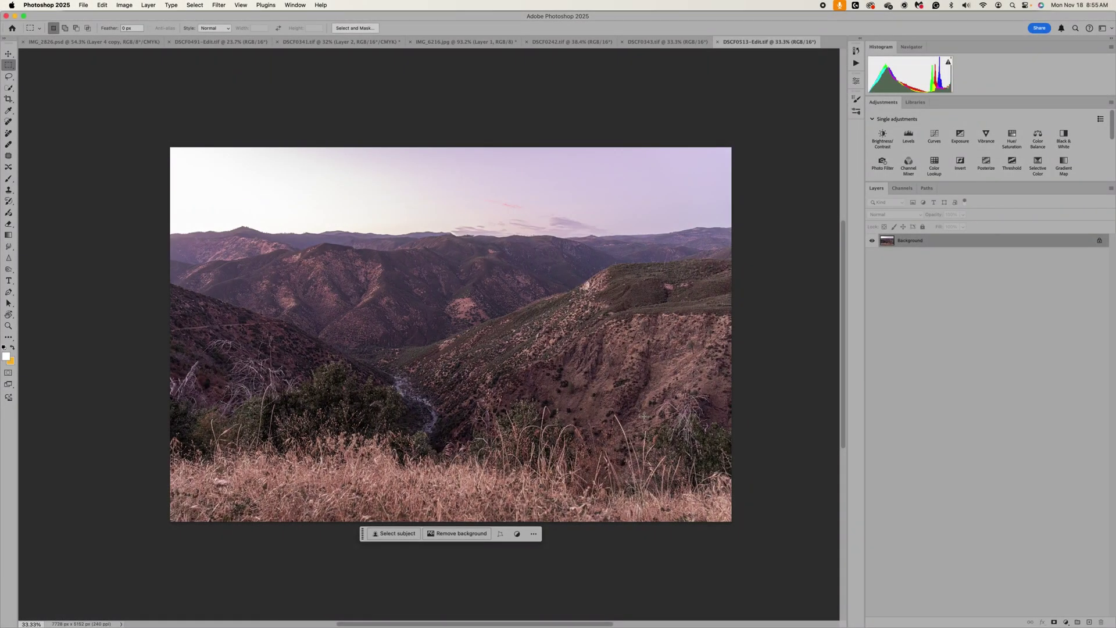
Scroll around the purple-tinted canyon photo to inspect it before editing.
{"action": "scroll", "coordinate": [636, 376], "scroll_direction": "up", "scroll_amount": 2}
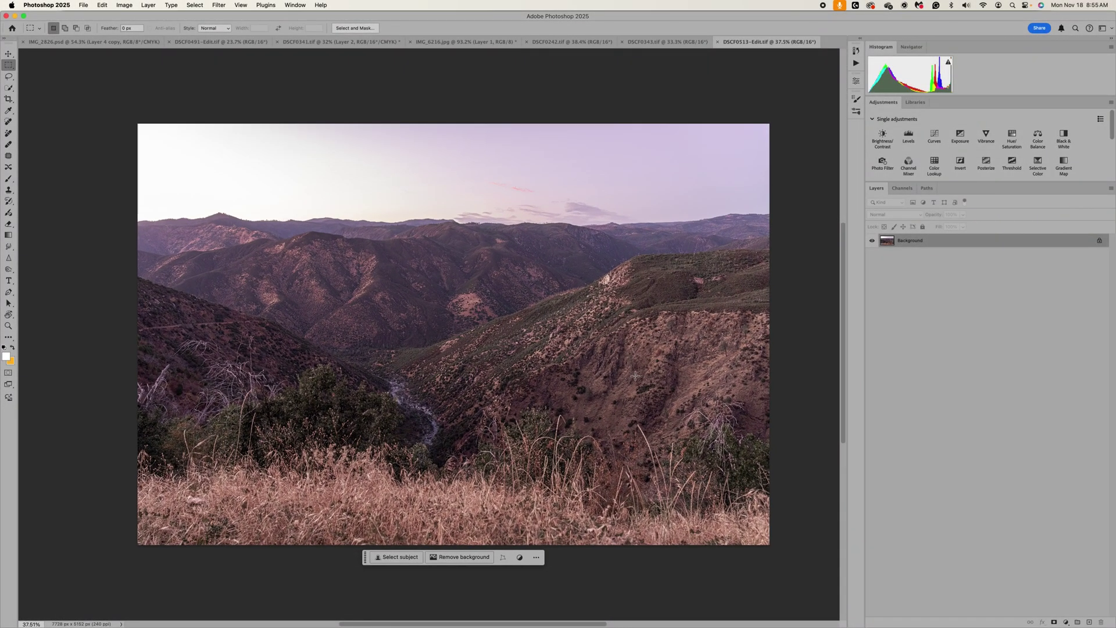
{"action": "scroll", "coordinate": [636, 375], "scroll_direction": "up", "scroll_amount": 1}
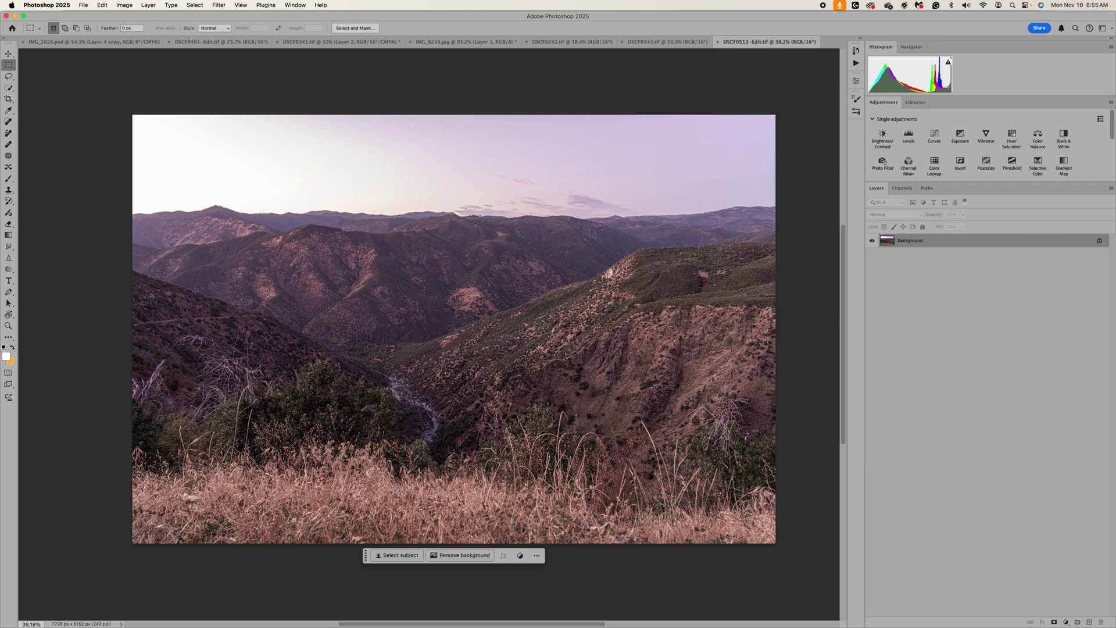
{"action": "scroll", "coordinate": [510, 436], "scroll_direction": "down", "scroll_amount": 3}
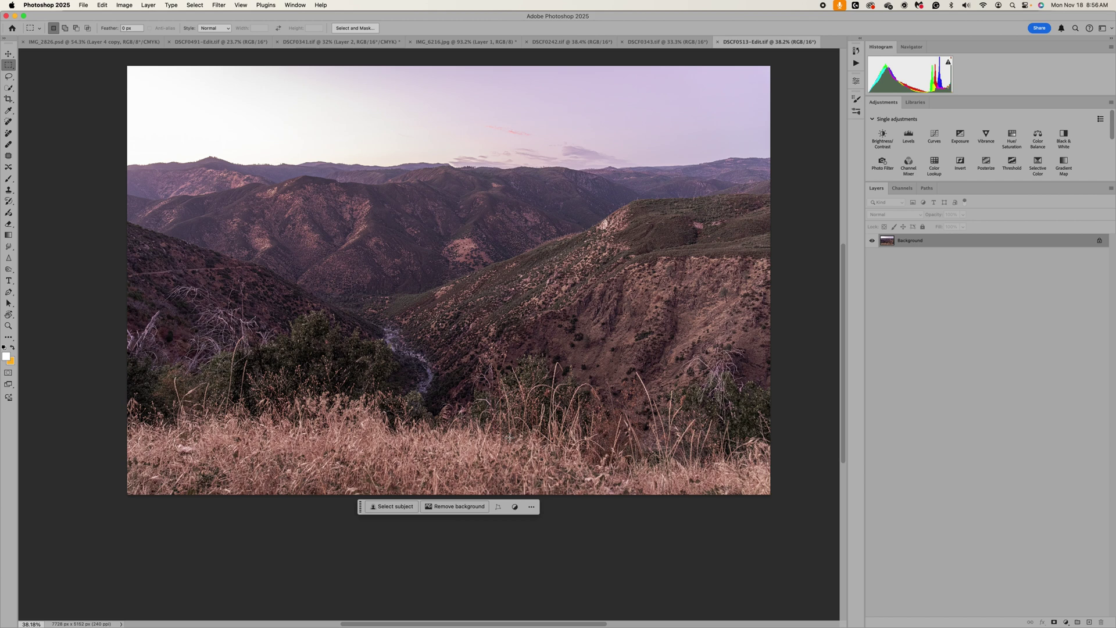
{"action": "scroll", "coordinate": [422, 348], "scroll_direction": "left", "scroll_amount": 1}
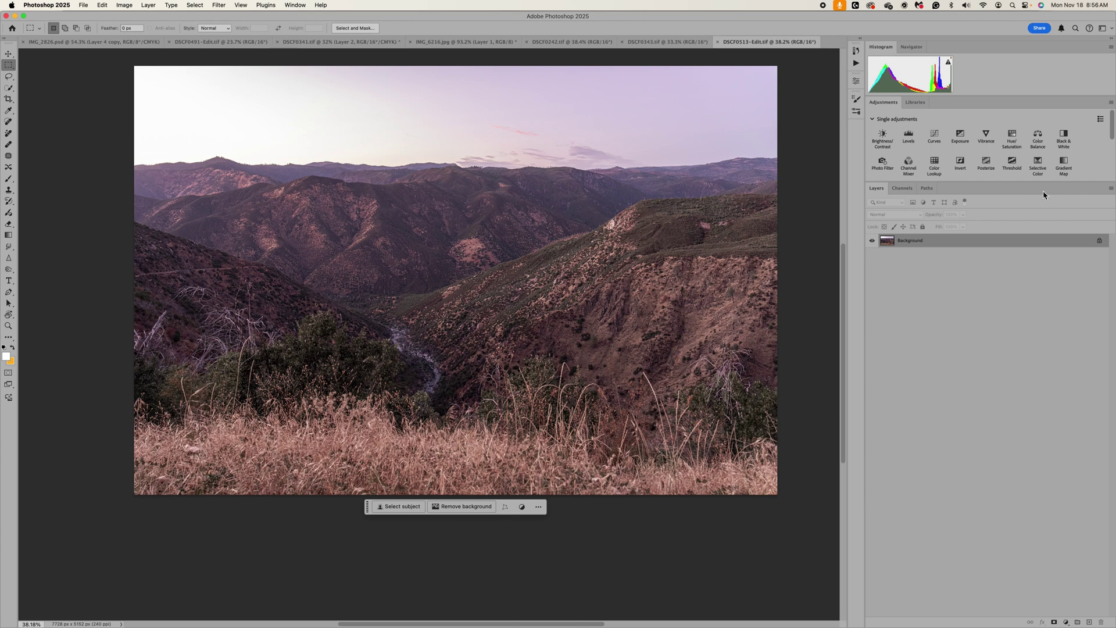
Unlock the Background as Layer 0, frame the whole photo for cropping, and lower the task bar.
{"action": "left_click", "coordinate": [1100, 241]}
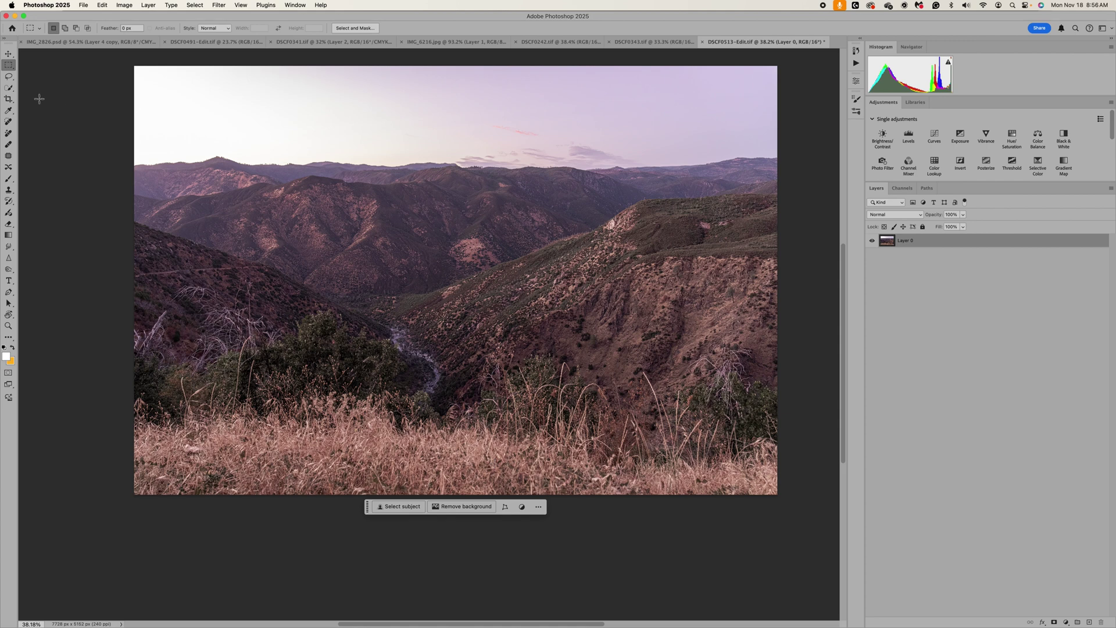
{"action": "left_click", "coordinate": [10, 102]}
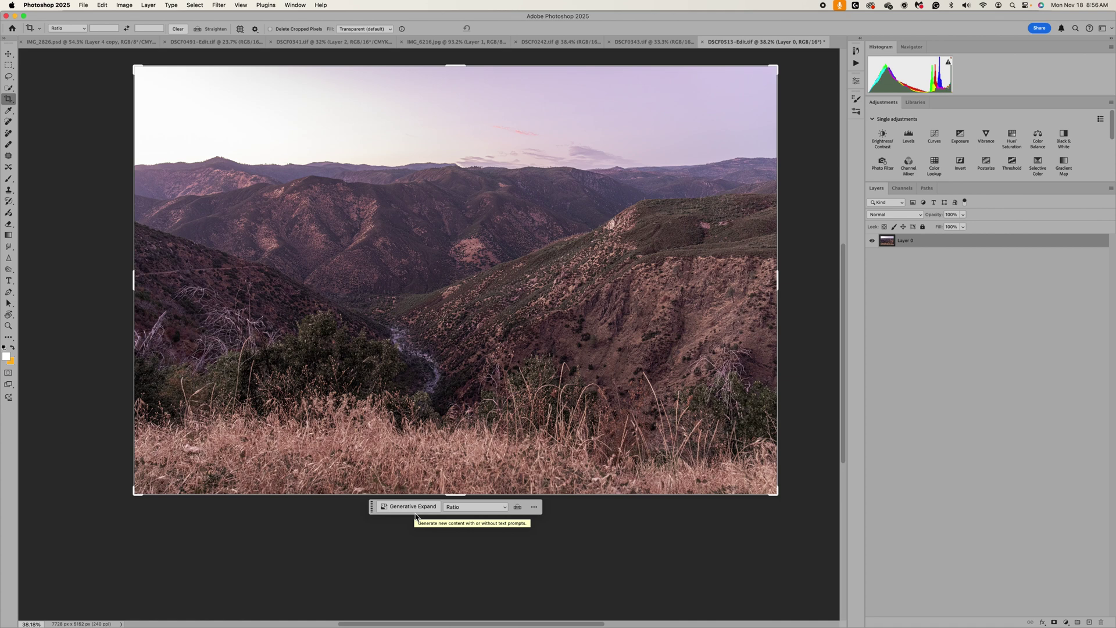
{"action": "left_click", "coordinate": [295, 6]}
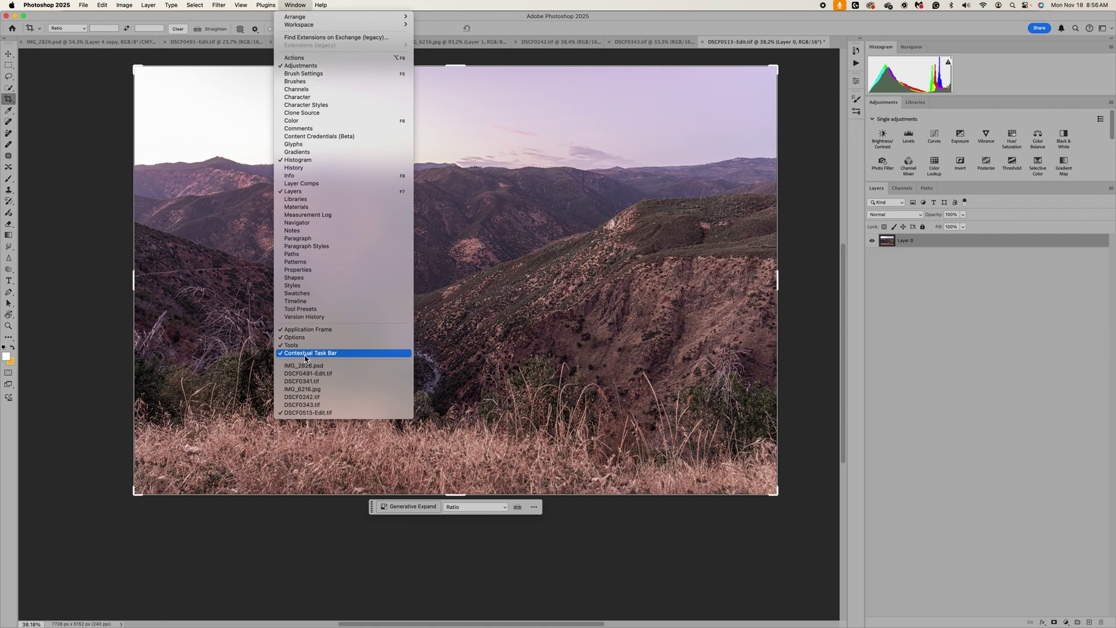
{"action": "left_click", "coordinate": [274, 548]}
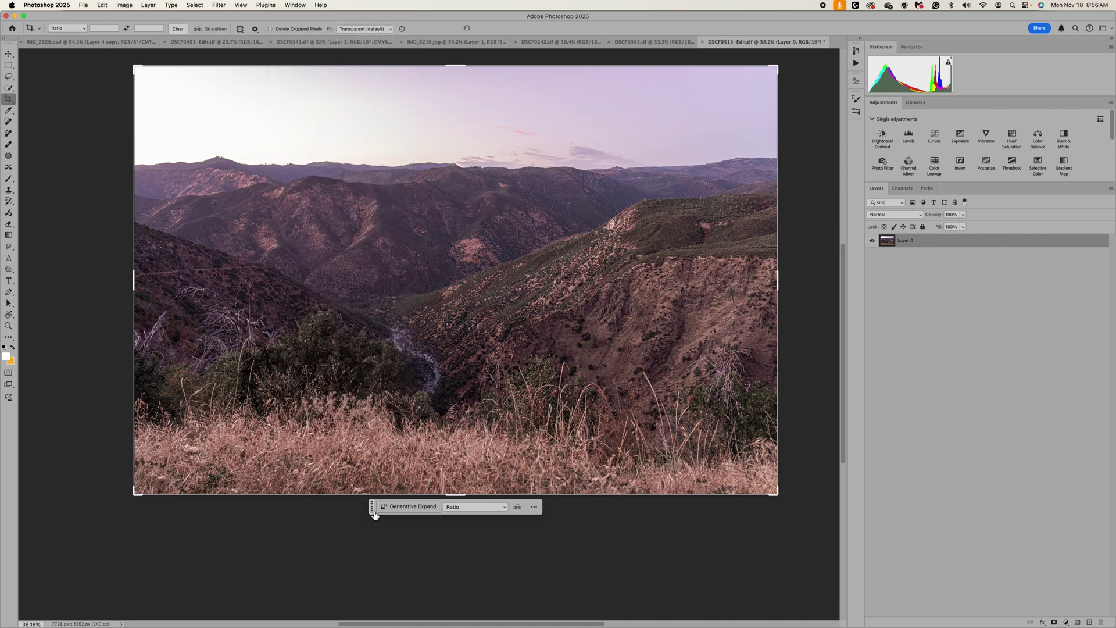
{"action": "left_click_drag", "start_coordinate": [375, 515], "coordinate": [364, 577]}
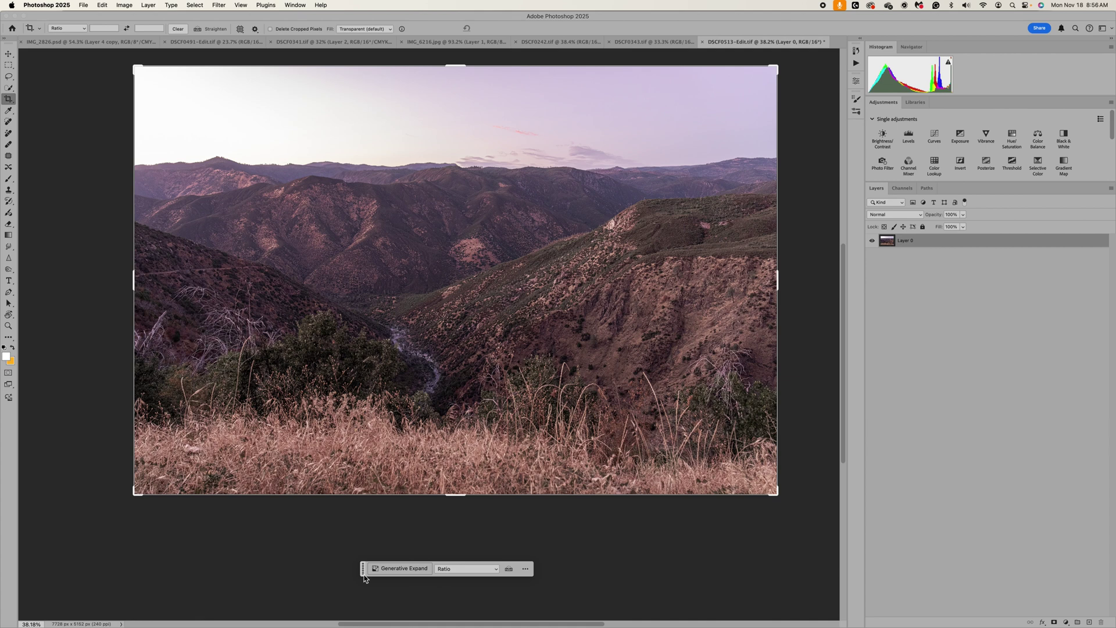
Extend the crop below the grass and set the crop fill to Generative Expand.
{"action": "left_click", "coordinate": [454, 502]}
{"action": "left_click_drag", "start_coordinate": [455, 502], "coordinate": [451, 526]}
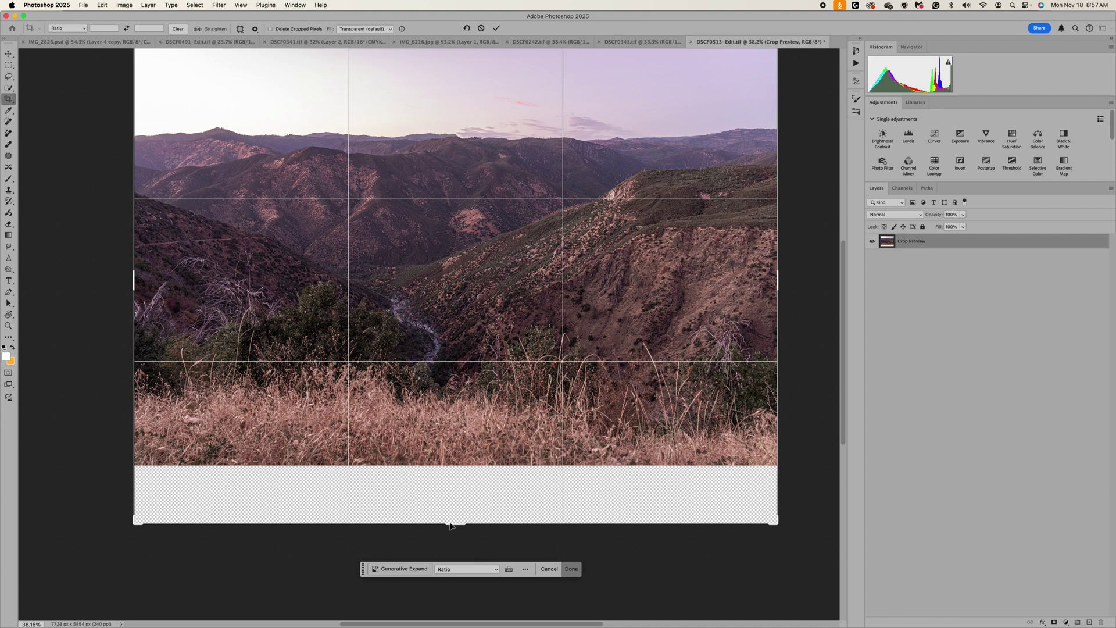
{"action": "left_click", "coordinate": [390, 30]}
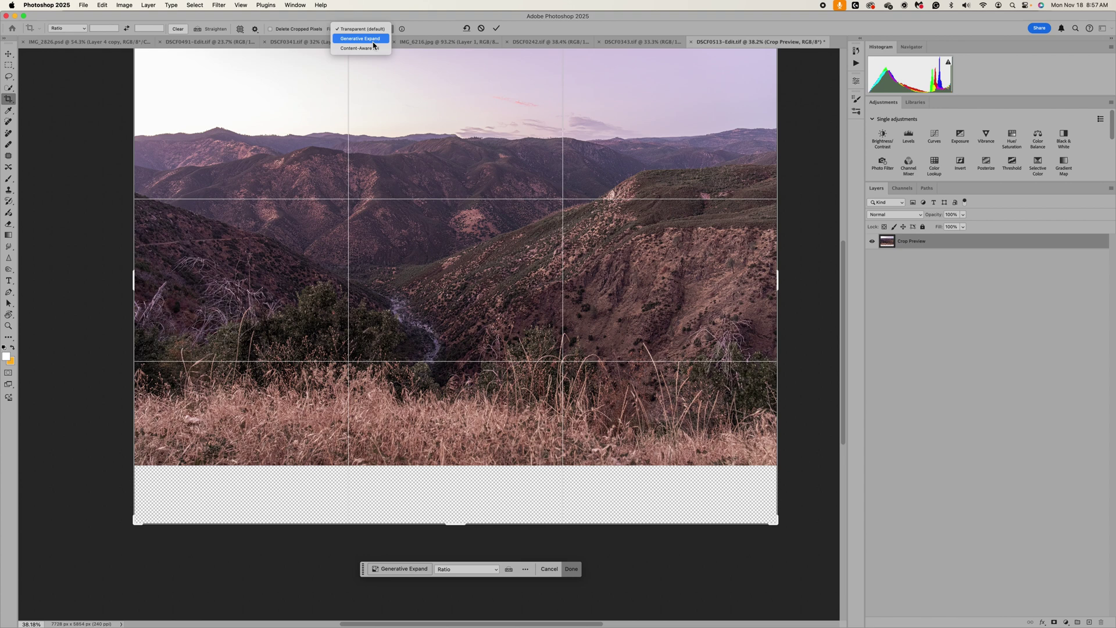
{"action": "left_click", "coordinate": [374, 40]}
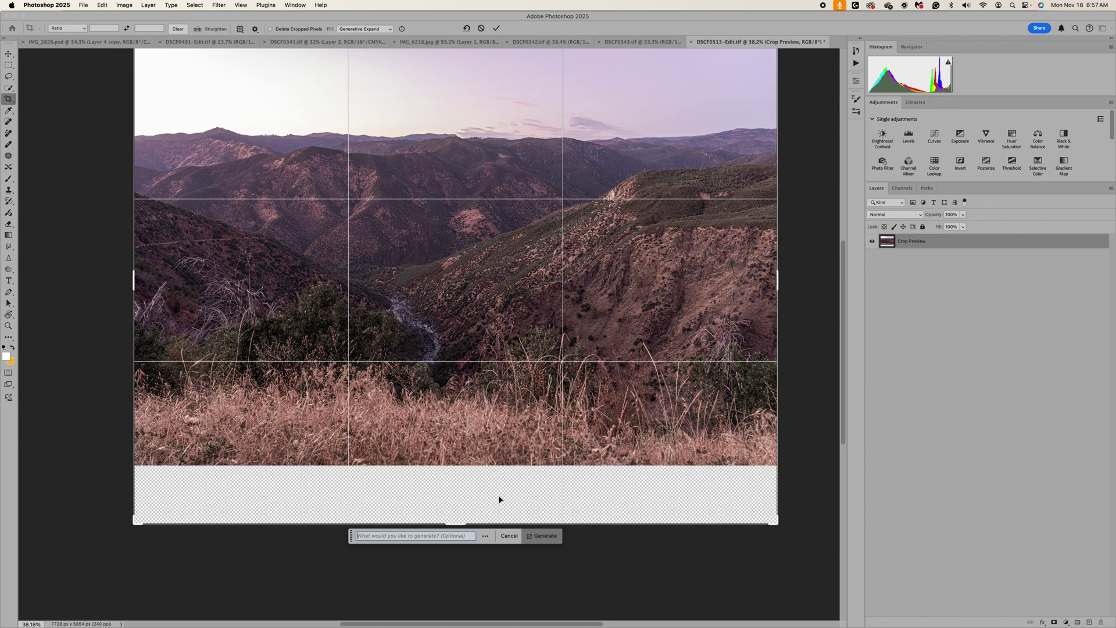
Generate matching dry grass into the empty bottom strip with Generative Expand.
{"action": "left_click", "coordinate": [546, 536]}
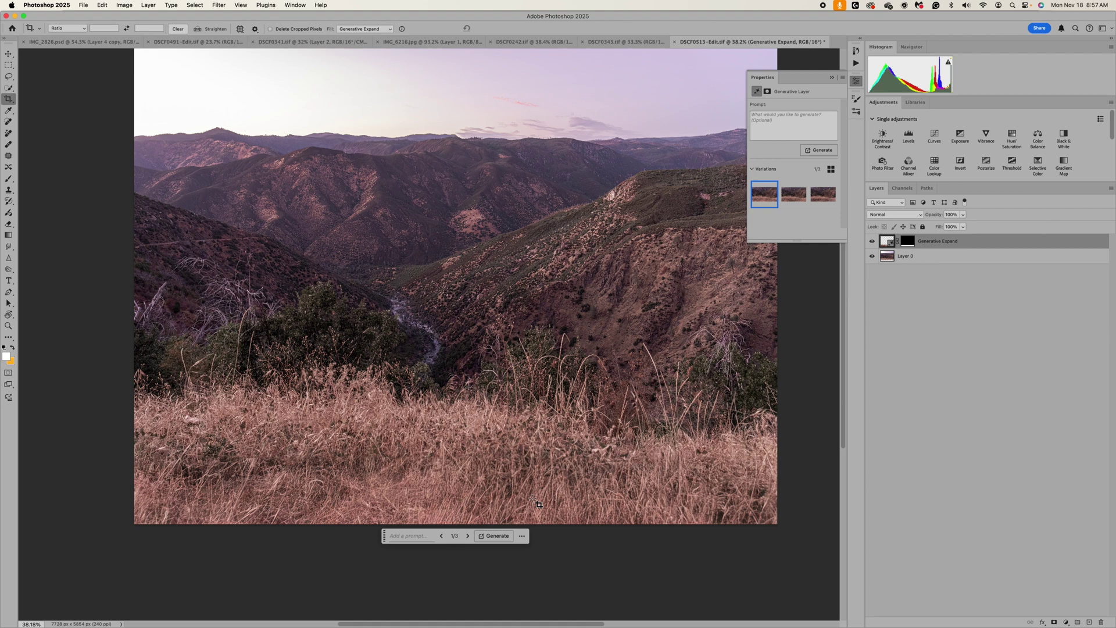
{"action": "scroll", "coordinate": [428, 473], "scroll_direction": "down", "scroll_amount": 3}
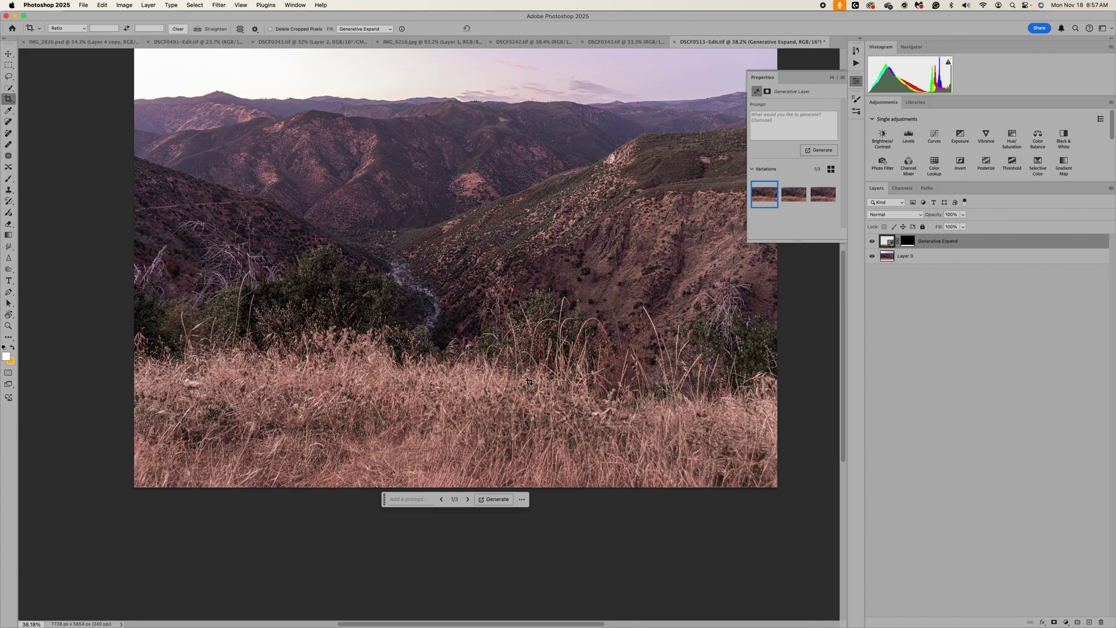
{"action": "scroll", "coordinate": [505, 397], "scroll_direction": "up", "scroll_amount": 5}
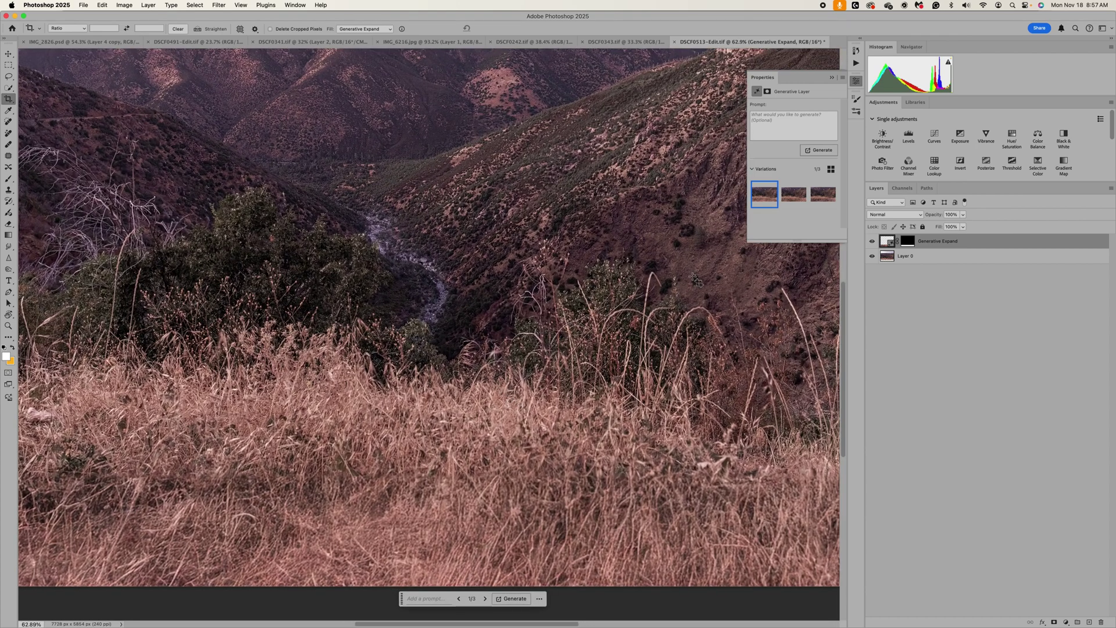
Delete the second of the three generated grass variations and inspect the result.
{"action": "mouse_move", "coordinate": [795, 199]}
{"action": "left_click", "coordinate": [795, 199]}
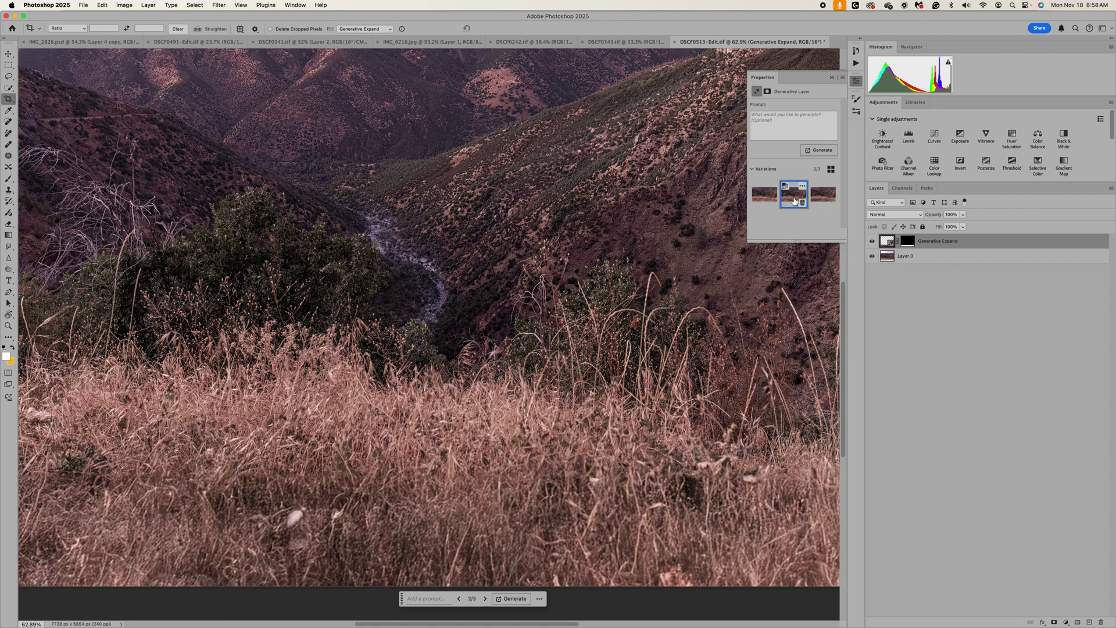
{"action": "left_click", "coordinate": [802, 204]}
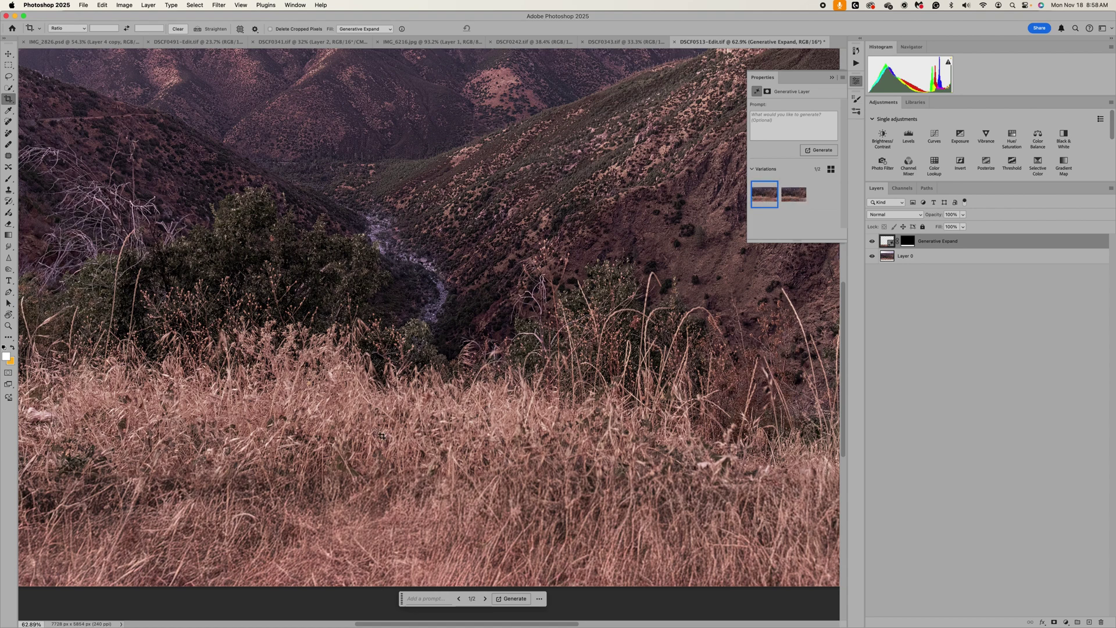
{"action": "scroll", "coordinate": [381, 435], "scroll_direction": "left", "scroll_amount": 5}
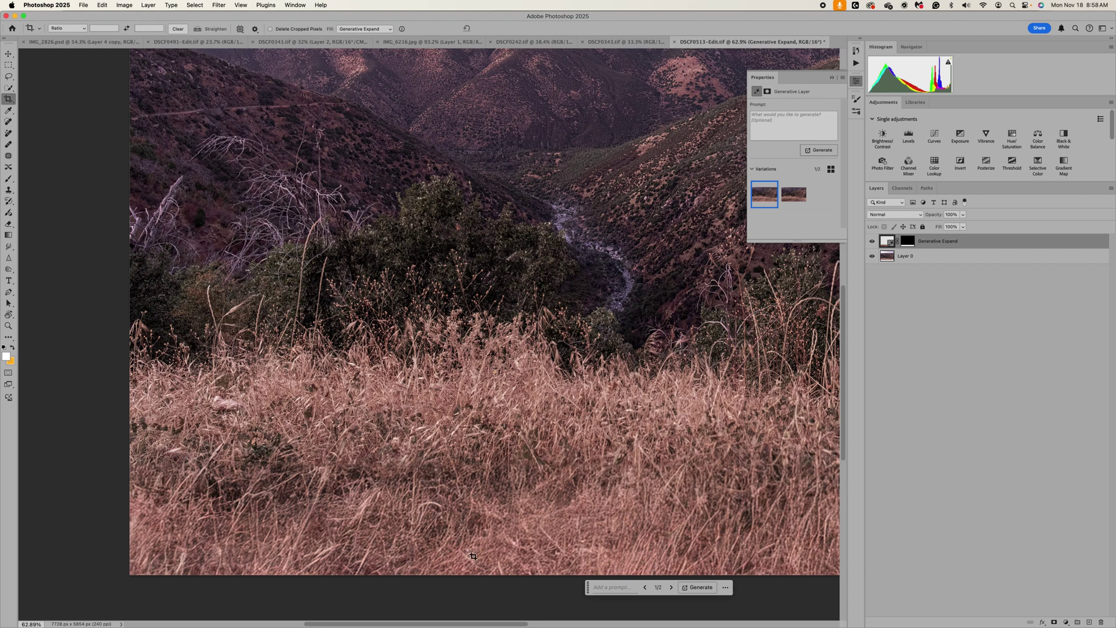
{"action": "scroll", "coordinate": [662, 502], "scroll_direction": "right", "scroll_amount": 10}
{"action": "scroll", "coordinate": [663, 502], "scroll_direction": "down", "scroll_amount": 2}
{"action": "scroll", "coordinate": [663, 502], "scroll_direction": "right", "scroll_amount": 4}
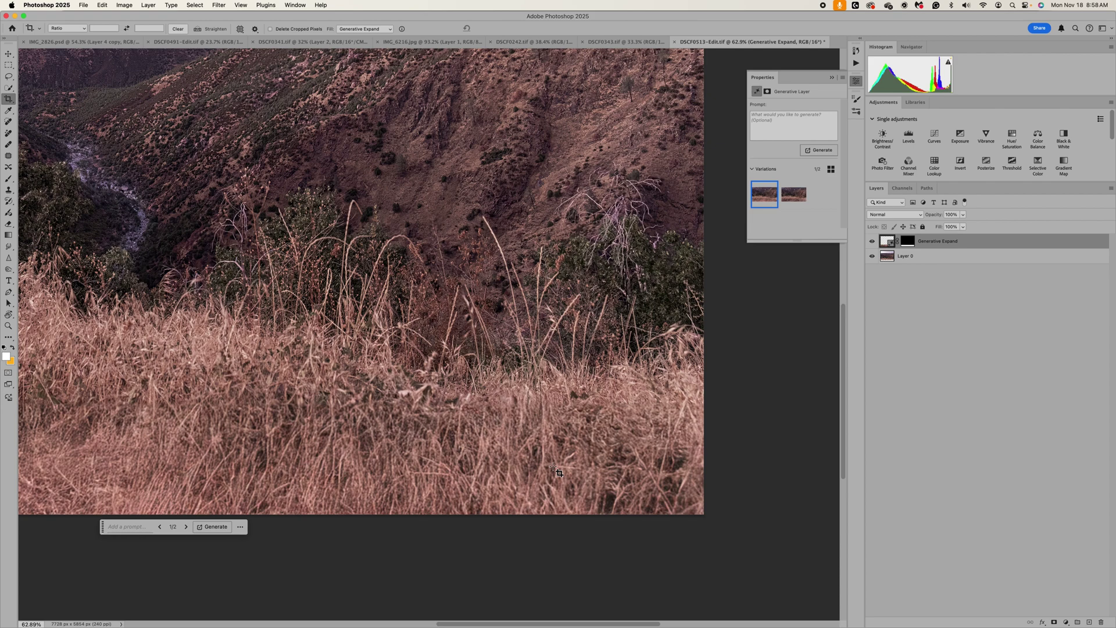
{"action": "scroll", "coordinate": [477, 454], "scroll_direction": "left", "scroll_amount": 8}
{"action": "scroll", "coordinate": [476, 453], "scroll_direction": "up", "scroll_amount": 2}
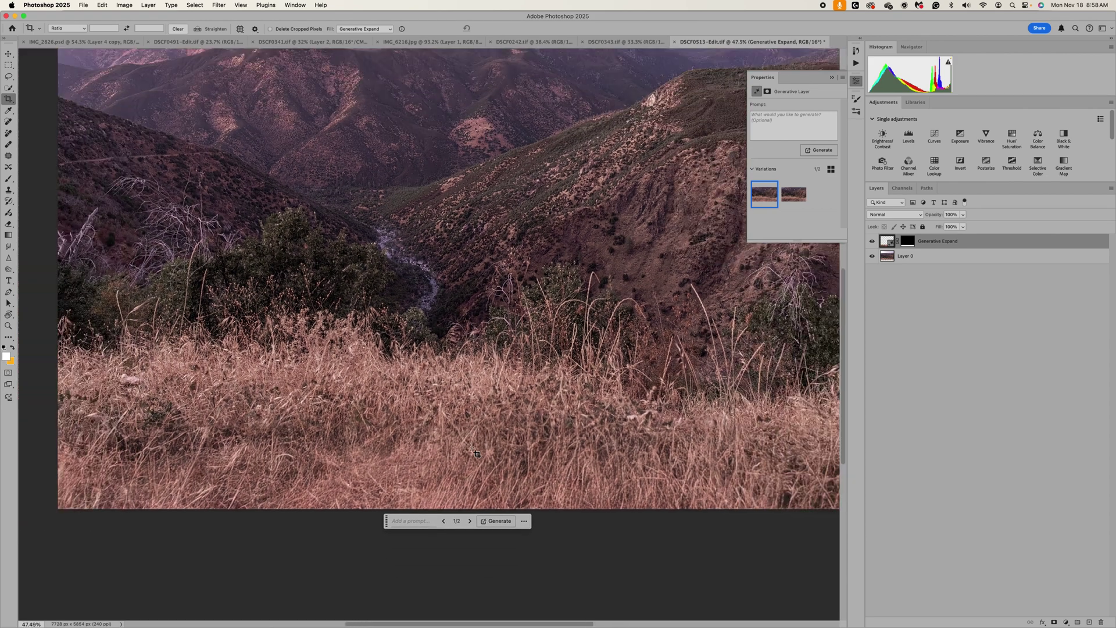
{"action": "scroll", "coordinate": [477, 453], "scroll_direction": "down", "scroll_amount": 1}
{"action": "scroll", "coordinate": [477, 453], "scroll_direction": "right", "scroll_amount": 2}
{"action": "scroll", "coordinate": [477, 453], "scroll_direction": "up", "scroll_amount": 1}
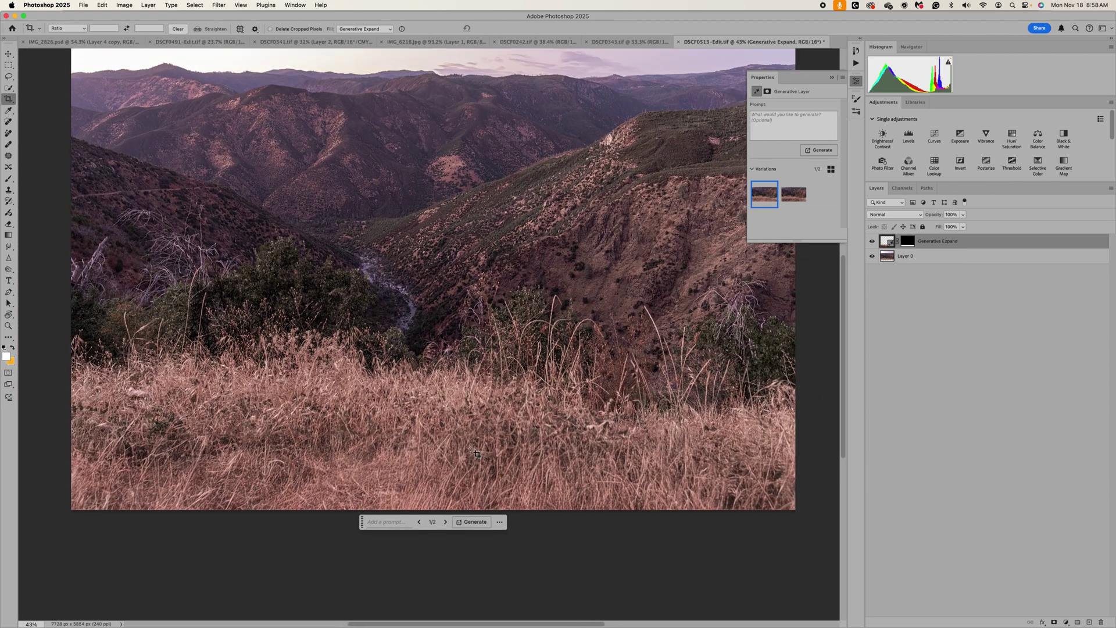
{"action": "scroll", "coordinate": [476, 454], "scroll_direction": "down", "scroll_amount": 1}
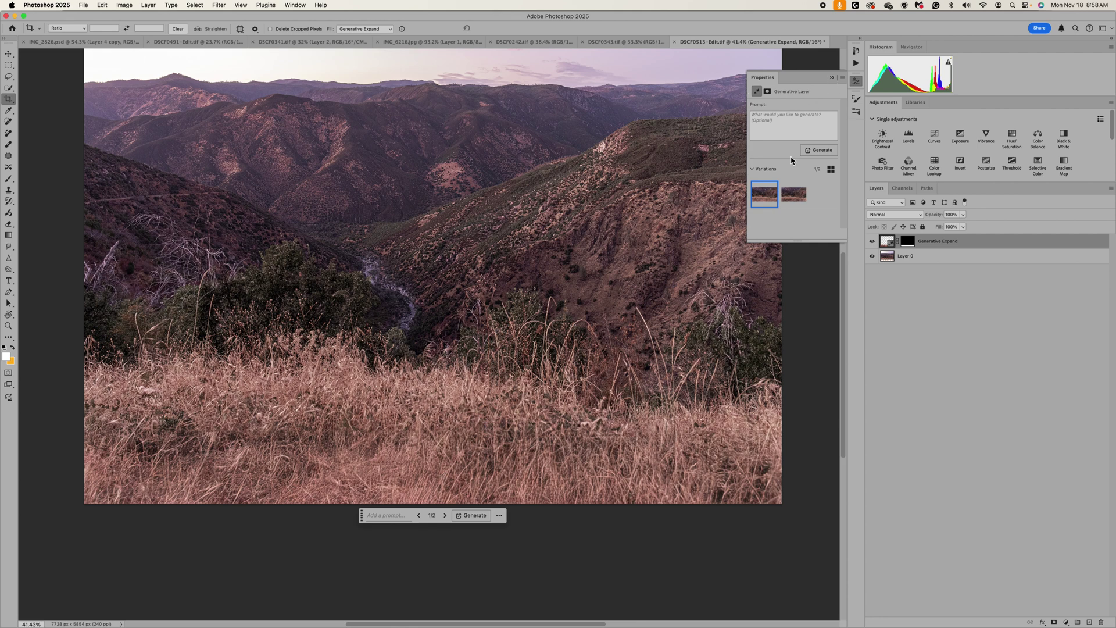
Delete the two remaining Generative Expand variations.
{"action": "left_click", "coordinate": [782, 202]}
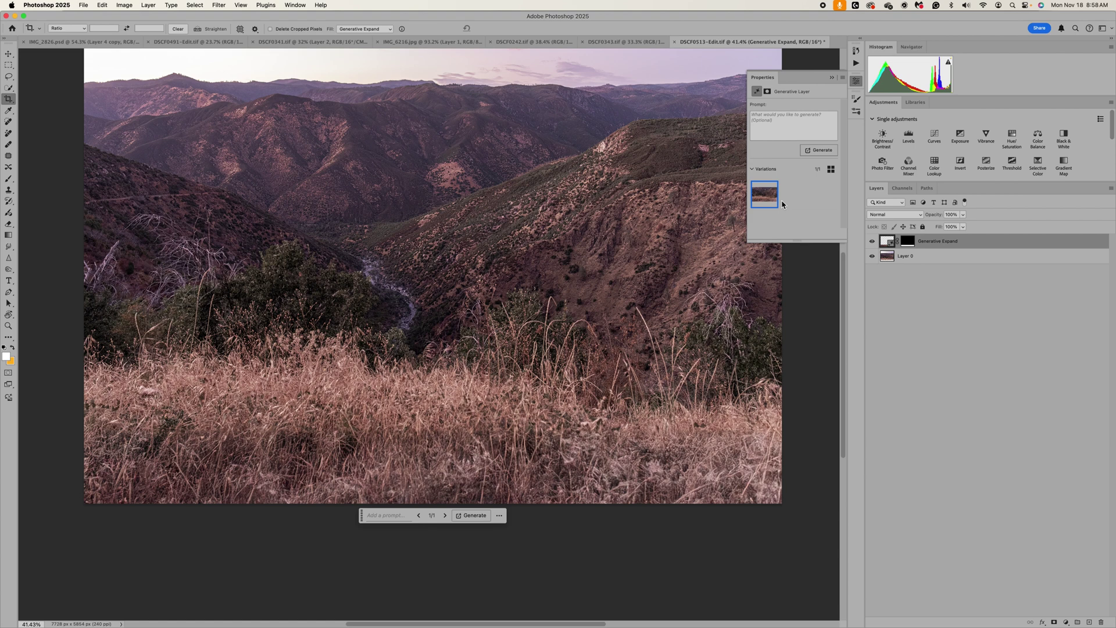
{"action": "mouse_move", "coordinate": [774, 204]}
{"action": "left_click", "coordinate": [773, 203]}
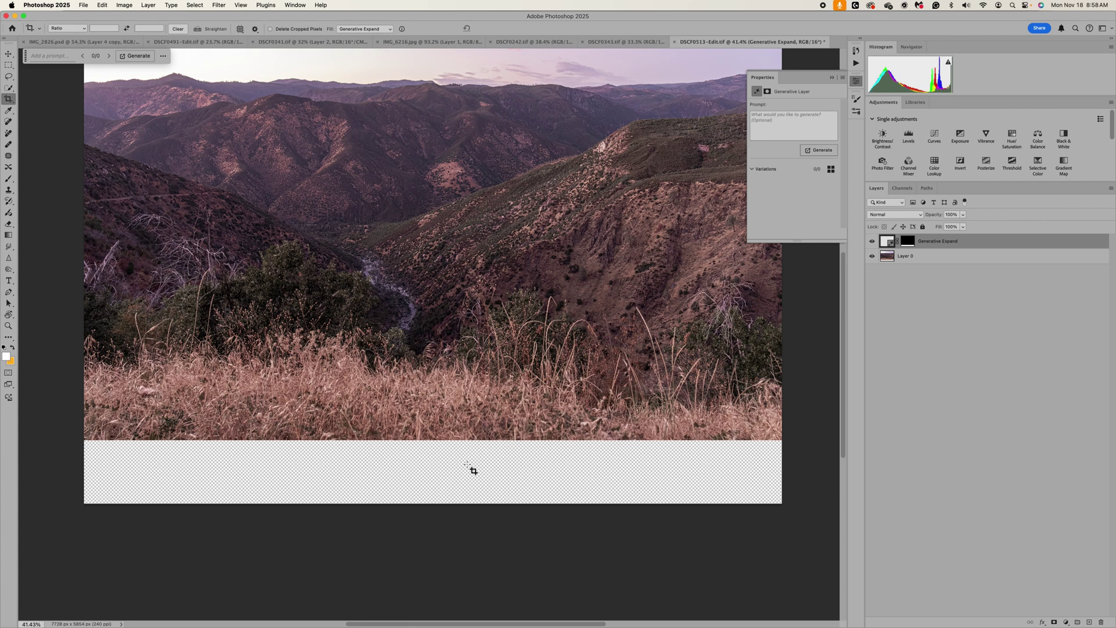
Set the crop fill back to Transparent, nudge the photo, and close the Properties panel.
{"action": "left_click", "coordinate": [377, 29]}
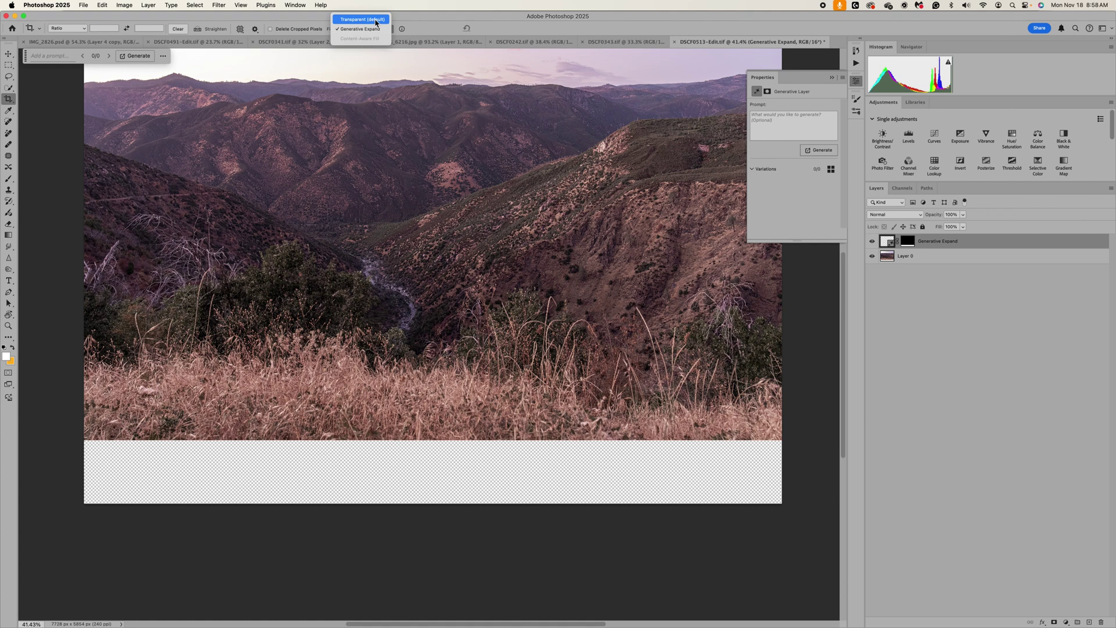
{"action": "left_click", "coordinate": [376, 20]}
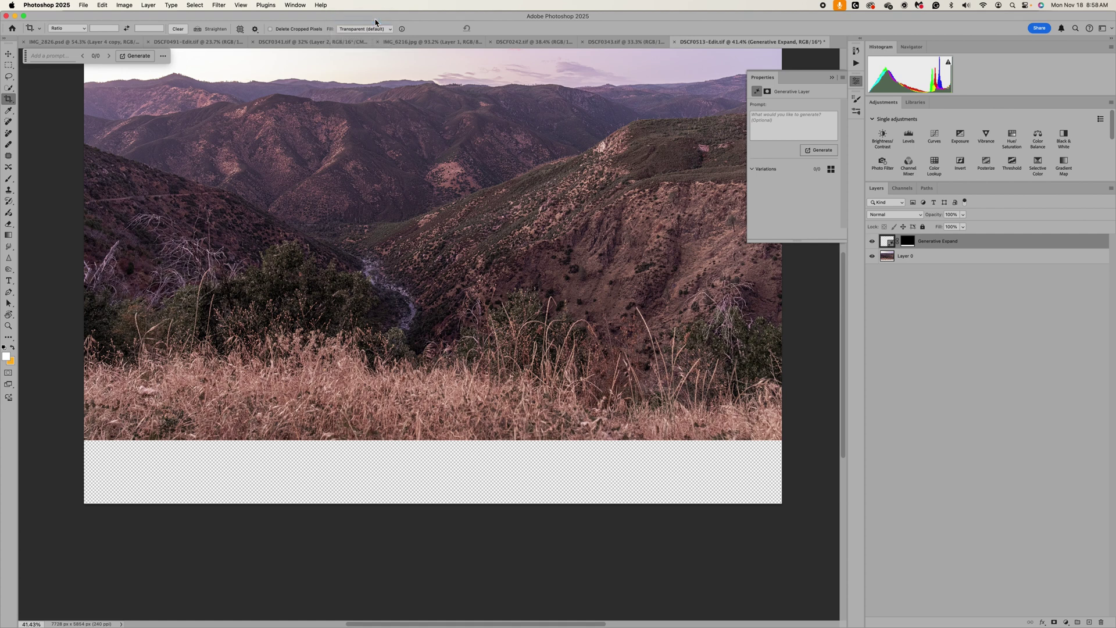
{"action": "mouse_move", "coordinate": [323, 142]}
{"action": "left_mouse_down"}
{"action": "mouse_move", "coordinate": [315, 158]}
{"action": "mouse_move", "coordinate": [330, 151]}
{"action": "left_mouse_up"}
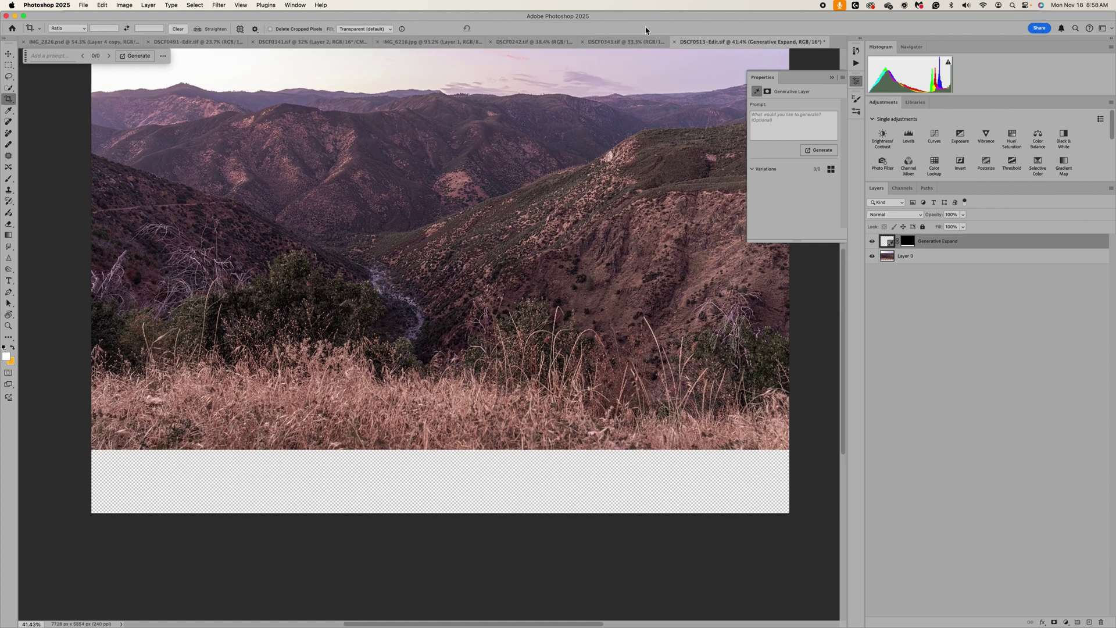
{"action": "left_click", "coordinate": [832, 78]}
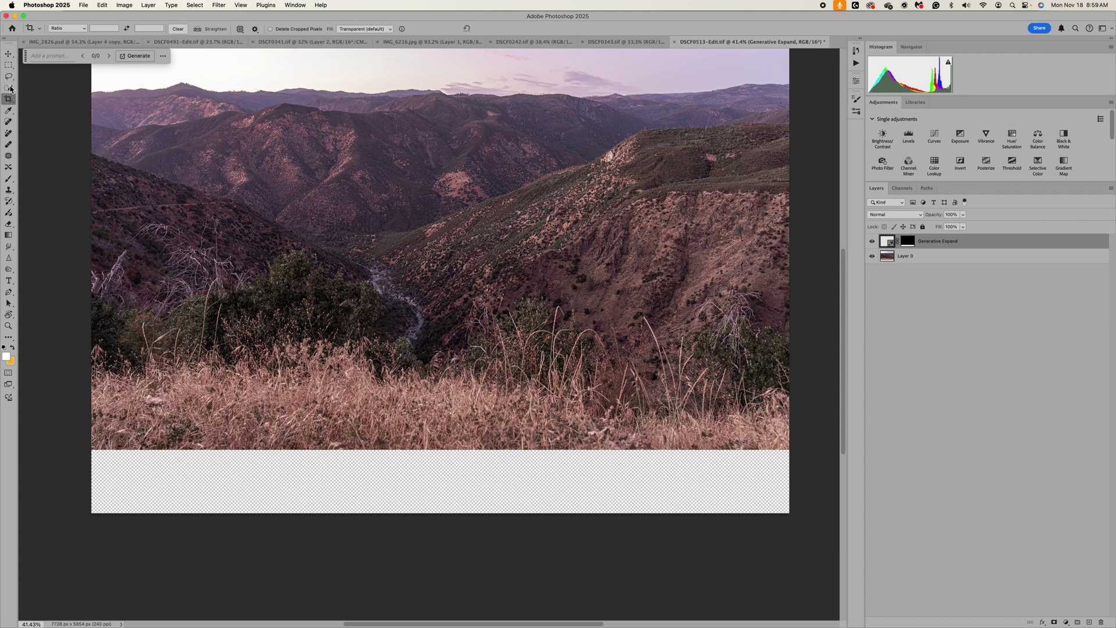
{"action": "left_click", "coordinate": [9, 68]}
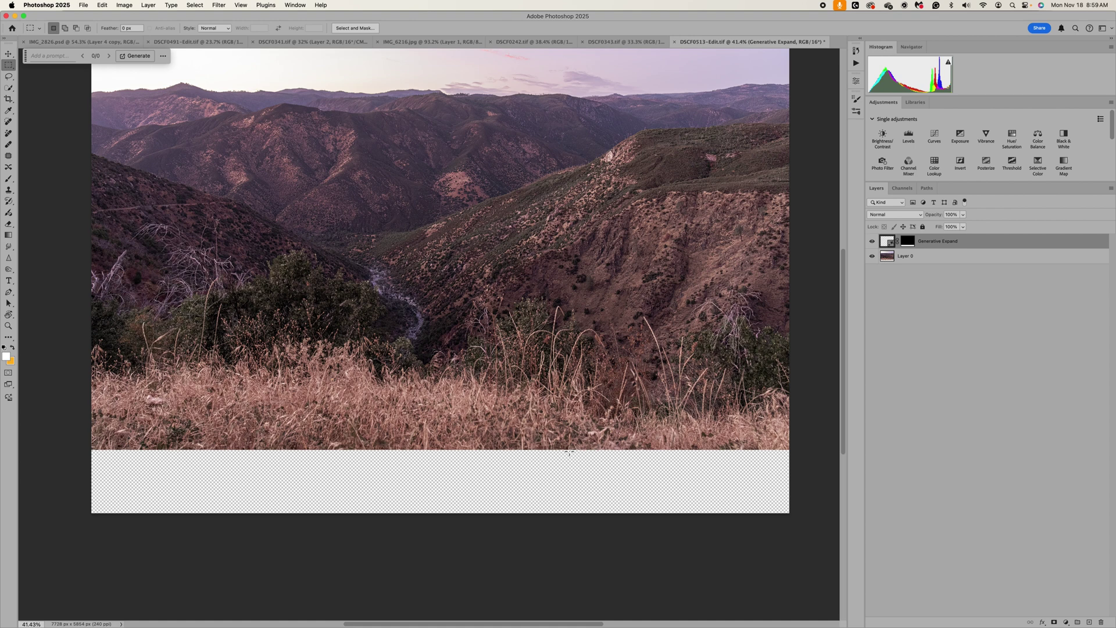
Select the right part of the empty bottom strip and Generative Fill it with grass.
{"action": "left_click_drag", "start_coordinate": [568, 449], "coordinate": [792, 513]}
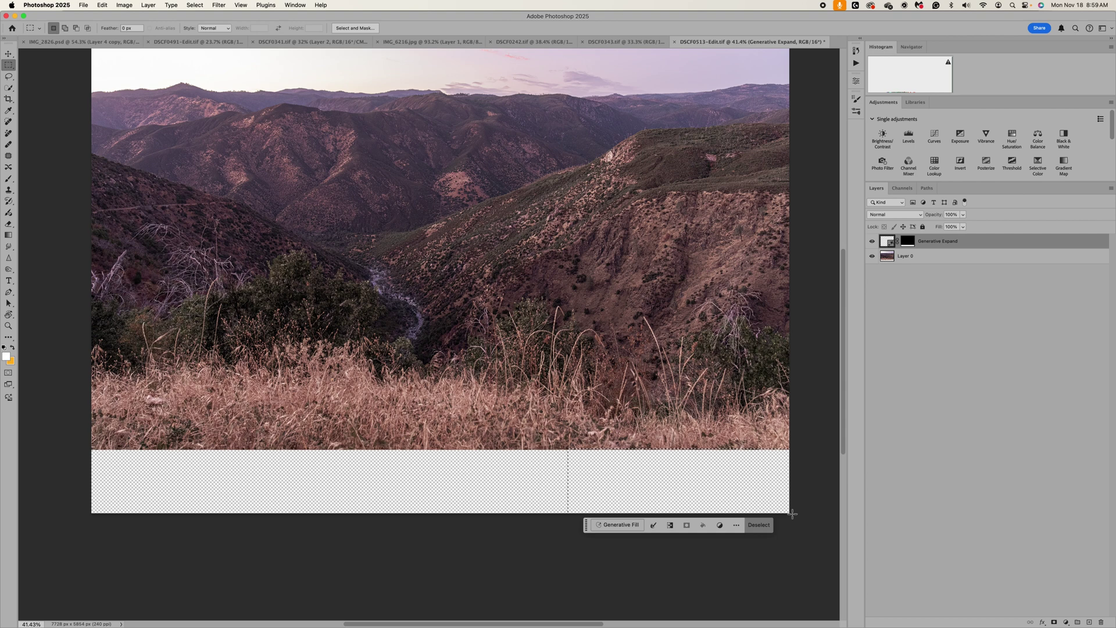
{"action": "left_click", "coordinate": [621, 525]}
{"action": "left_click", "coordinate": [765, 525]}
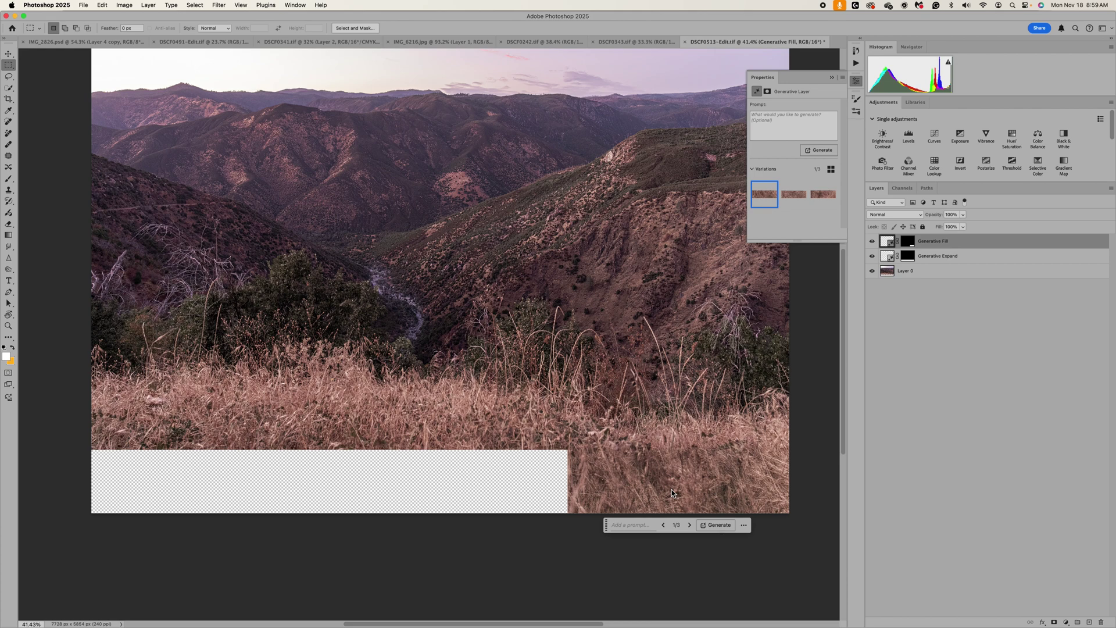
{"action": "scroll", "coordinate": [671, 491], "scroll_direction": "down", "scroll_amount": 3}
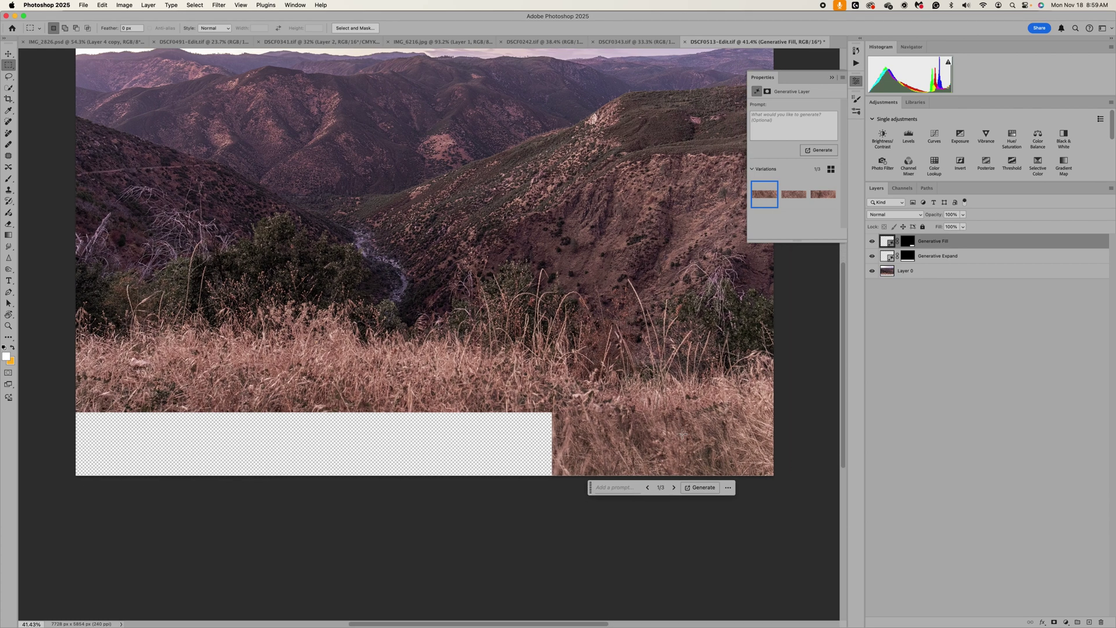
{"action": "scroll", "coordinate": [682, 433], "scroll_direction": "up", "scroll_amount": 2}
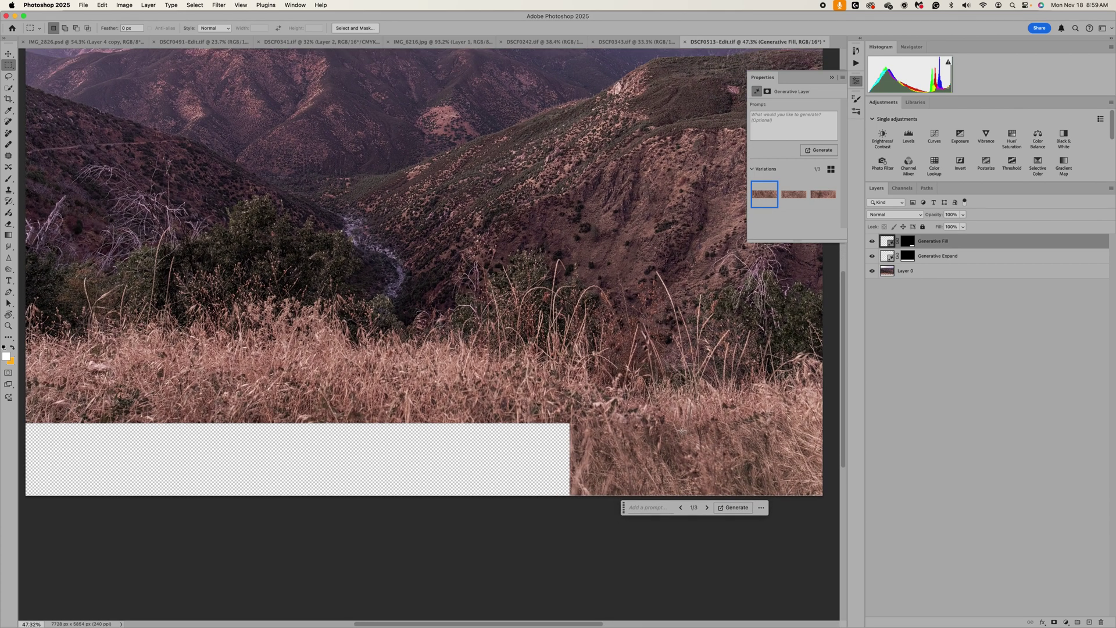
{"action": "scroll", "coordinate": [681, 433], "scroll_direction": "right", "scroll_amount": 5}
{"action": "scroll", "coordinate": [681, 431], "scroll_direction": "up", "scroll_amount": 3}
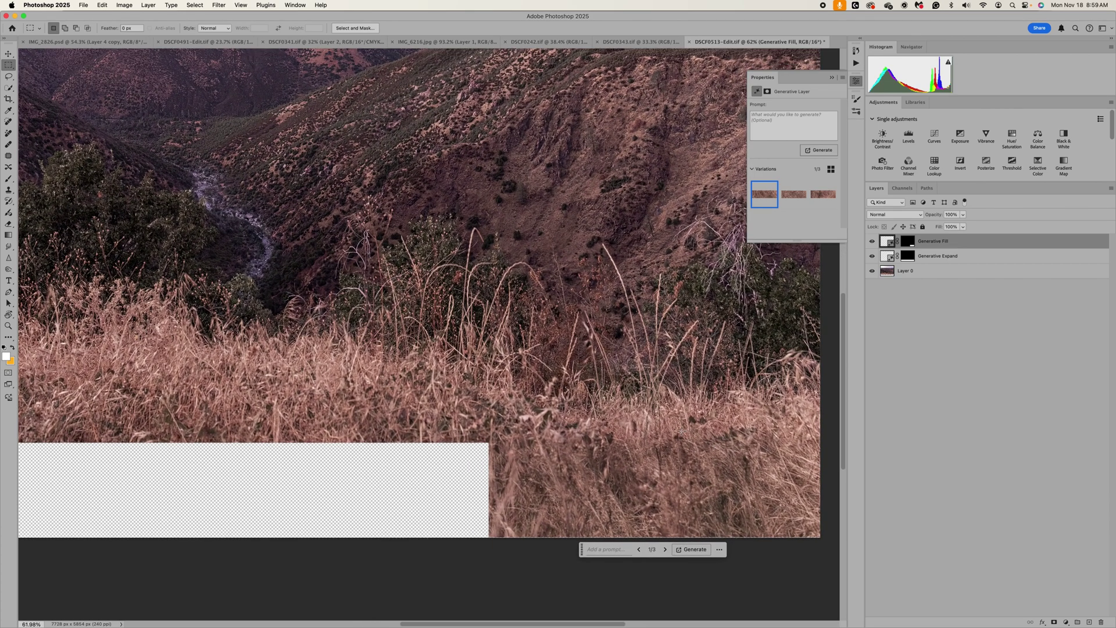
Compare the three grass variations and apply the third one.
{"action": "left_click", "coordinate": [666, 550]}
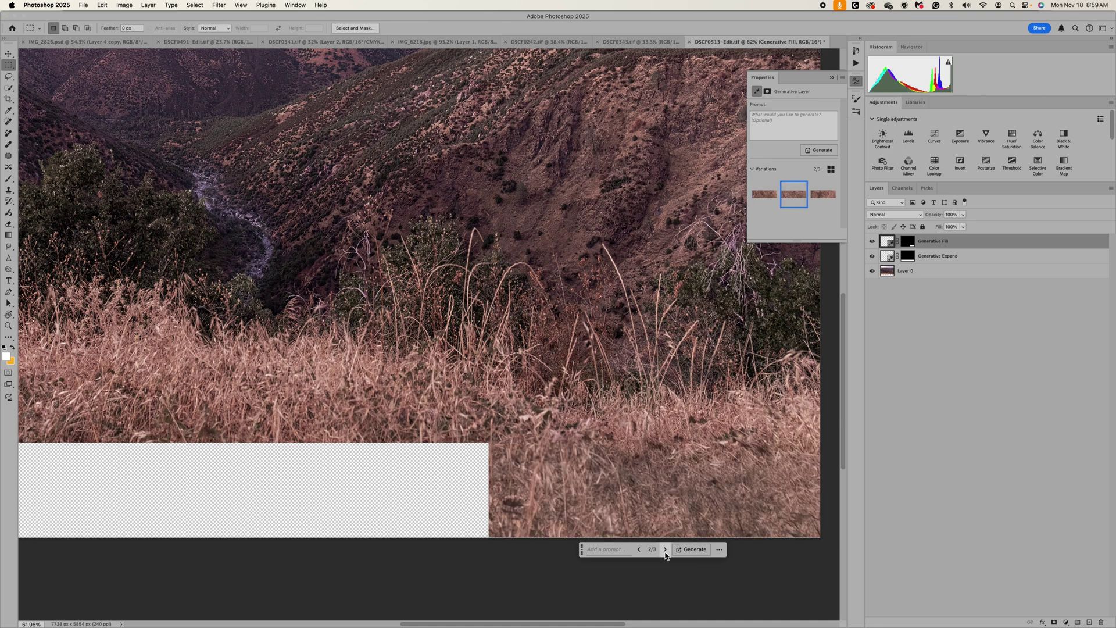
{"action": "left_click", "coordinate": [666, 550]}
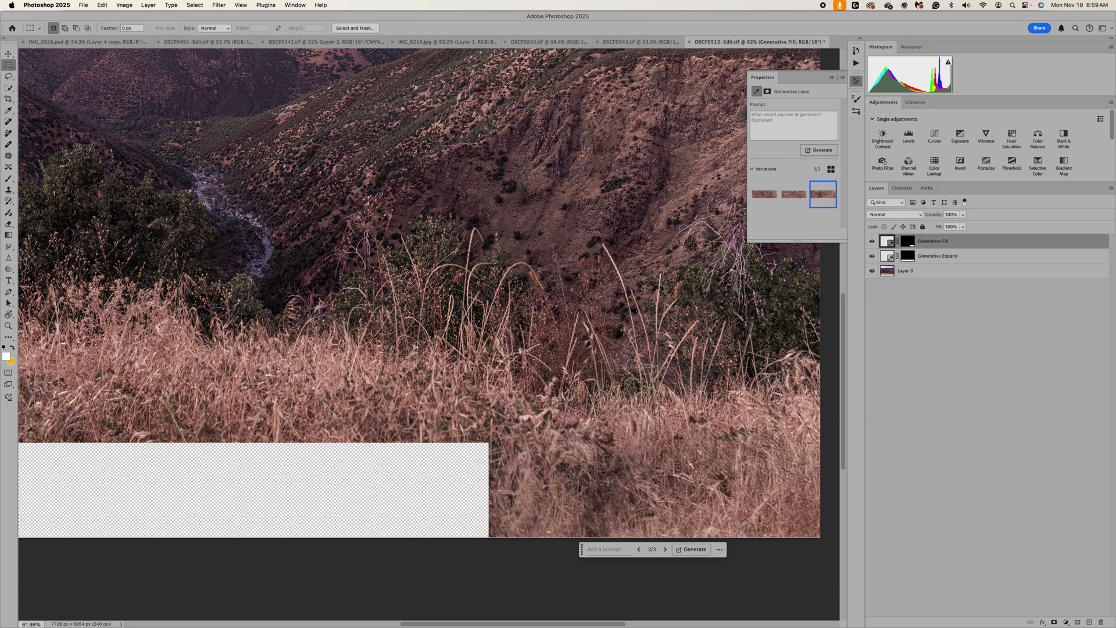
{"action": "left_click", "coordinate": [766, 198]}
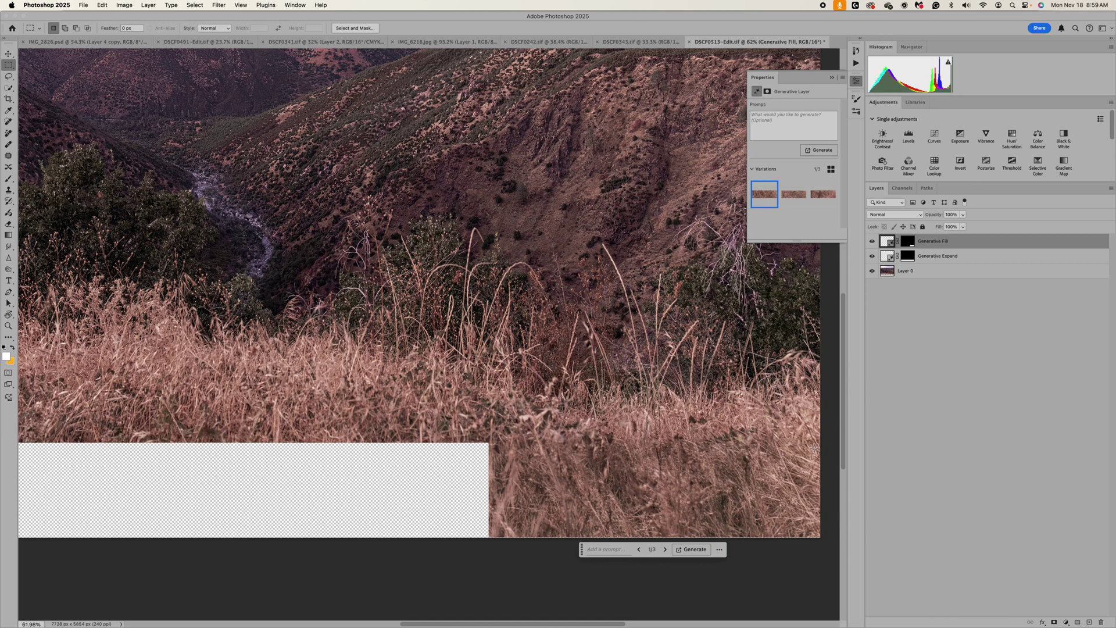
{"action": "left_click", "coordinate": [822, 196]}
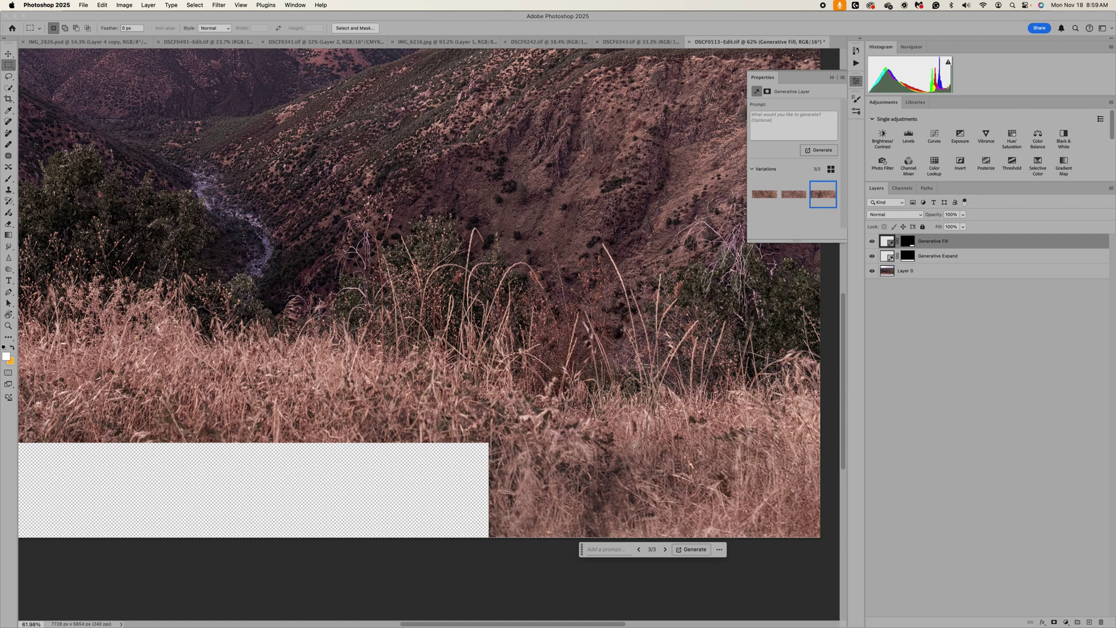
{"action": "scroll", "coordinate": [633, 445], "scroll_direction": "left", "scroll_amount": 5}
{"action": "scroll", "coordinate": [634, 445], "scroll_direction": "left", "scroll_amount": 10}
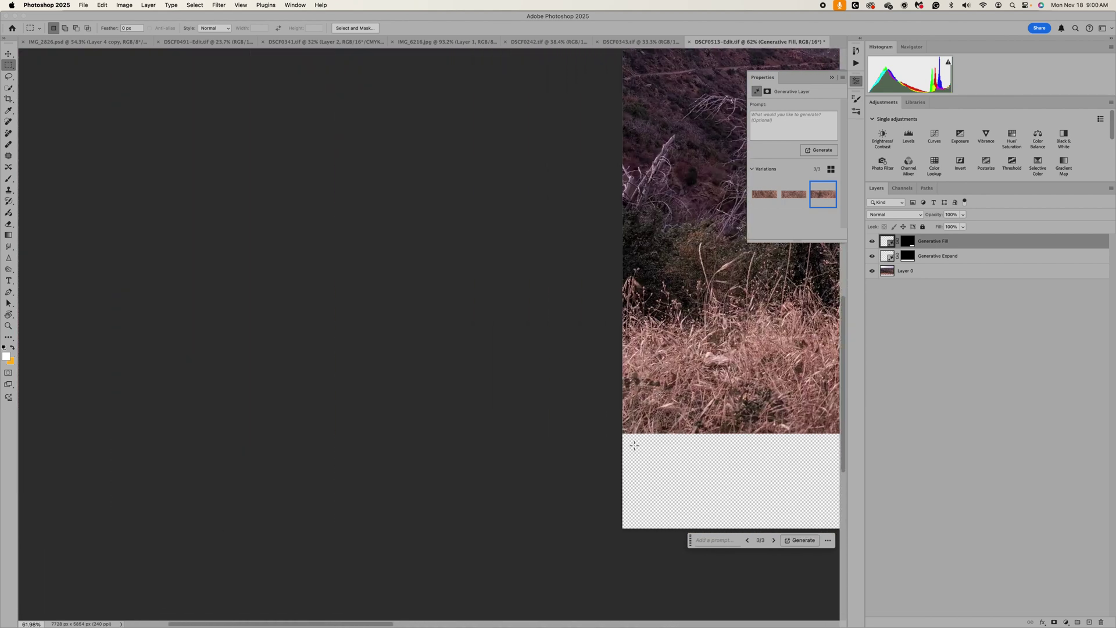
{"action": "scroll", "coordinate": [630, 444], "scroll_direction": "right", "scroll_amount": 8}
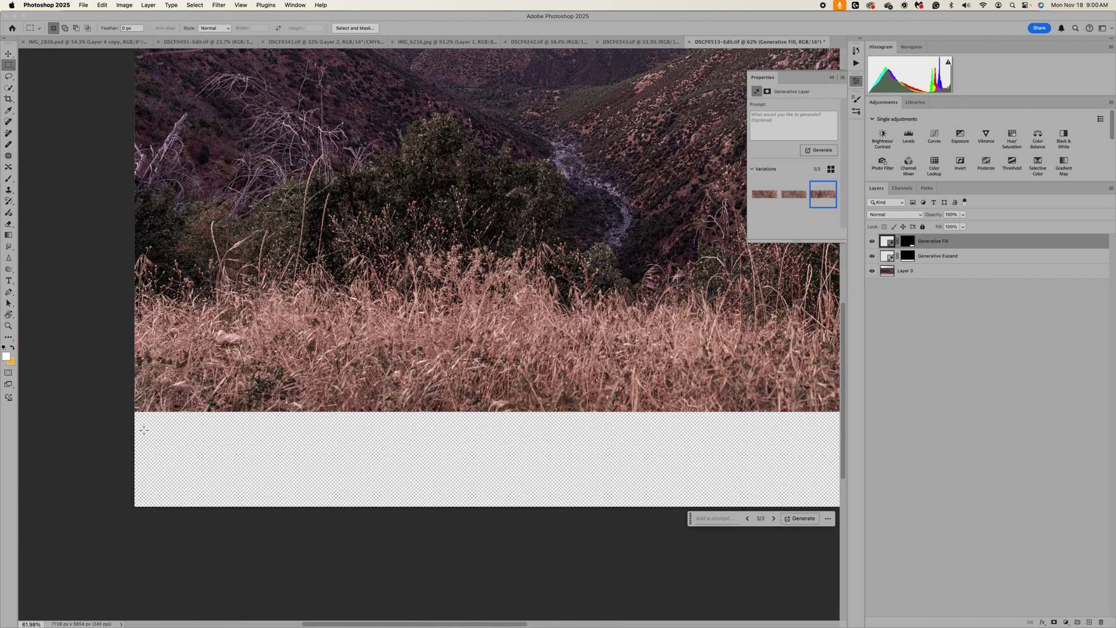
Select the strip's left end and Generative Fill it with grass using an empty prompt.
{"action": "left_click", "coordinate": [133, 406]}
{"action": "left_click_drag", "start_coordinate": [133, 405], "coordinate": [360, 508]}
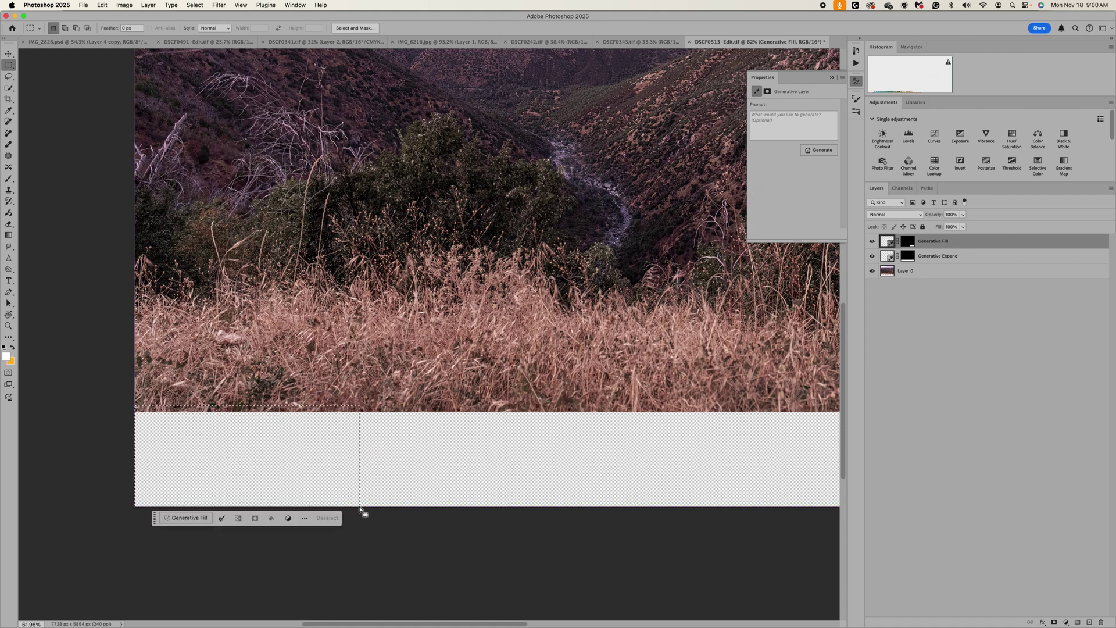
{"action": "left_click", "coordinate": [186, 517]}
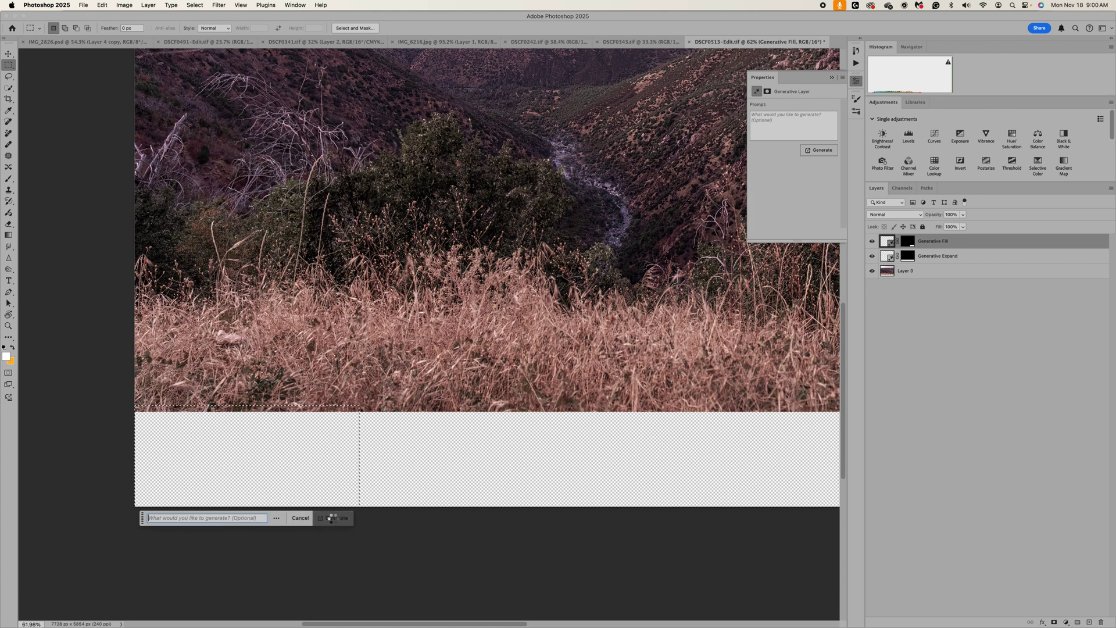
{"action": "left_click", "coordinate": [334, 520]}
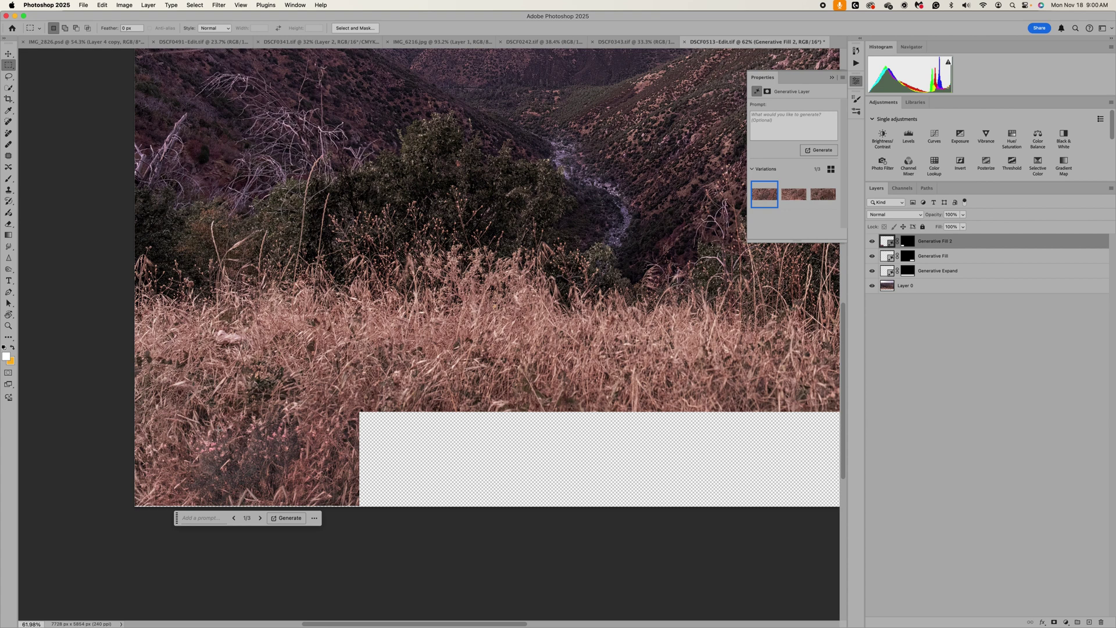
Preview the second and third lower-left grass variations, then delete the third.
{"action": "scroll", "coordinate": [218, 430], "scroll_direction": "up", "scroll_amount": 1}
{"action": "scroll", "coordinate": [218, 429], "scroll_direction": "up", "scroll_amount": 2}
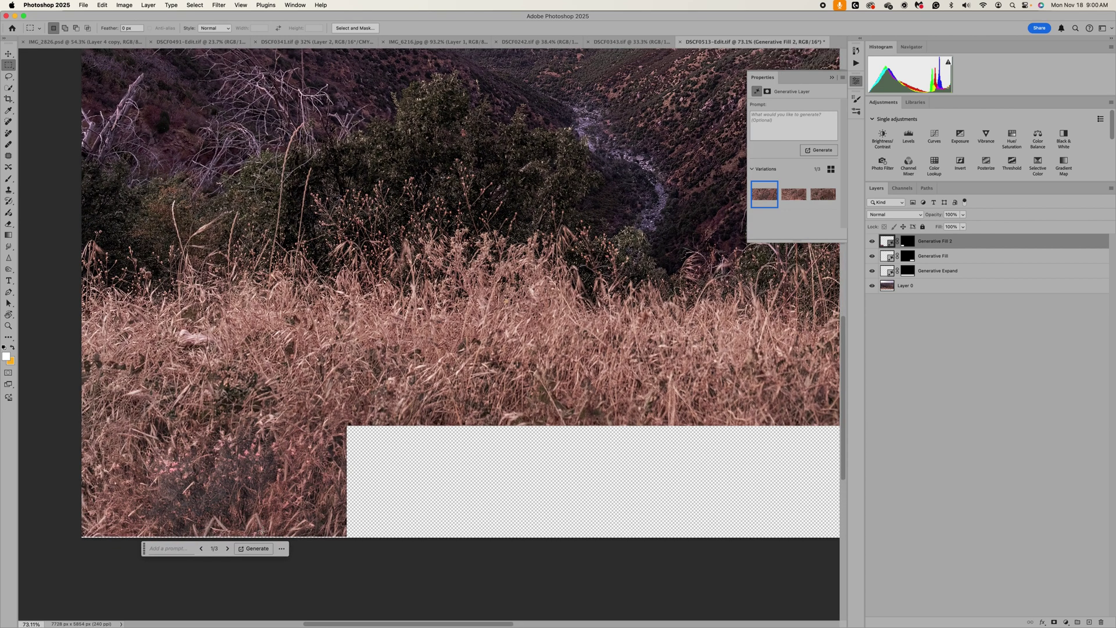
{"action": "left_click", "coordinate": [228, 548]}
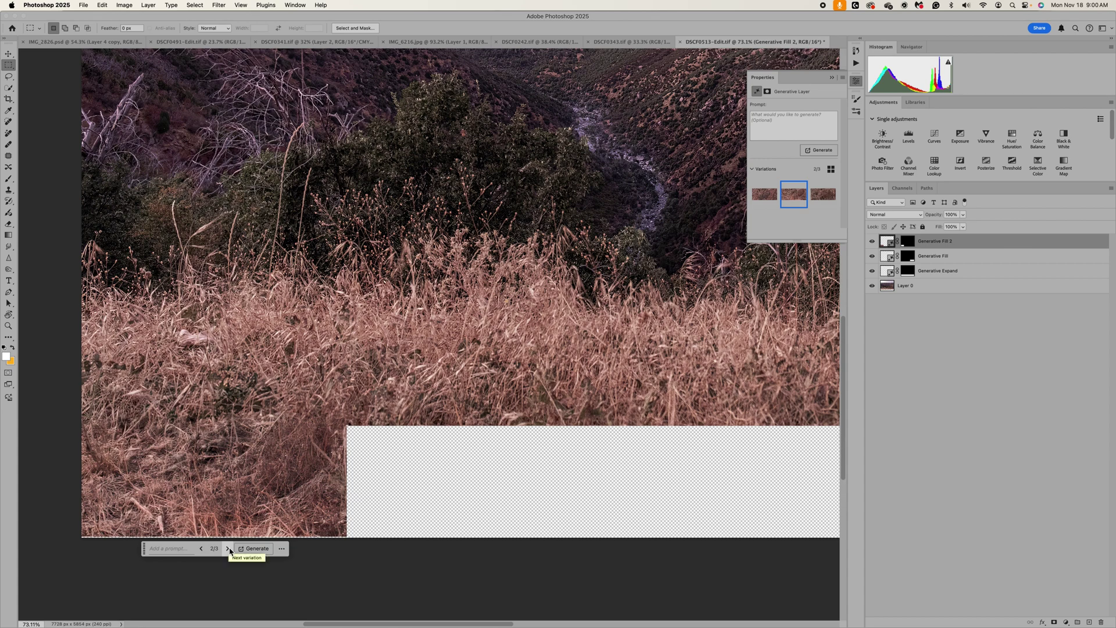
{"action": "scroll", "coordinate": [229, 551], "scroll_direction": "up", "scroll_amount": 2}
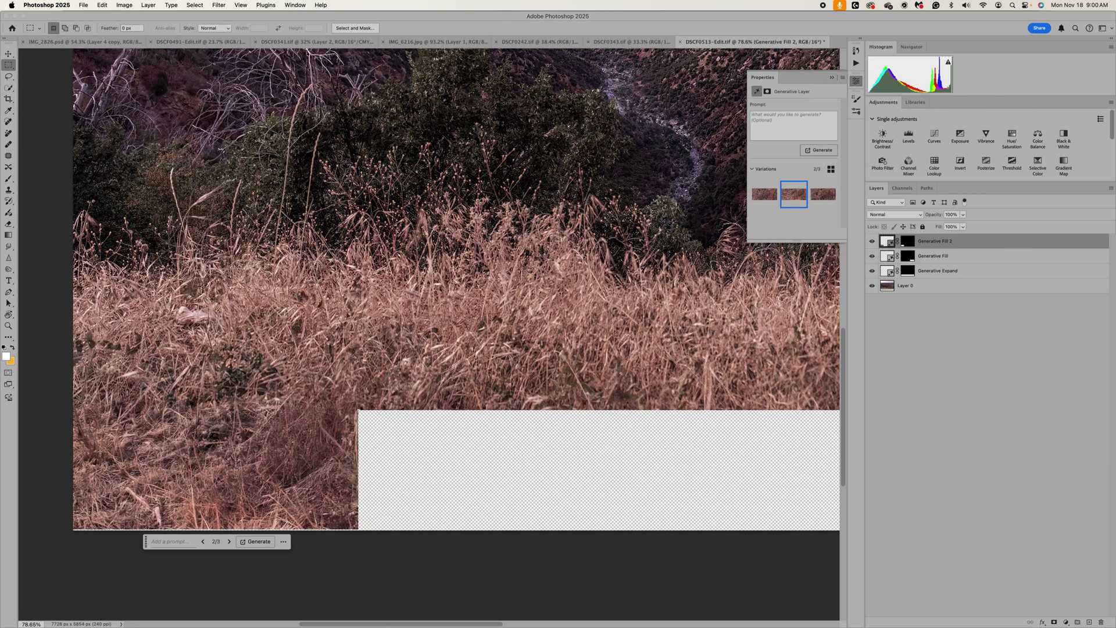
{"action": "scroll", "coordinate": [174, 474], "scroll_direction": "up", "scroll_amount": 2}
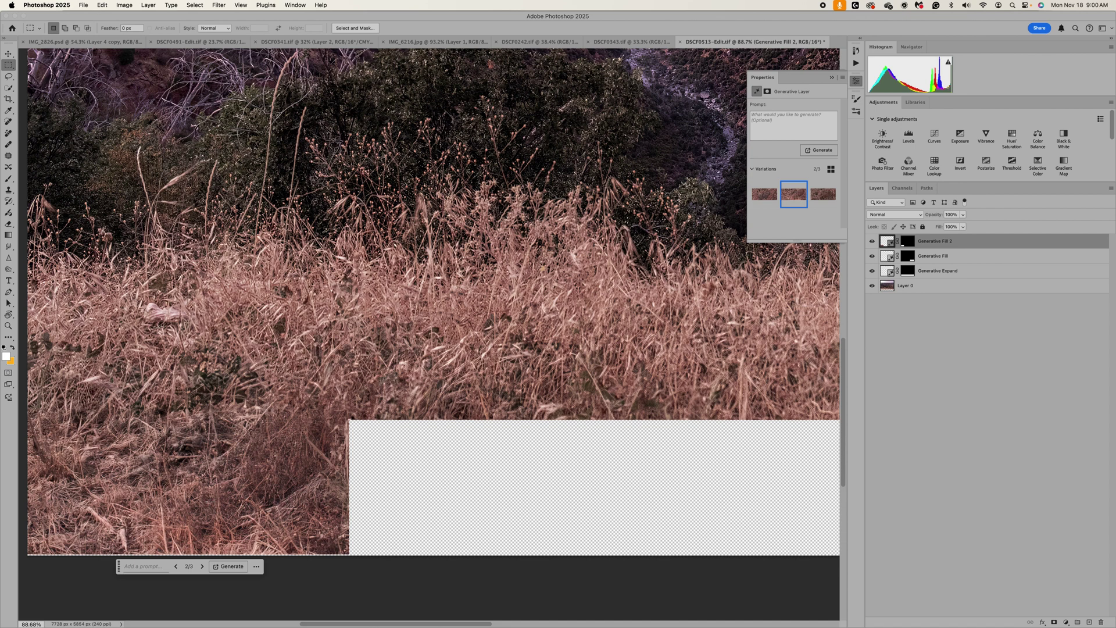
{"action": "left_click", "coordinate": [203, 567]}
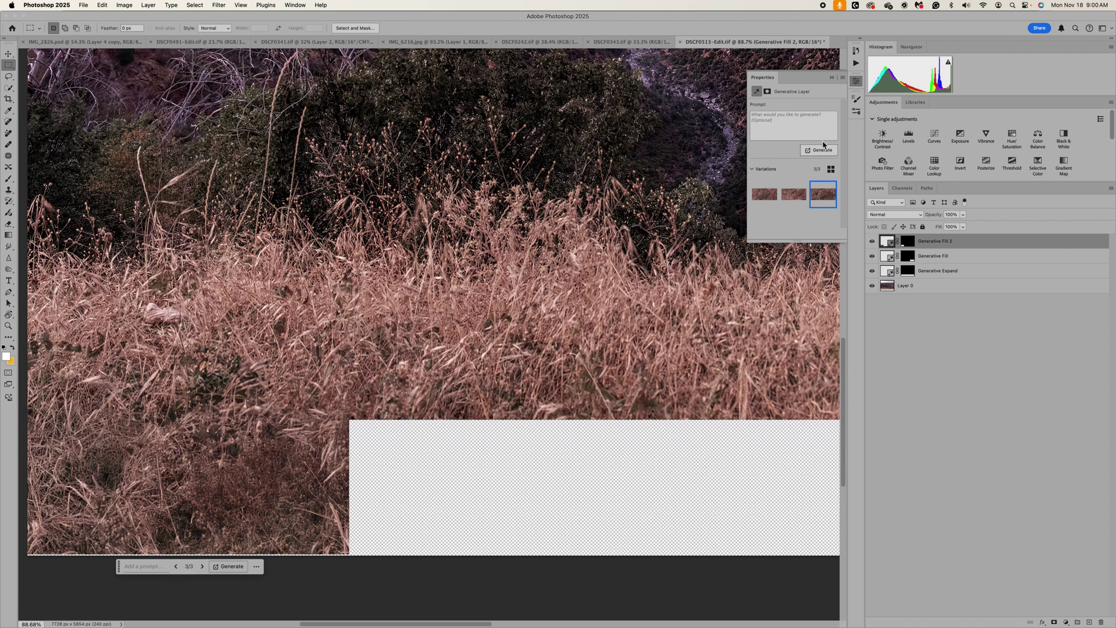
{"action": "left_click", "coordinate": [833, 207]}
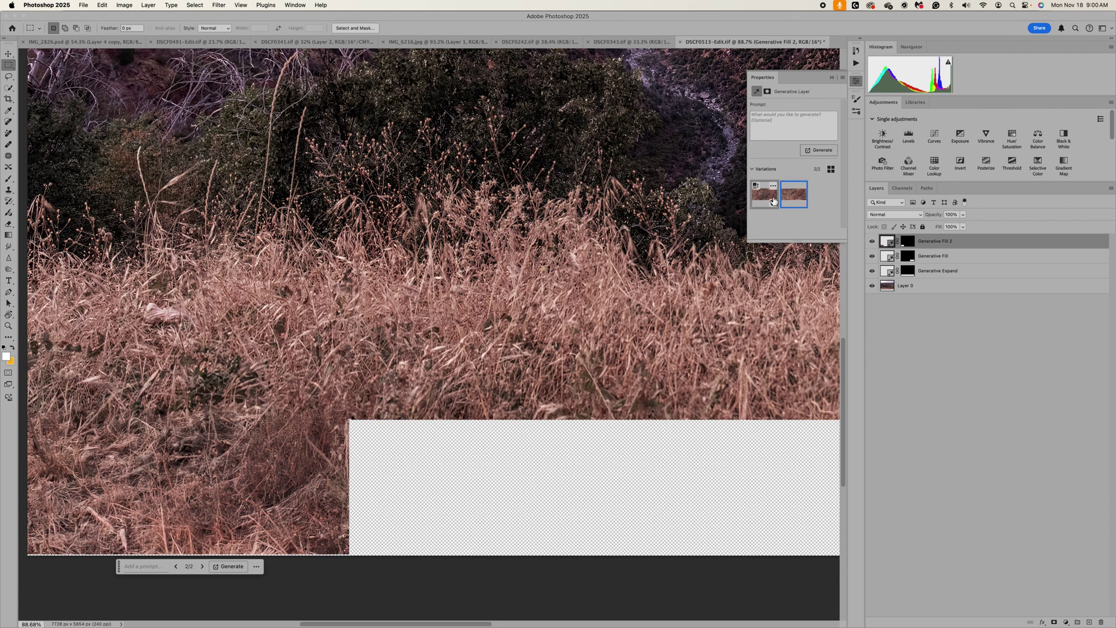
Keep the pink-flower variation and delete the other remaining one.
{"action": "left_click", "coordinate": [769, 200]}
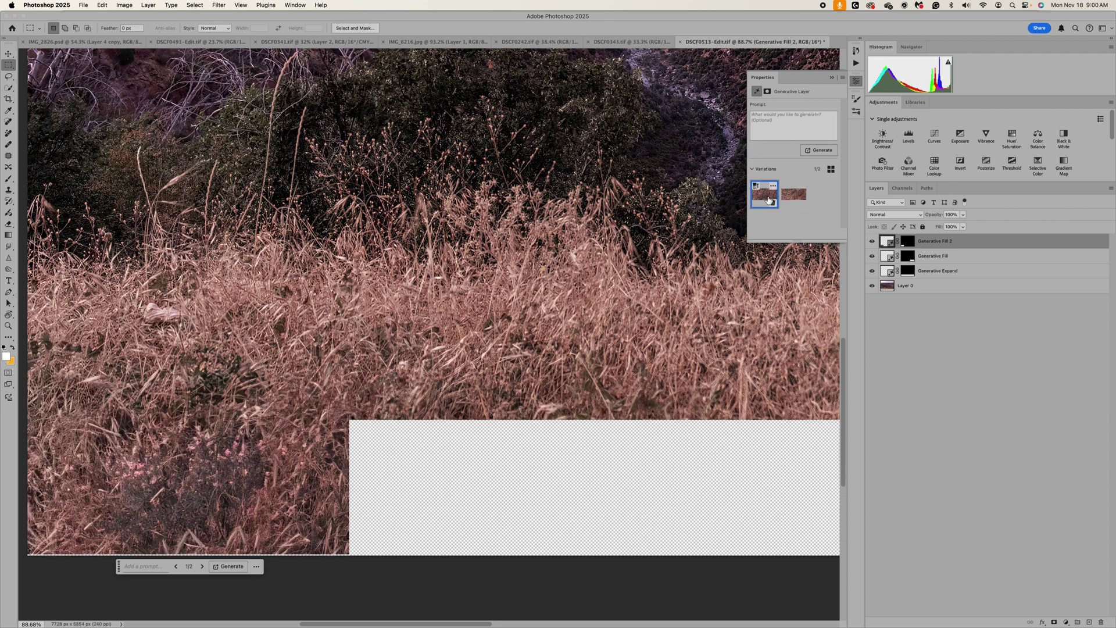
{"action": "scroll", "coordinate": [501, 314], "scroll_direction": "down", "scroll_amount": 5}
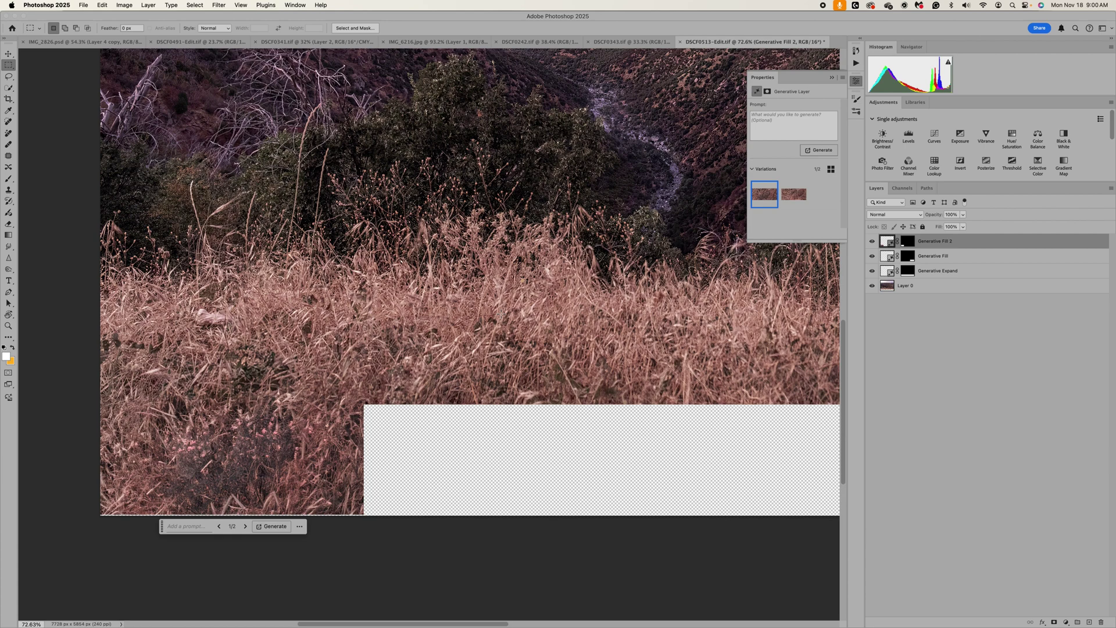
{"action": "scroll", "coordinate": [501, 314], "scroll_direction": "right", "scroll_amount": 3}
{"action": "scroll", "coordinate": [501, 315], "scroll_direction": "up", "scroll_amount": 1}
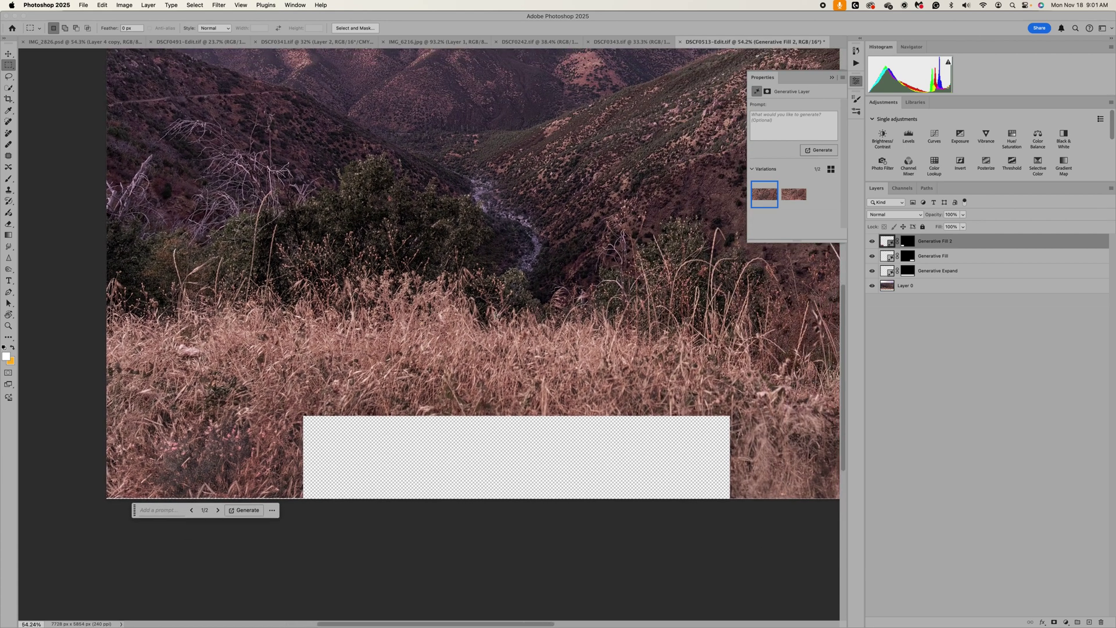
{"action": "scroll", "coordinate": [501, 315], "scroll_direction": "down", "scroll_amount": 2}
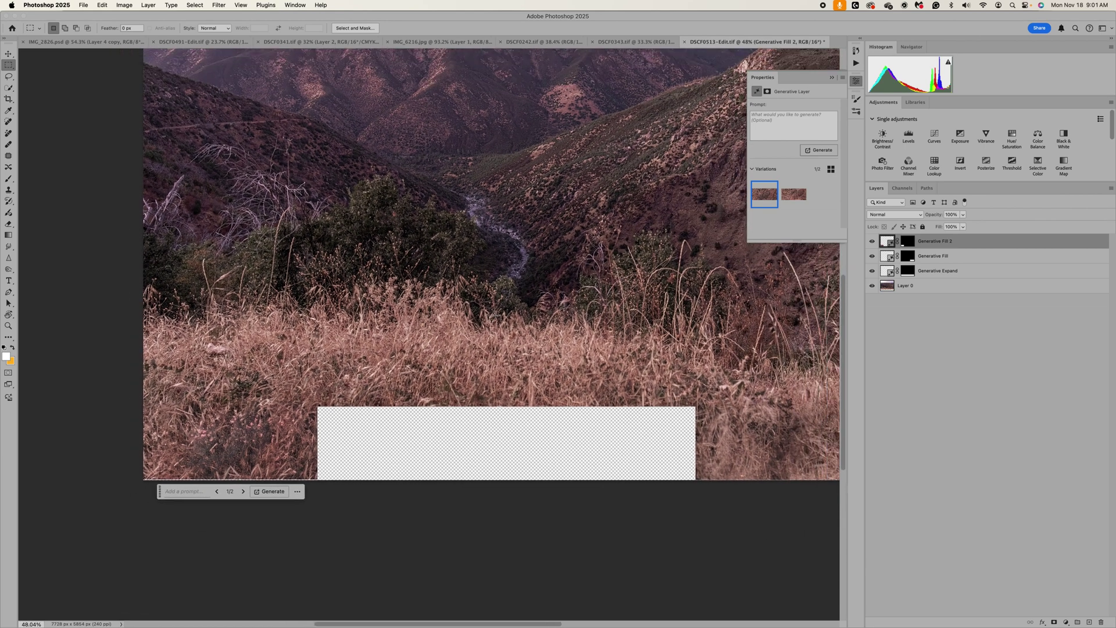
{"action": "scroll", "coordinate": [501, 315], "scroll_direction": "right", "scroll_amount": 2}
{"action": "scroll", "coordinate": [501, 314], "scroll_direction": "up", "scroll_amount": 1}
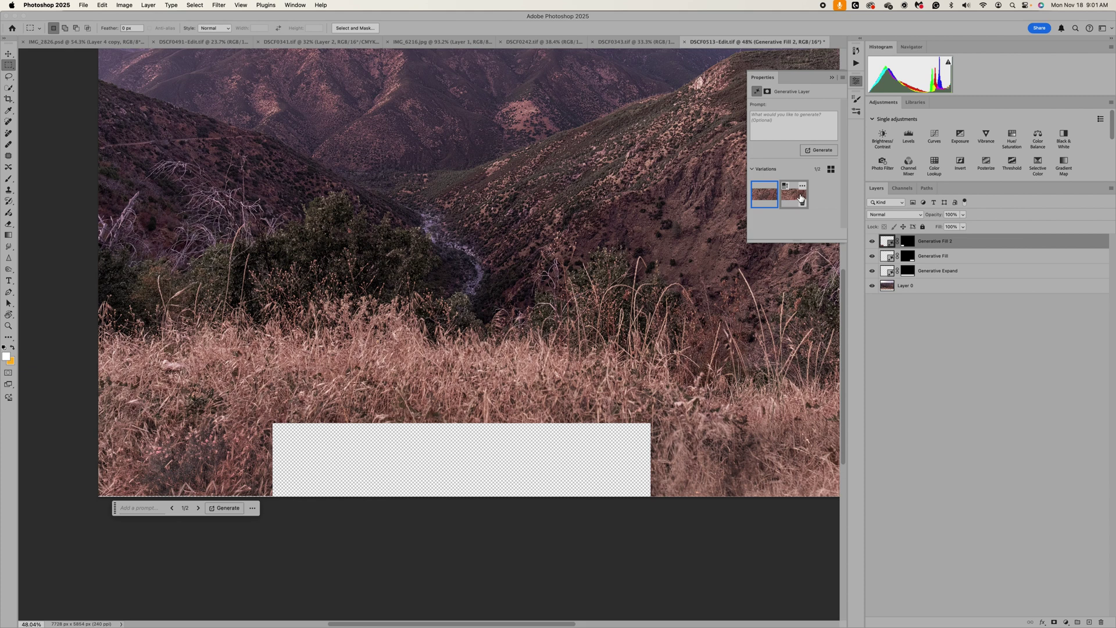
{"action": "left_click", "coordinate": [793, 198]}
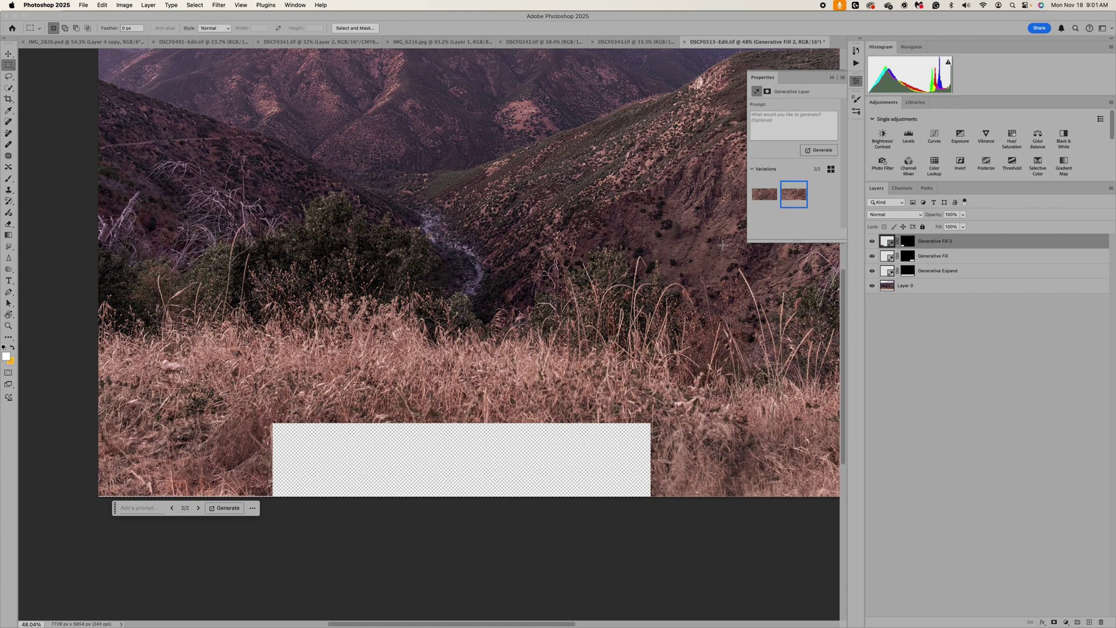
{"action": "left_click", "coordinate": [773, 204]}
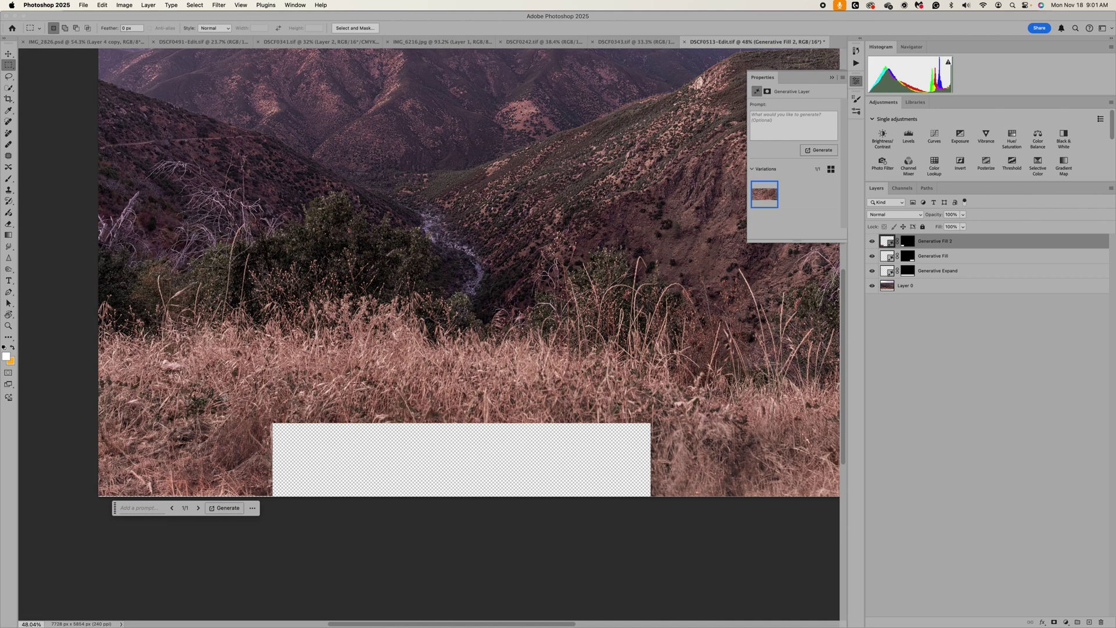
{"action": "scroll", "coordinate": [194, 414], "scroll_direction": "up", "scroll_amount": 5}
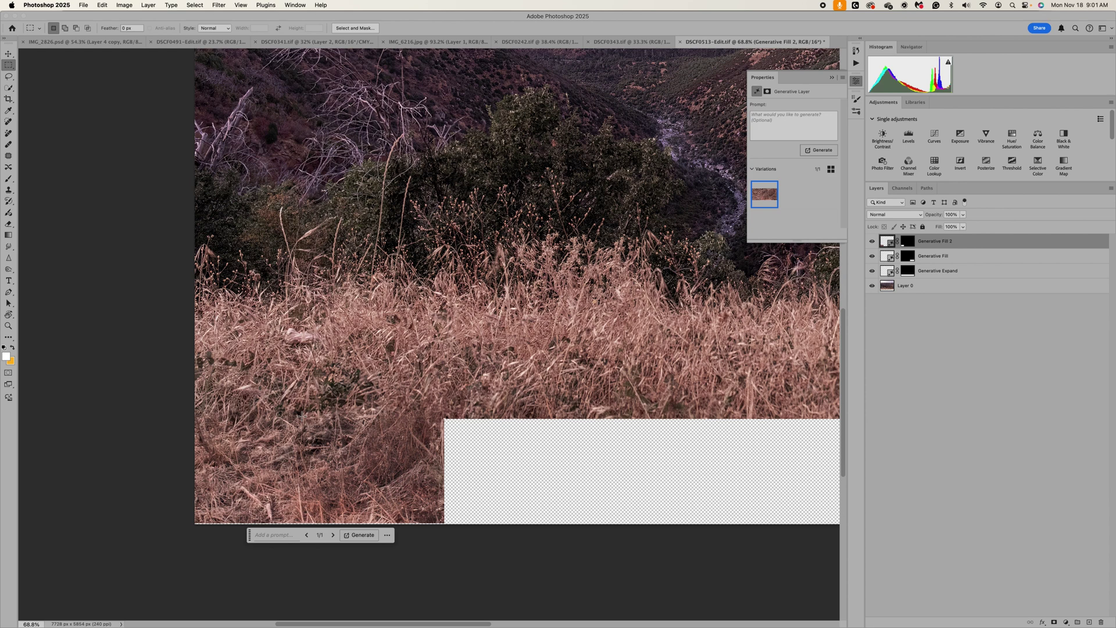
{"action": "scroll", "coordinate": [301, 416], "scroll_direction": "up", "scroll_amount": 1}
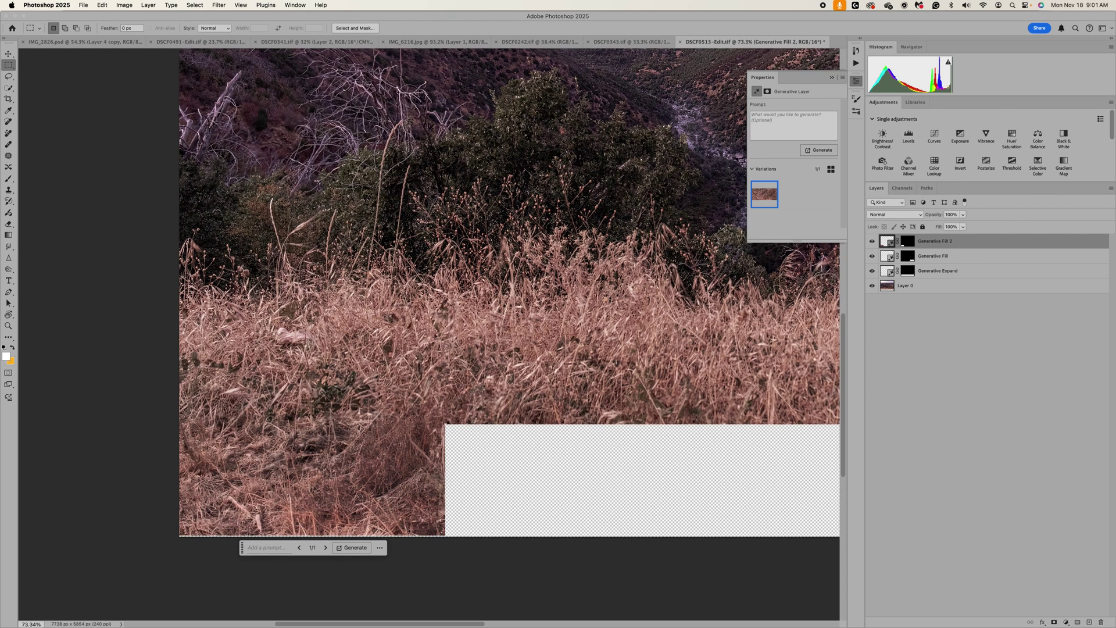
{"action": "scroll", "coordinate": [407, 399], "scroll_direction": "down", "scroll_amount": 5}
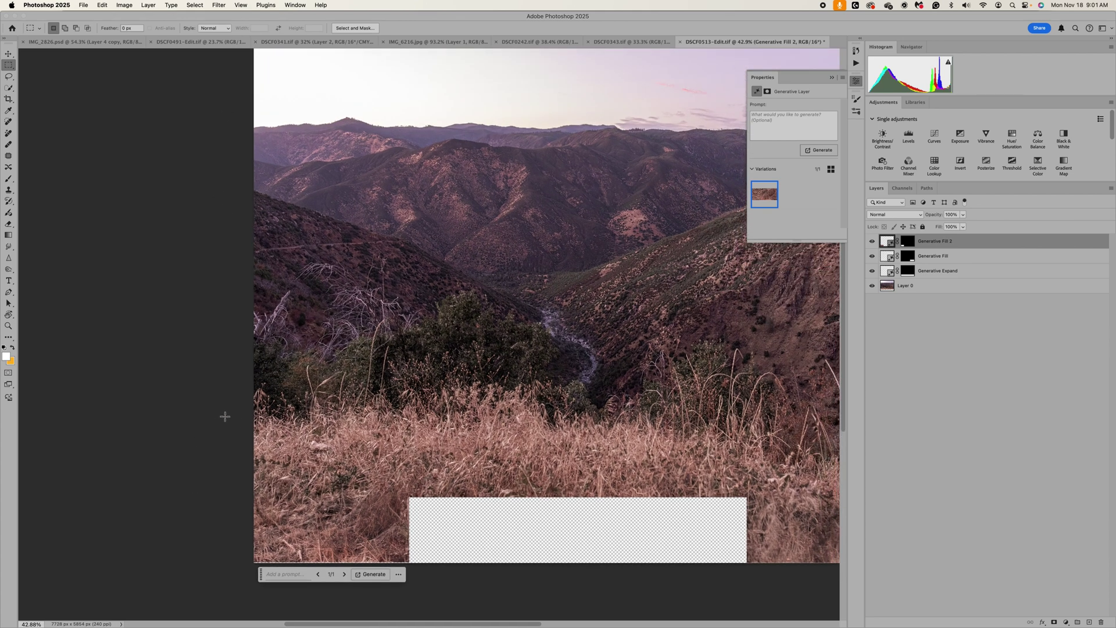
{"action": "scroll", "coordinate": [349, 392], "scroll_direction": "down", "scroll_amount": 2}
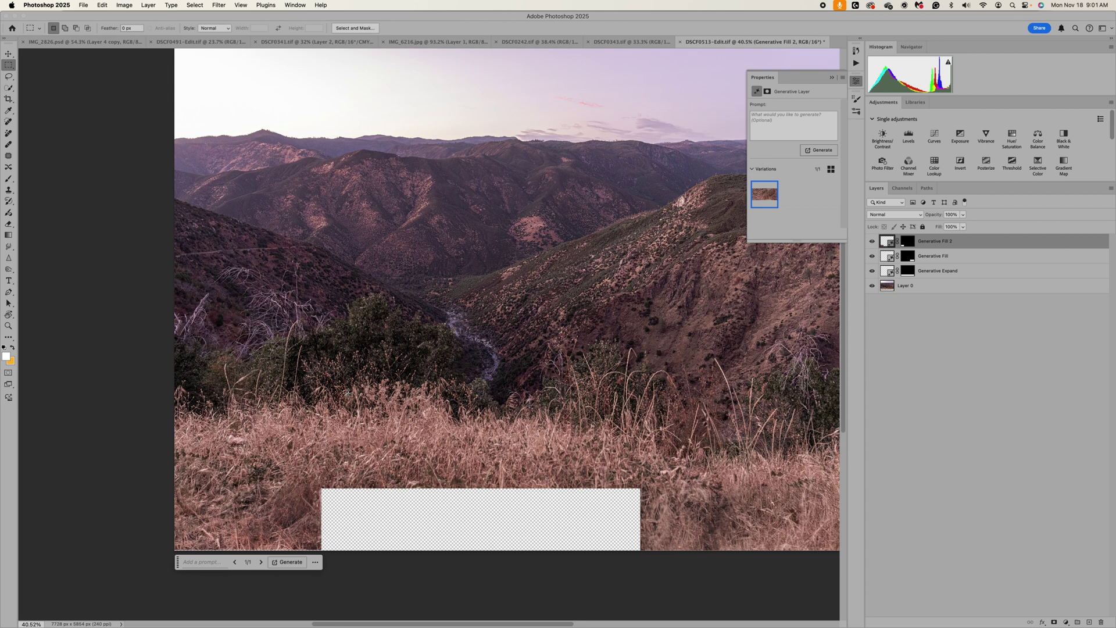
{"action": "scroll", "coordinate": [432, 333], "scroll_direction": "down", "scroll_amount": 2}
{"action": "scroll", "coordinate": [337, 540], "scroll_direction": "right", "scroll_amount": 3}
{"action": "scroll", "coordinate": [337, 541], "scroll_direction": "down", "scroll_amount": 2}
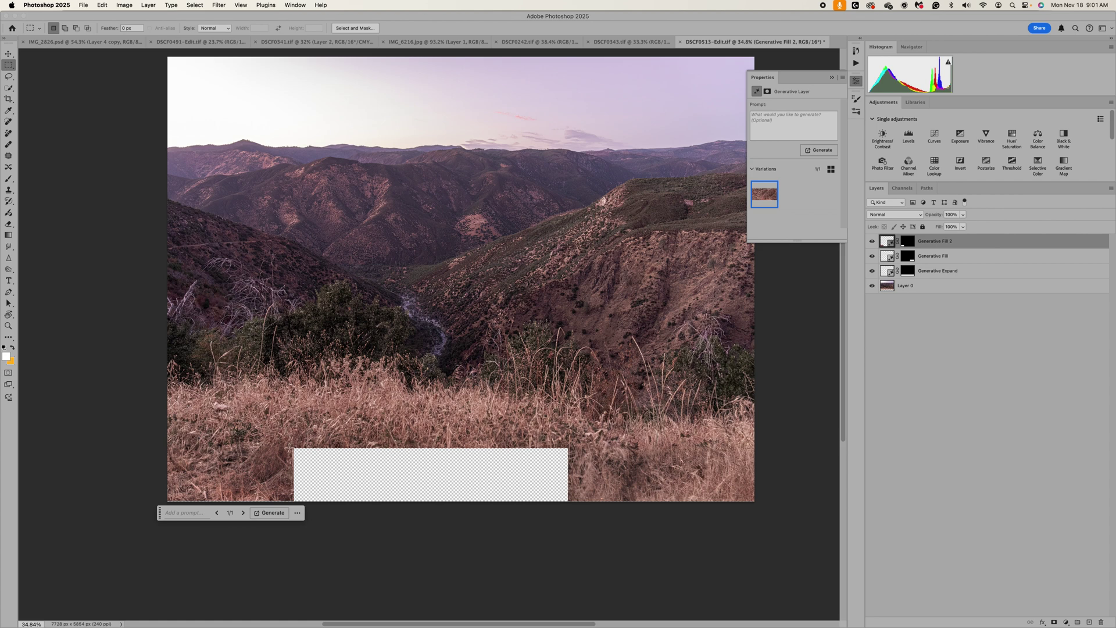
Select the left part of the remaining transparent patch and Generative Fill it.
{"action": "left_click_drag", "start_coordinate": [289, 448], "coordinate": [410, 504]}
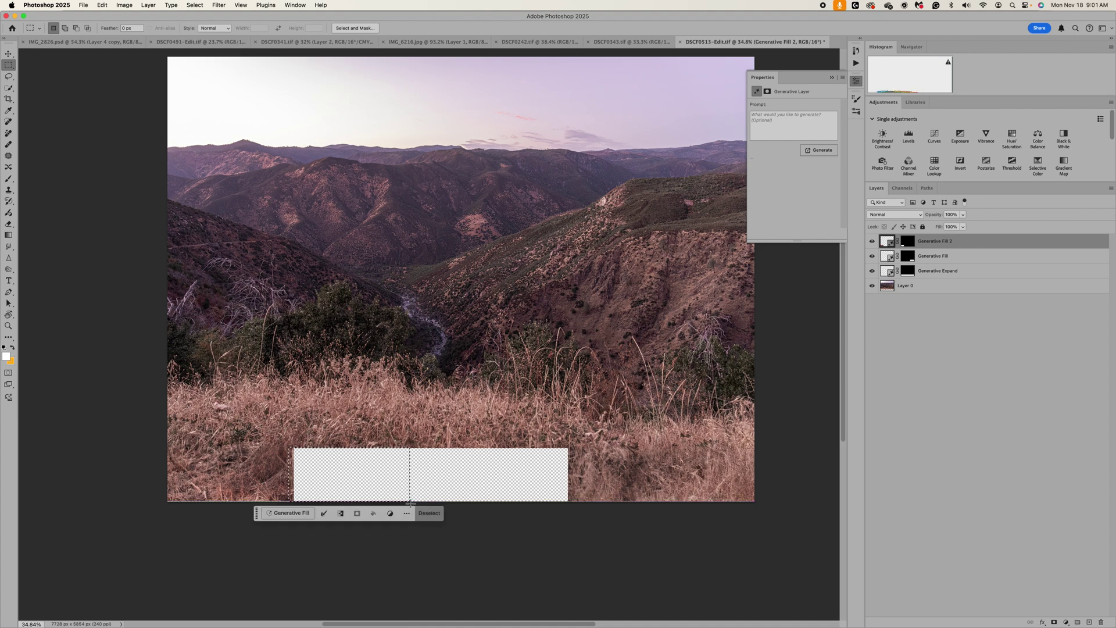
{"action": "left_click", "coordinate": [285, 513]}
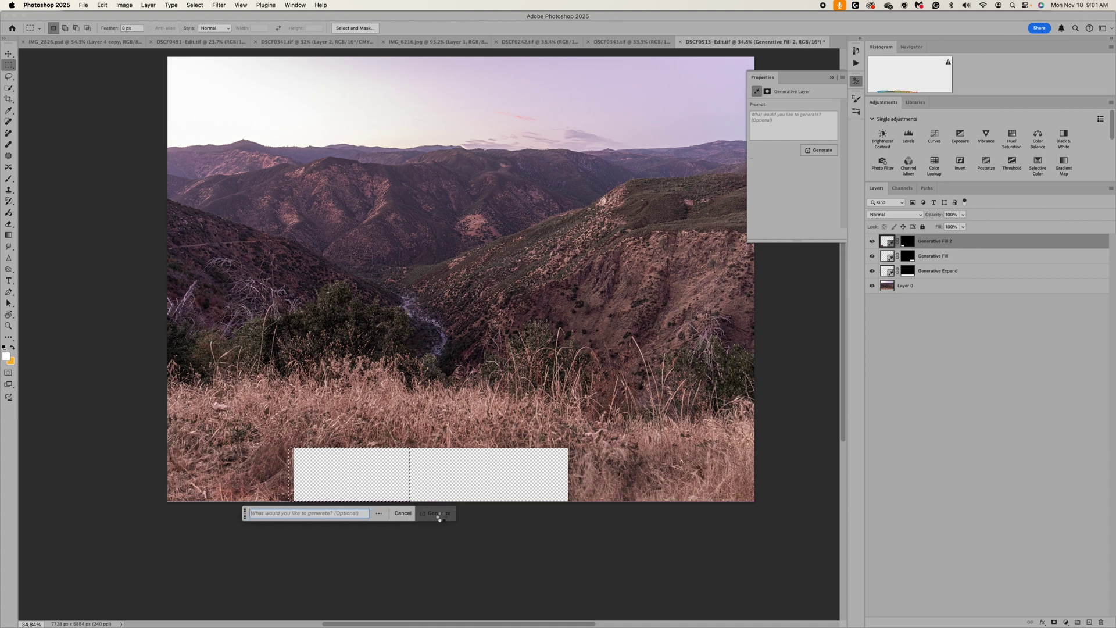
{"action": "left_click", "coordinate": [442, 514]}
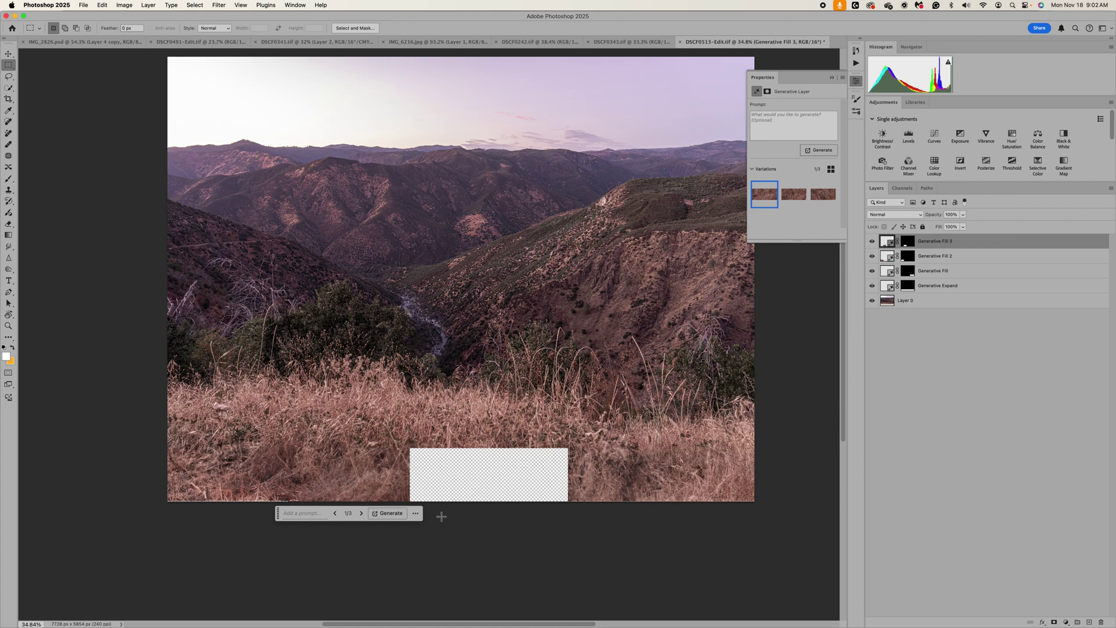
Compare the three fill variations, zooming in, and settle on the second.
{"action": "left_click", "coordinate": [791, 201]}
{"action": "left_click", "coordinate": [822, 196]}
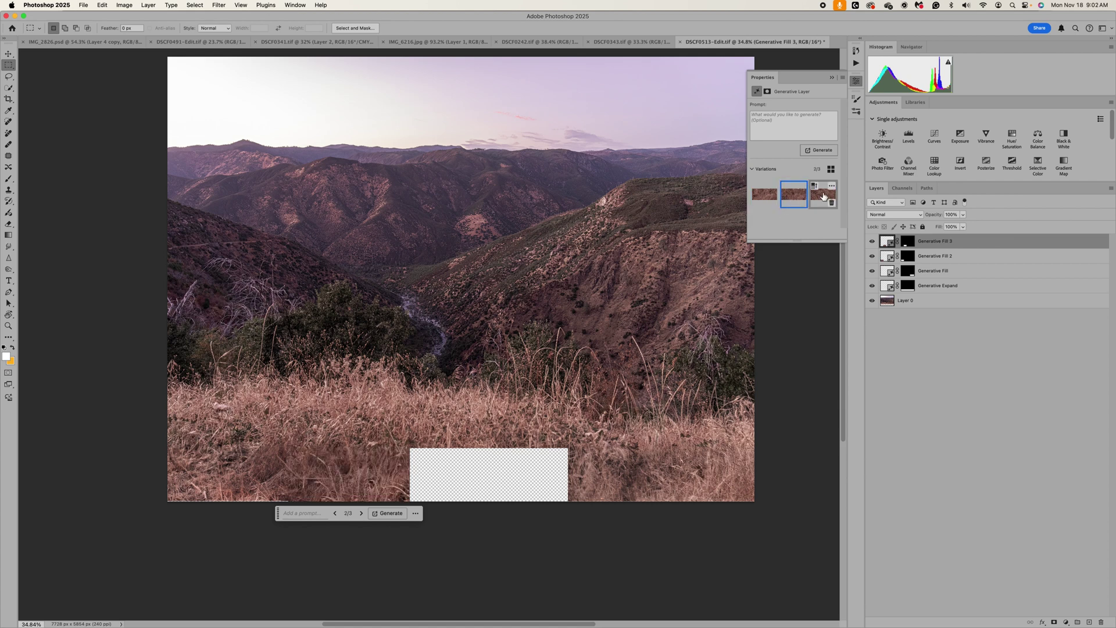
{"action": "left_click", "coordinate": [796, 197]}
{"action": "left_click", "coordinate": [762, 195]}
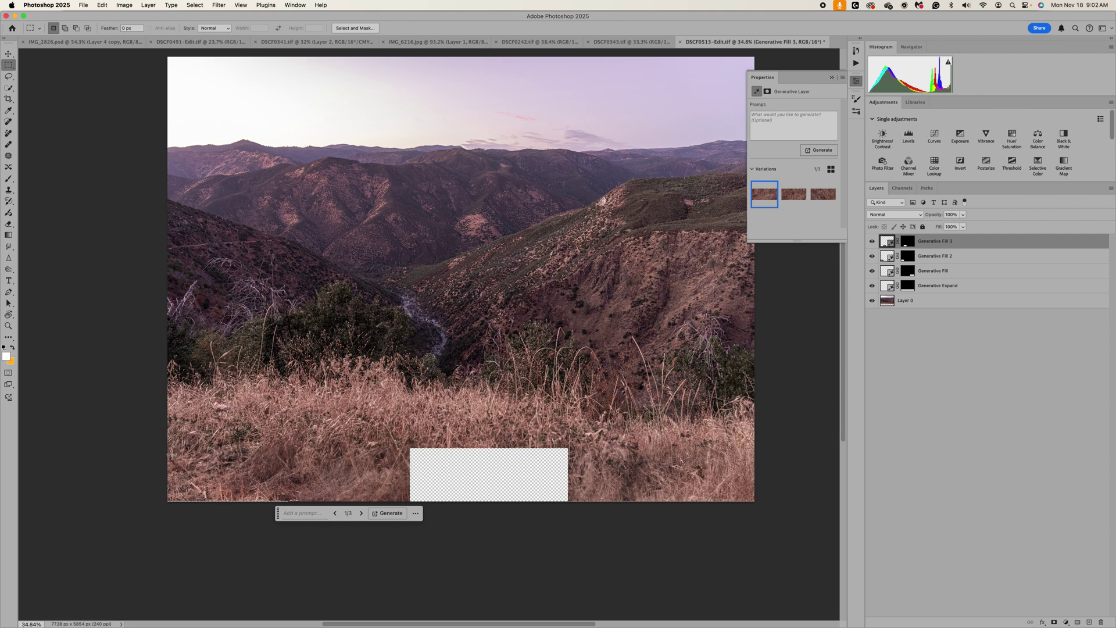
{"action": "key", "text": "super+equal"}
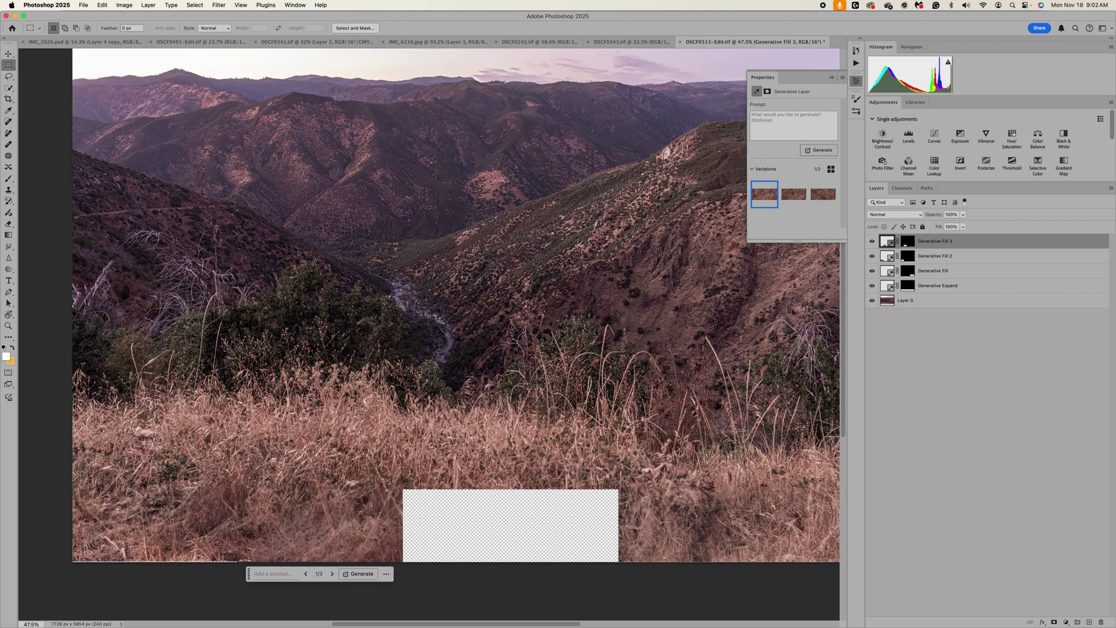
{"action": "left_click", "coordinate": [797, 197]}
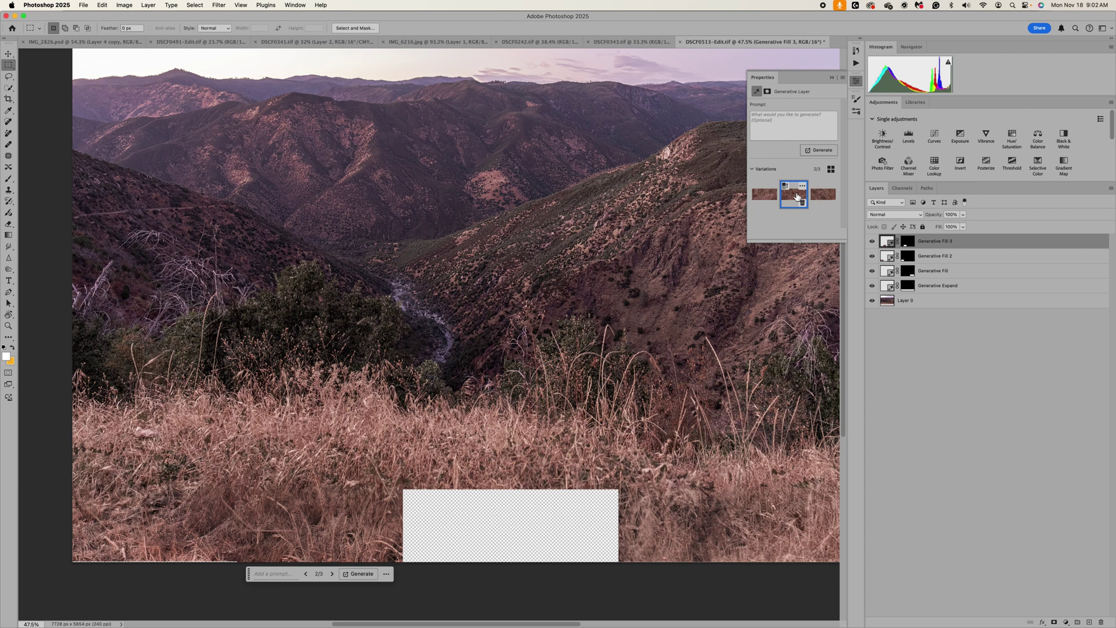
Generate three more grass variations and apply the third of the six.
{"action": "left_click", "coordinate": [821, 151]}
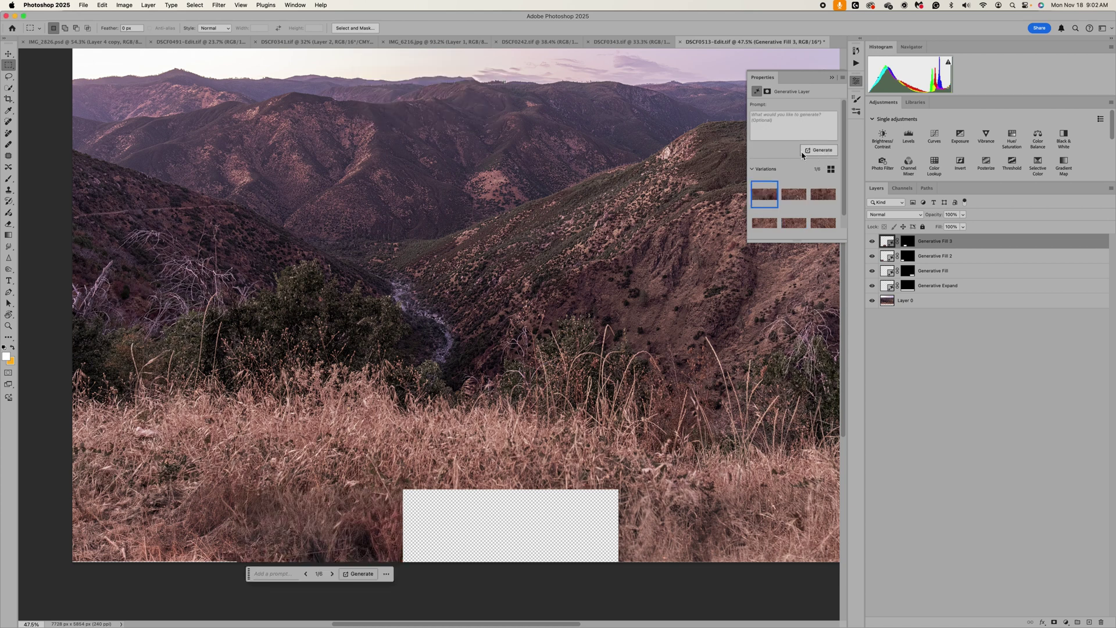
{"action": "left_click", "coordinate": [791, 195]}
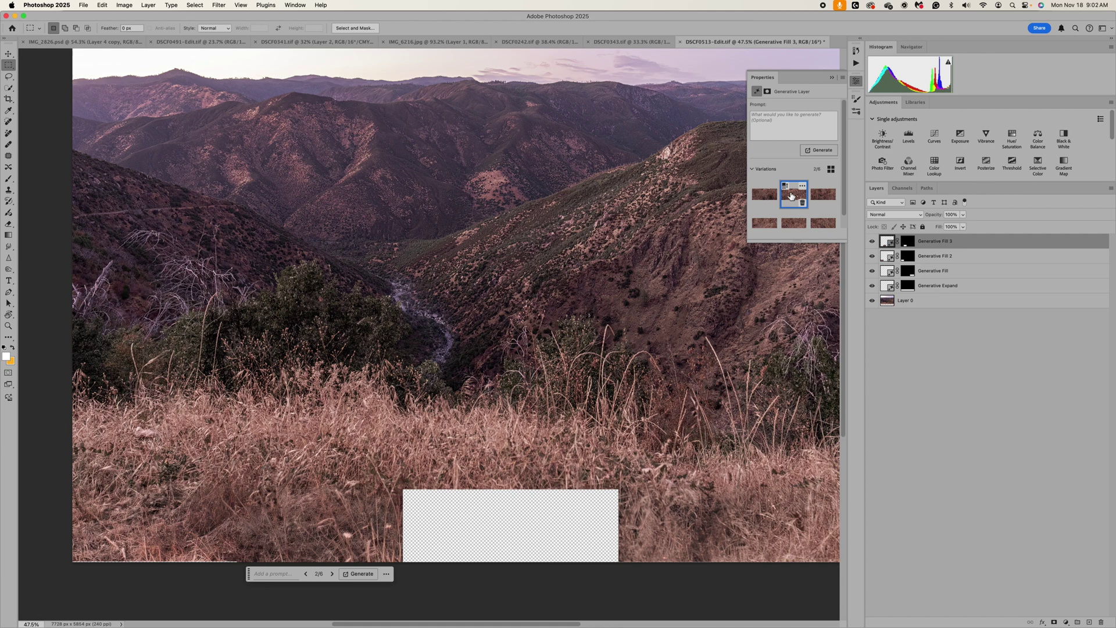
{"action": "left_click", "coordinate": [823, 198]}
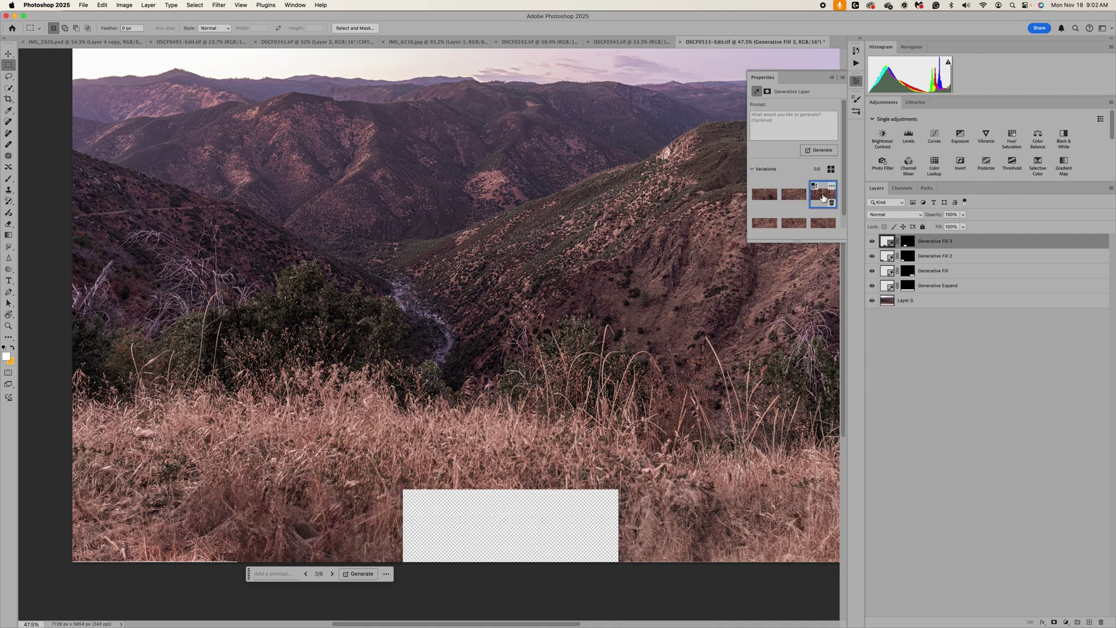
{"action": "scroll", "coordinate": [613, 229], "scroll_direction": "down", "scroll_amount": 2}
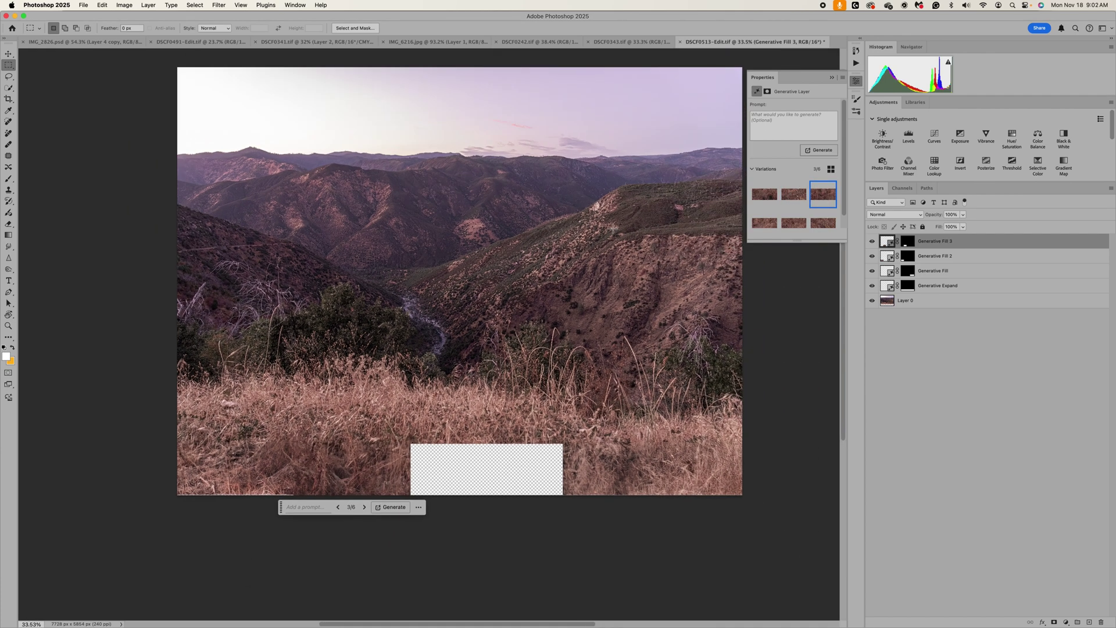
Close the Generative Fill properties panel and bring up the lake photo DSCF1385.tif to look it over.
{"action": "left_click", "coordinate": [832, 78]}
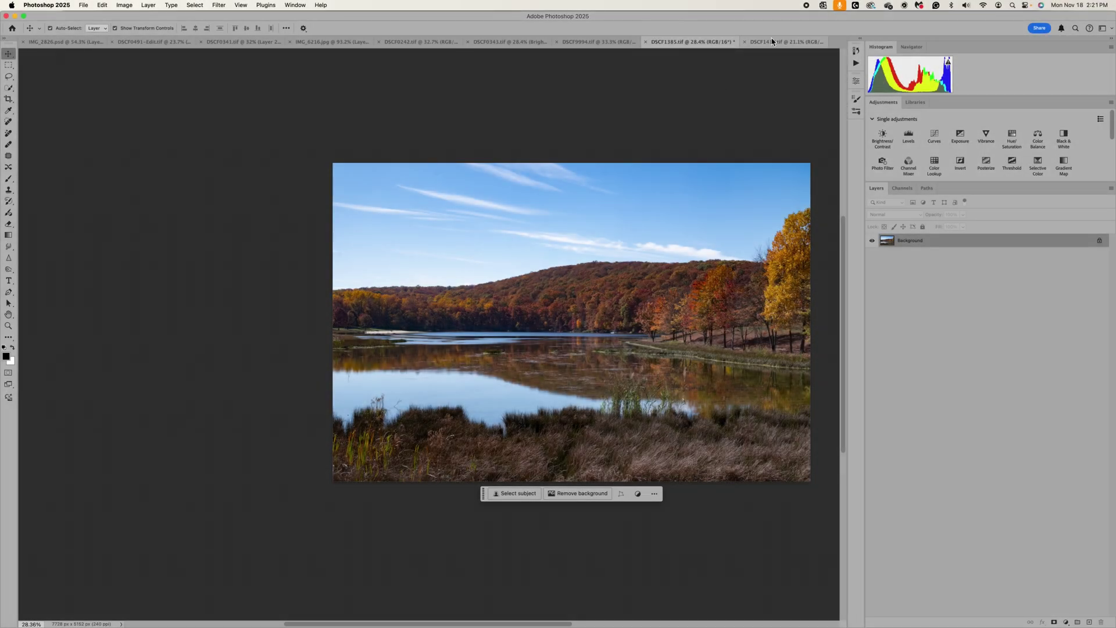
{"action": "left_click", "coordinate": [770, 42]}
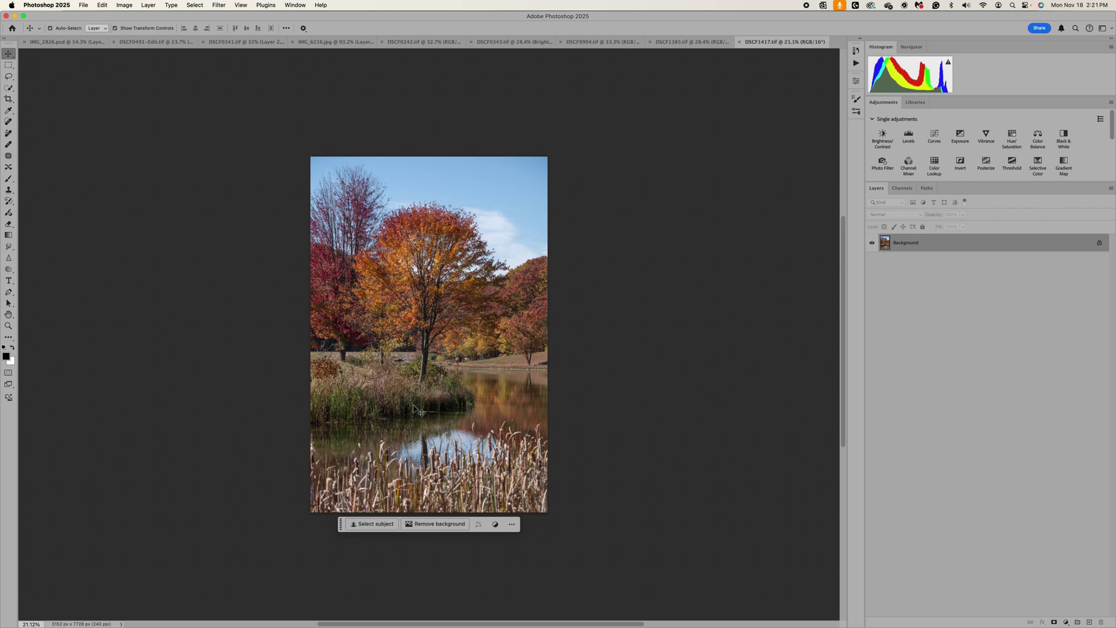
{"action": "left_click", "coordinate": [690, 42]}
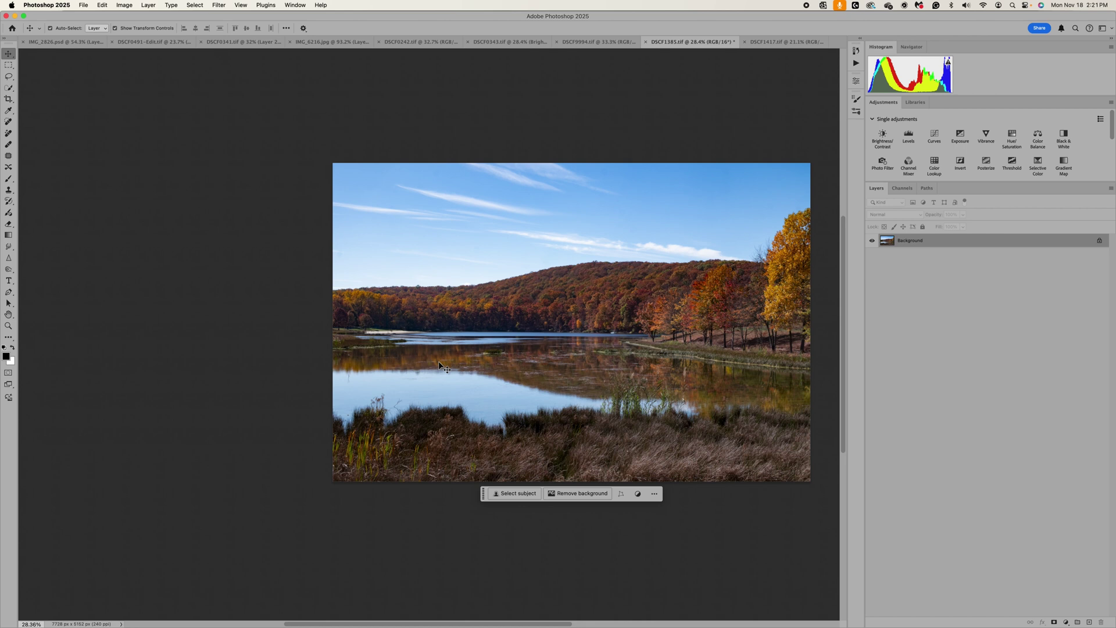
{"action": "scroll", "coordinate": [439, 363], "scroll_direction": "down", "scroll_amount": 3}
{"action": "scroll", "coordinate": [439, 363], "scroll_direction": "left", "scroll_amount": 2}
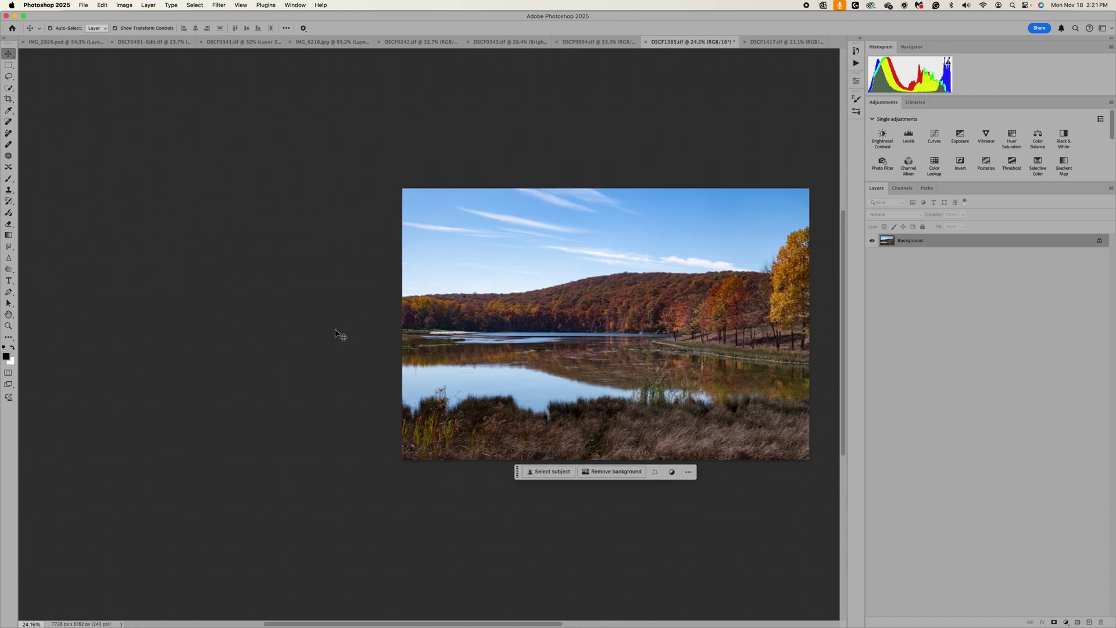
{"action": "scroll", "coordinate": [583, 346], "scroll_direction": "down", "scroll_amount": 2}
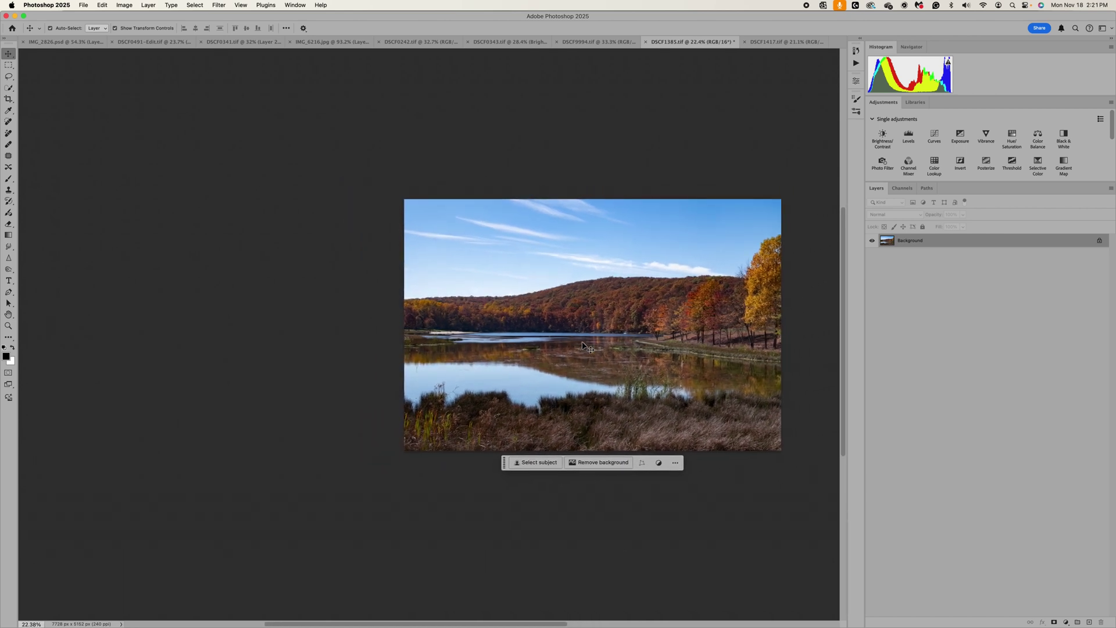
{"action": "scroll", "coordinate": [584, 346], "scroll_direction": "left", "scroll_amount": 2}
{"action": "scroll", "coordinate": [583, 346], "scroll_direction": "right", "scroll_amount": 1}
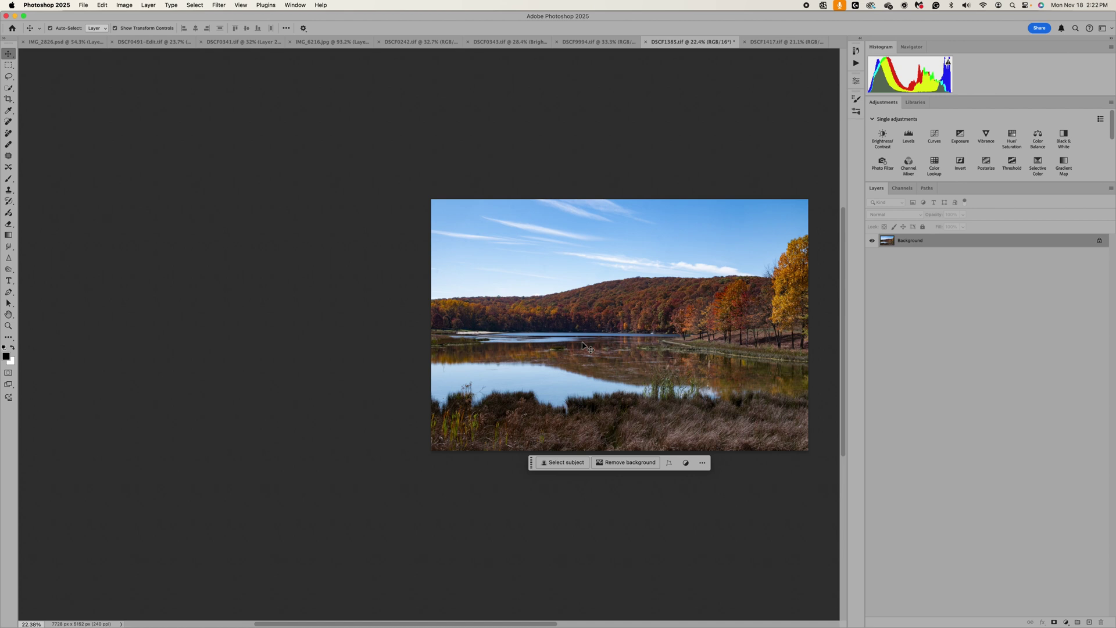
{"action": "scroll", "coordinate": [584, 345], "scroll_direction": "up", "scroll_amount": 1}
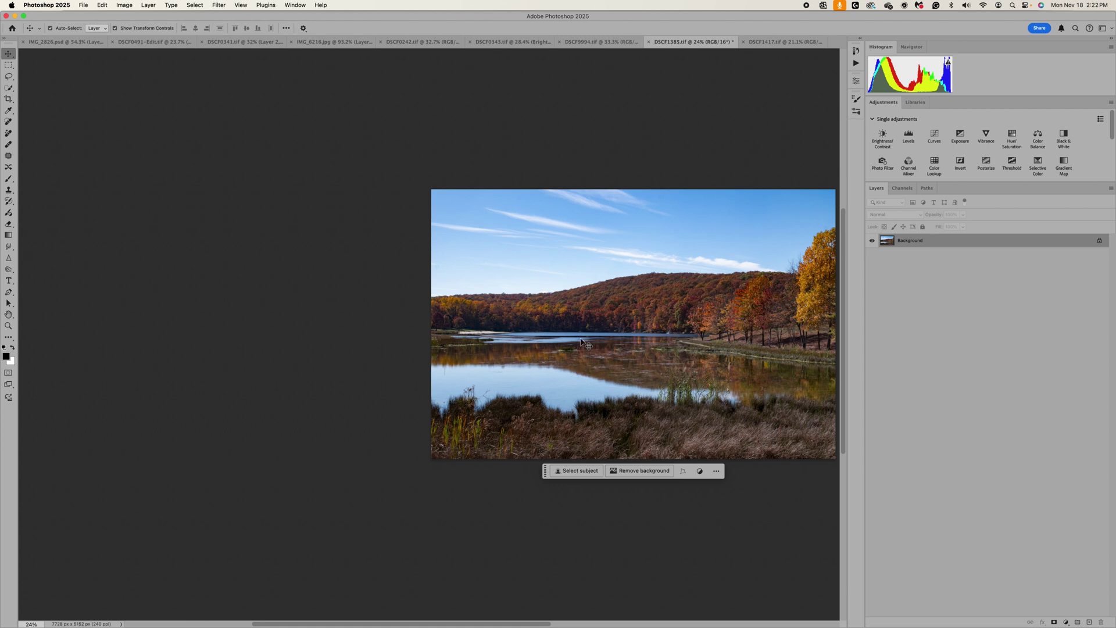
{"action": "scroll", "coordinate": [582, 343], "scroll_direction": "down", "scroll_amount": 1}
{"action": "scroll", "coordinate": [582, 343], "scroll_direction": "down", "scroll_amount": 1}
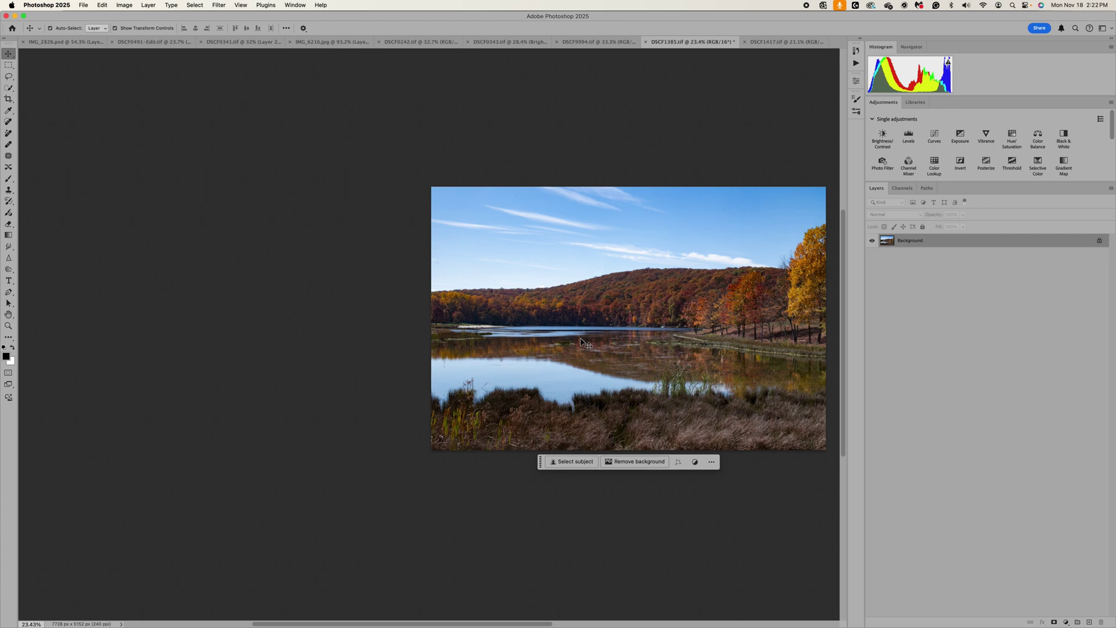
{"action": "scroll", "coordinate": [581, 343], "scroll_direction": "up", "scroll_amount": 3}
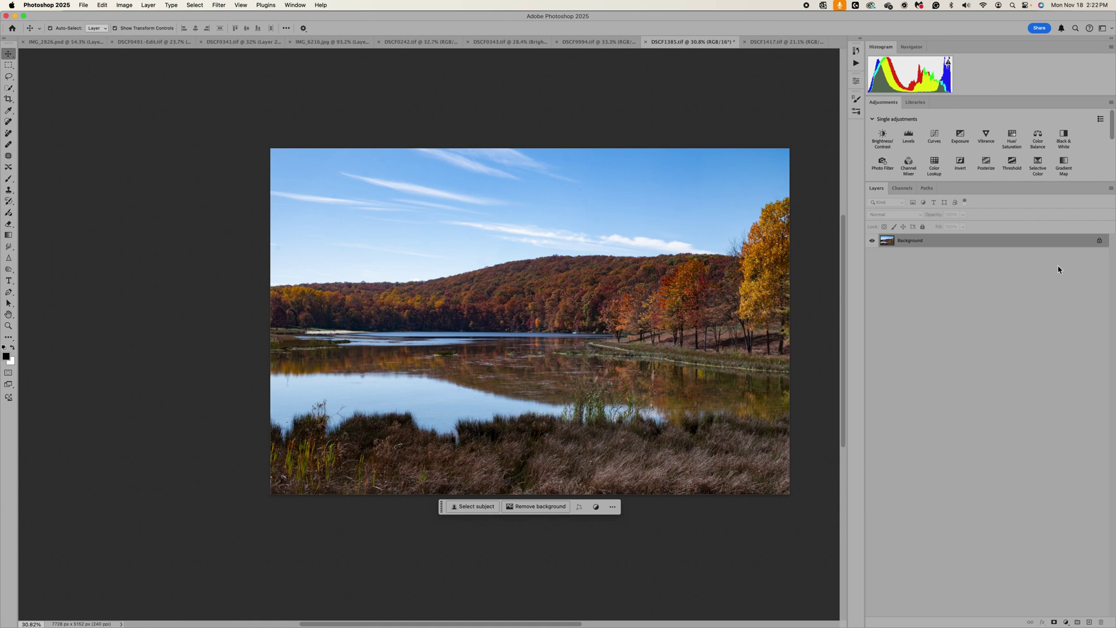
Unlock the lake photo's Background into Layer 0 and drag it entirely off the canvas to the left.
{"action": "left_click", "coordinate": [1100, 243]}
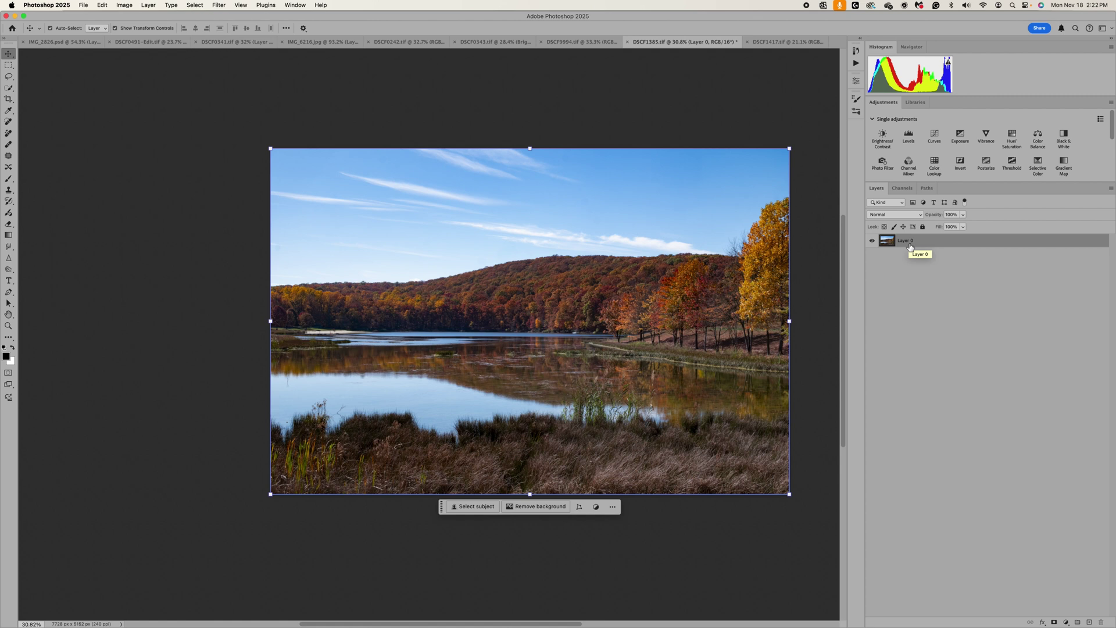
{"action": "key", "text": "shift+Right"}
{"action": "key", "text": "shift+Right"}
{"action": "key", "text": "shift+Right"}
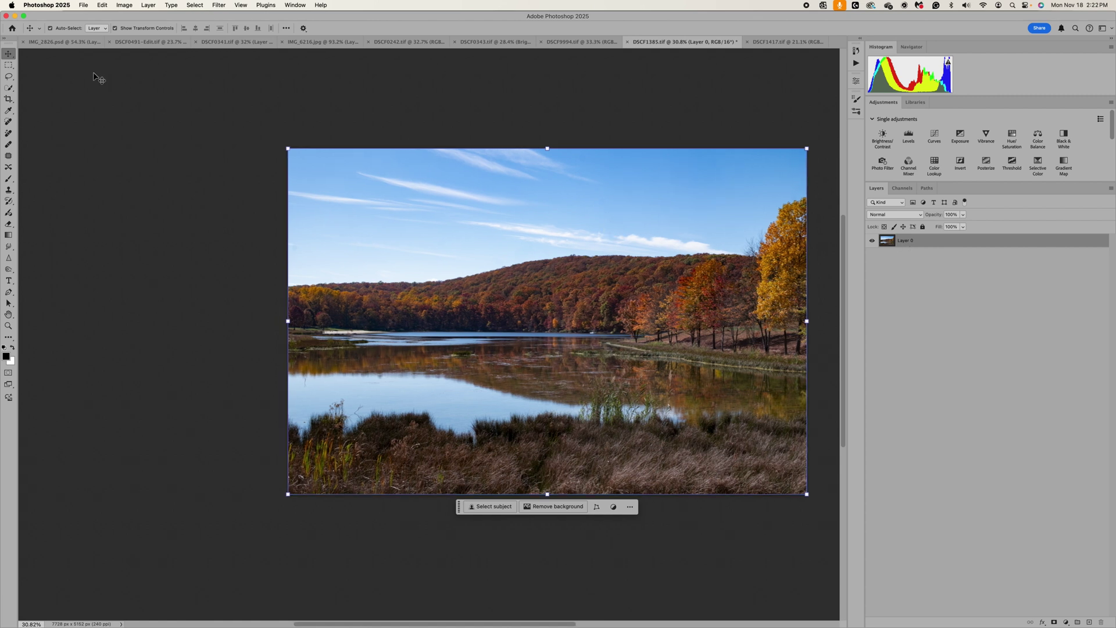
{"action": "scroll", "coordinate": [577, 212], "scroll_direction": "down", "scroll_amount": 3}
{"action": "scroll", "coordinate": [573, 239], "scroll_direction": "left", "scroll_amount": 3}
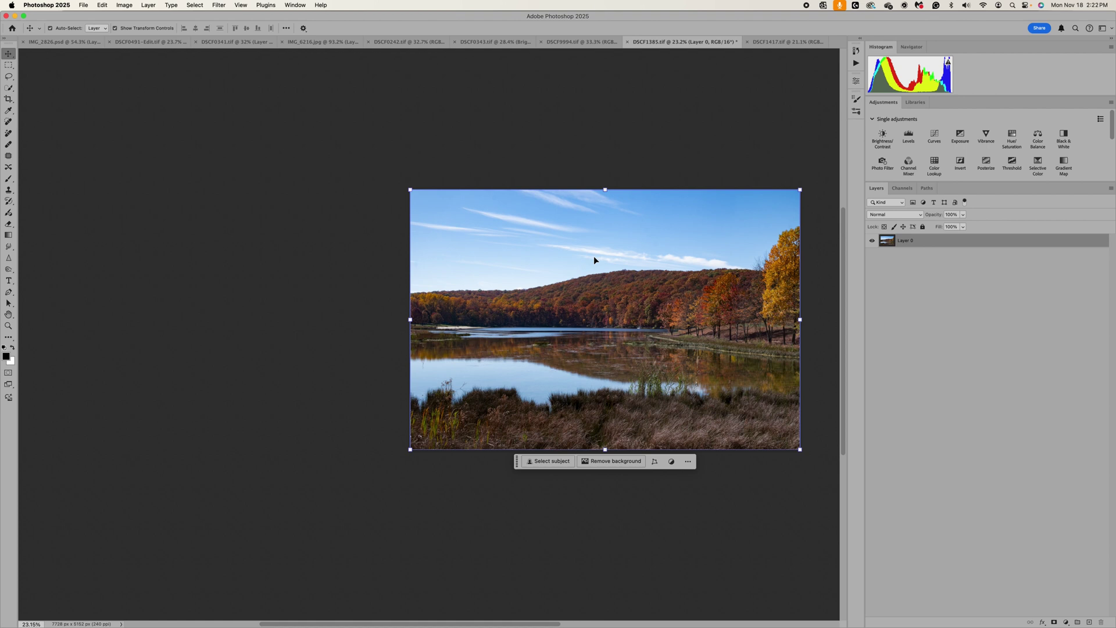
{"action": "left_click_drag", "start_coordinate": [605, 289], "coordinate": [211, 296]}
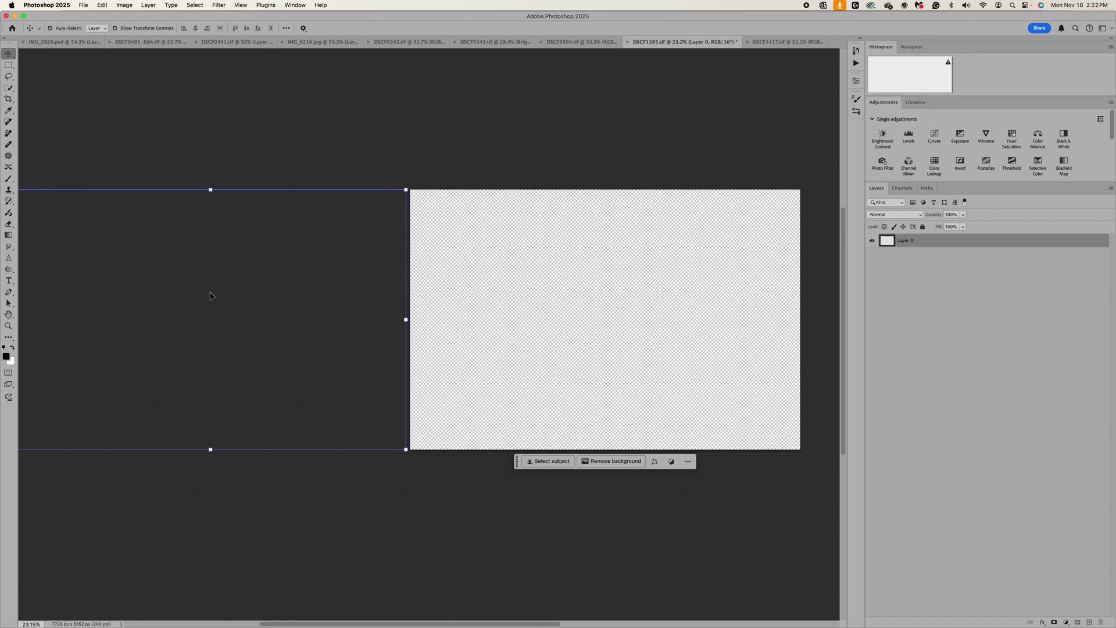
Drop DSCF1417.tif into the lake document as Layer 1, scaled to about 80.76%, on the right side.
{"action": "left_click", "coordinate": [594, 44]}
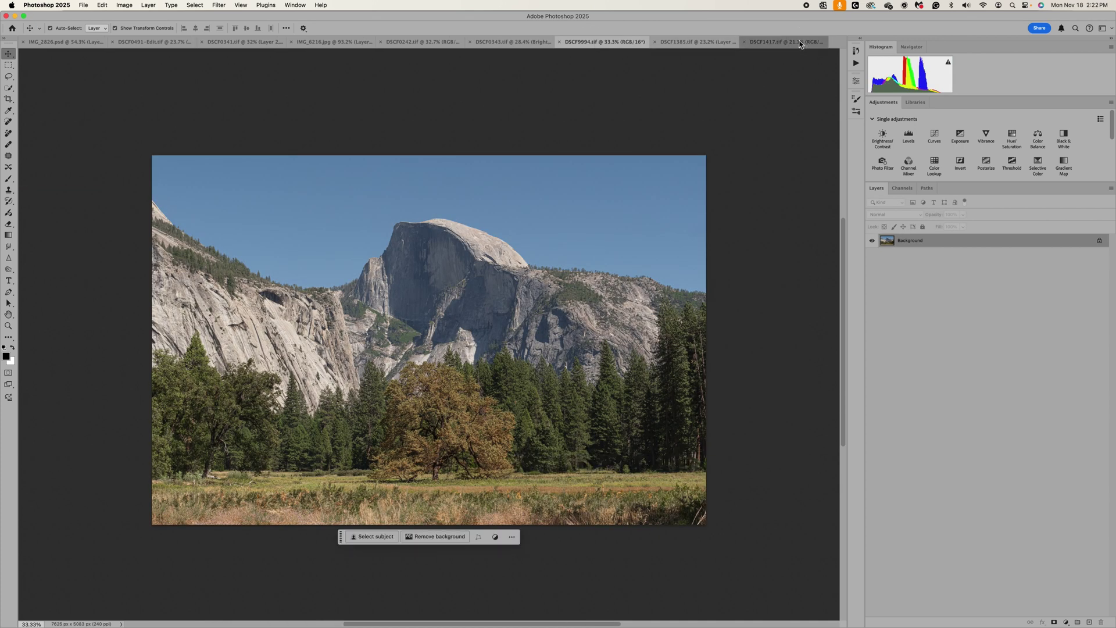
{"action": "left_click", "coordinate": [800, 44]}
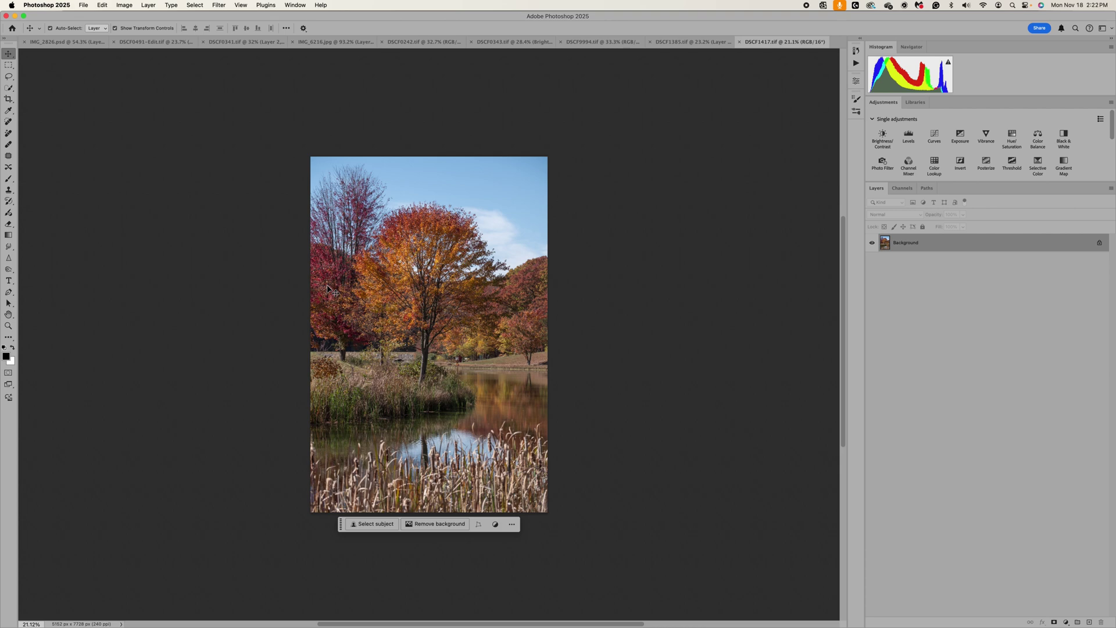
{"action": "left_click", "coordinate": [669, 46]}
{"action": "left_click_drag", "start_coordinate": [668, 47], "coordinate": [526, 308]}
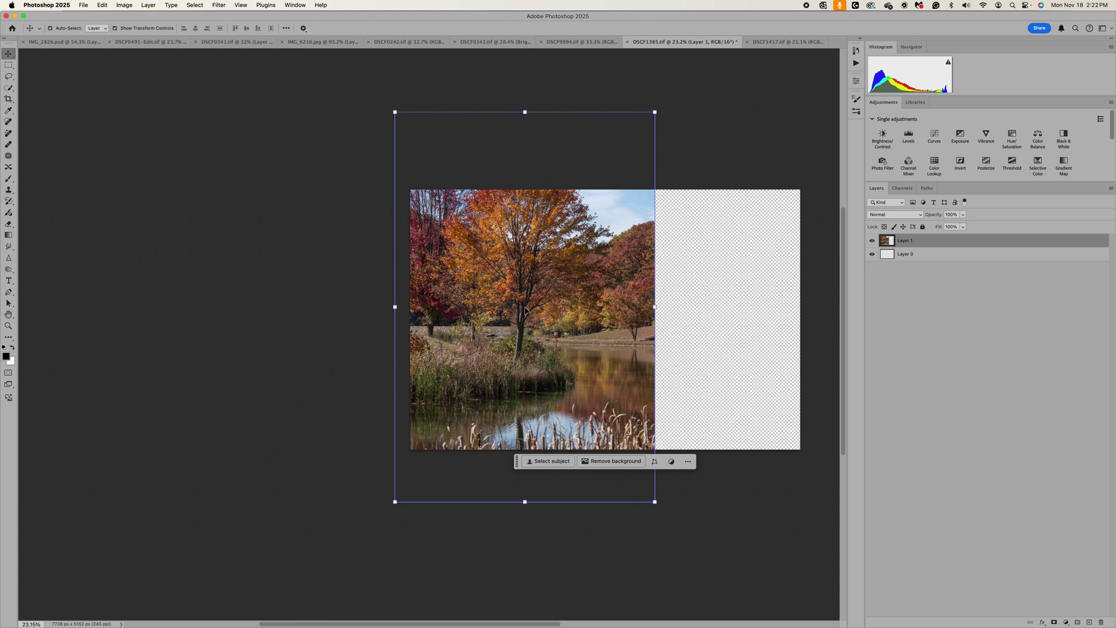
{"action": "left_click_drag", "start_coordinate": [655, 112], "coordinate": [596, 180]}
{"action": "left_click_drag", "start_coordinate": [541, 319], "coordinate": [722, 319]}
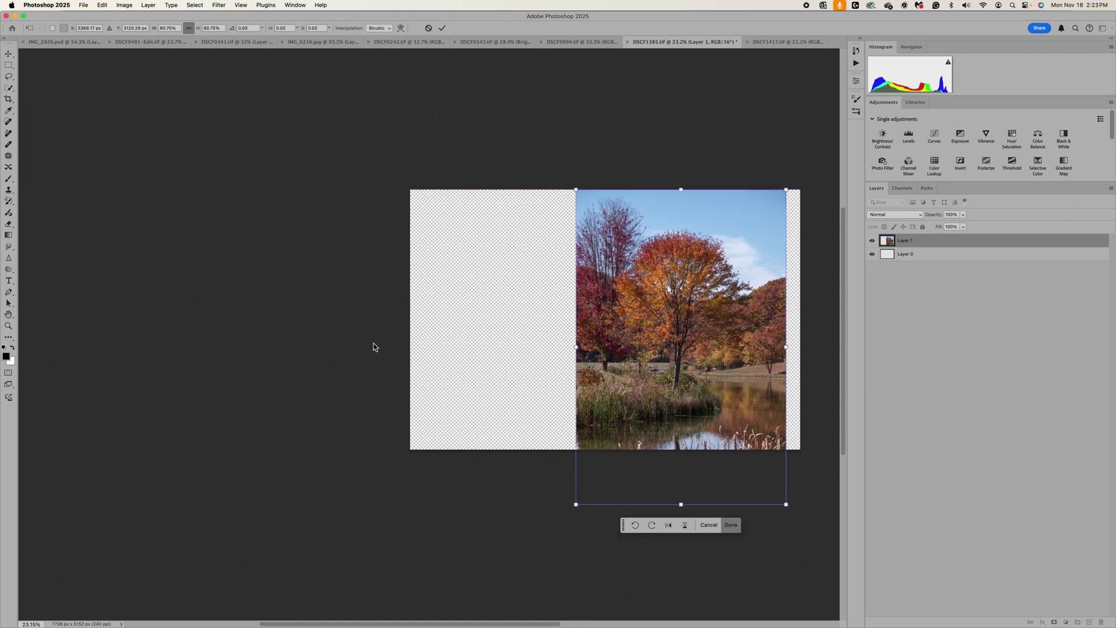
{"action": "left_click", "coordinate": [374, 478]}
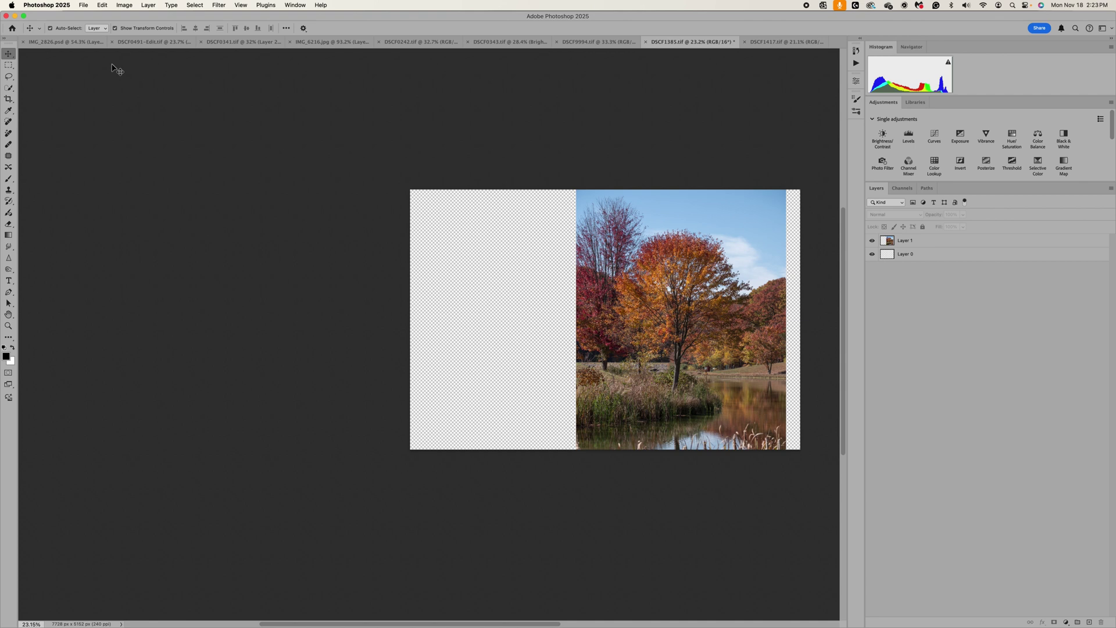
Move the lake photo layer, Layer 0, further right on the canvas.
{"action": "left_click", "coordinate": [89, 251]}
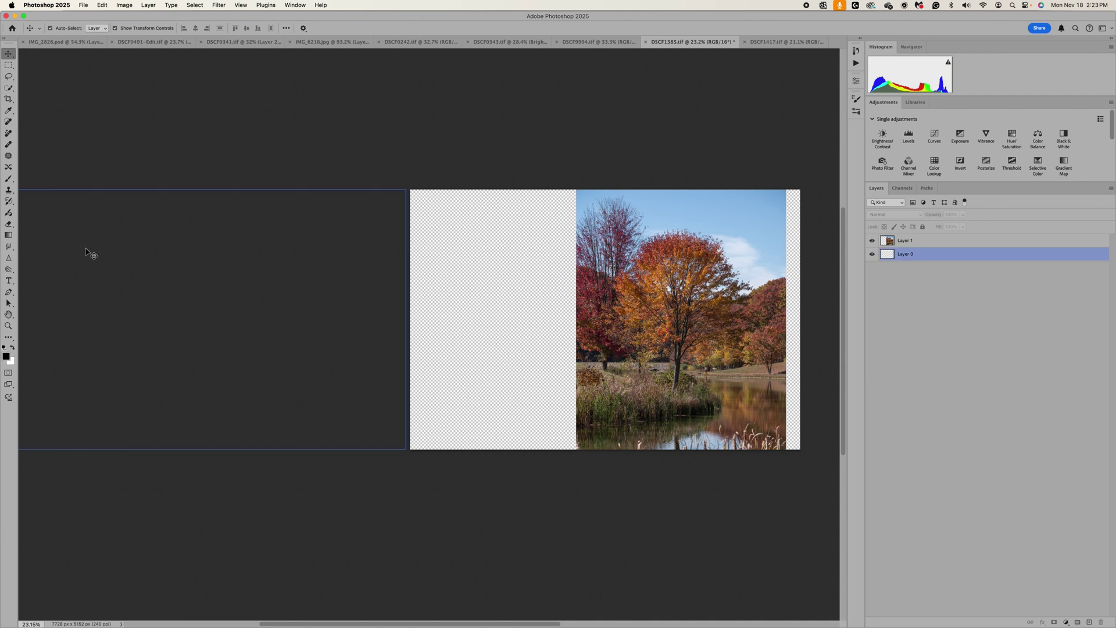
{"action": "left_click_drag", "start_coordinate": [304, 321], "coordinate": [418, 319]}
{"action": "left_click", "coordinate": [311, 494]}
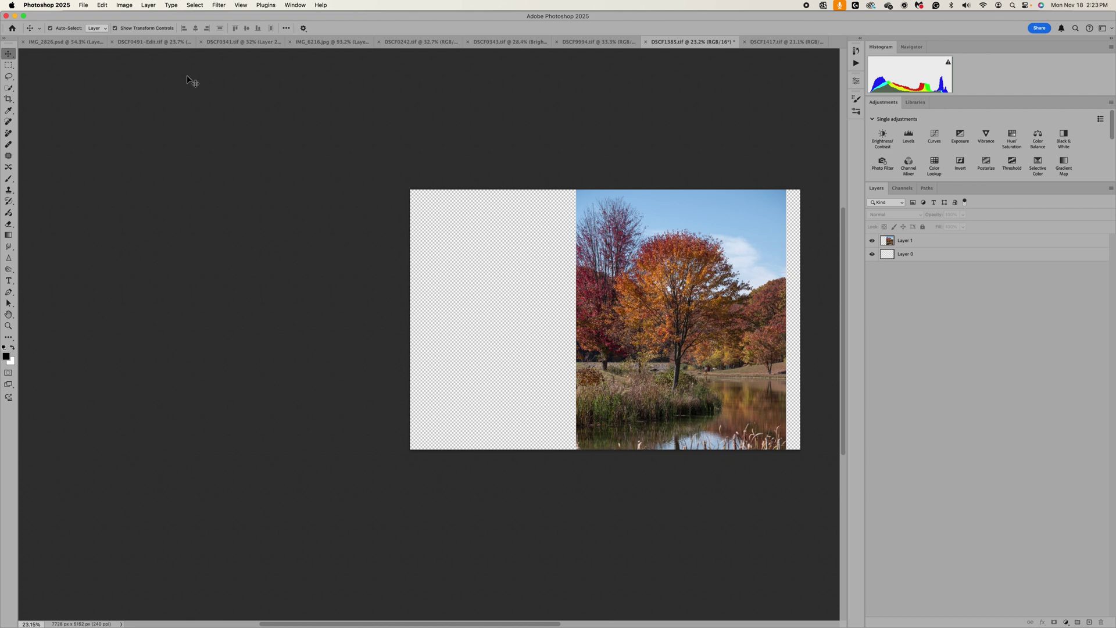
Enlarge the canvas with Reveal All and zoom out to see all of it.
{"action": "left_click", "coordinate": [124, 6]}
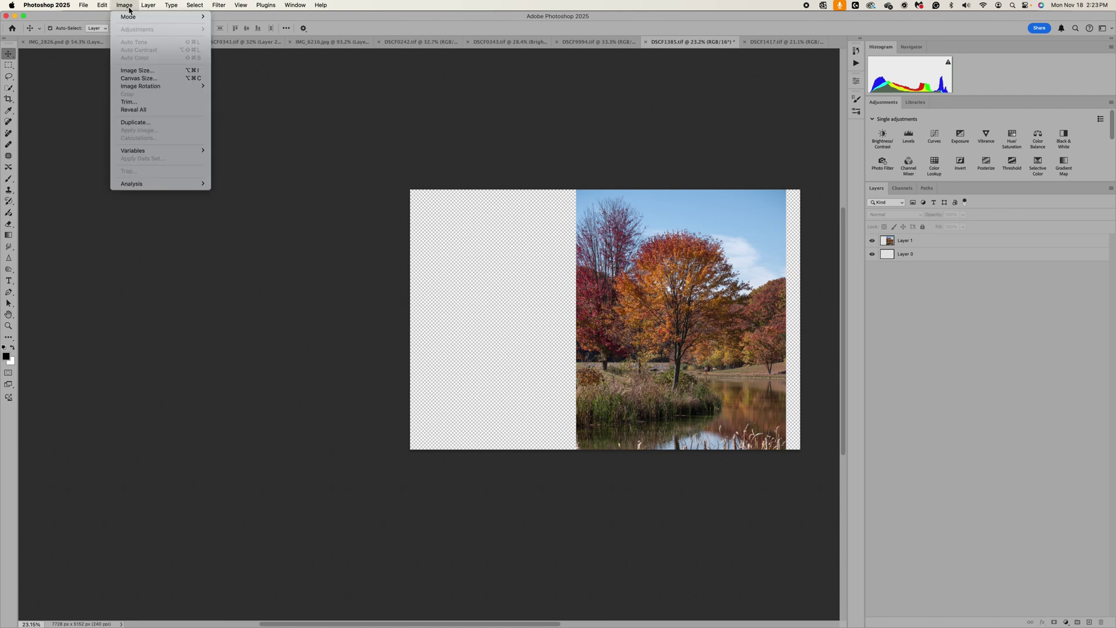
{"action": "left_click", "coordinate": [146, 110]}
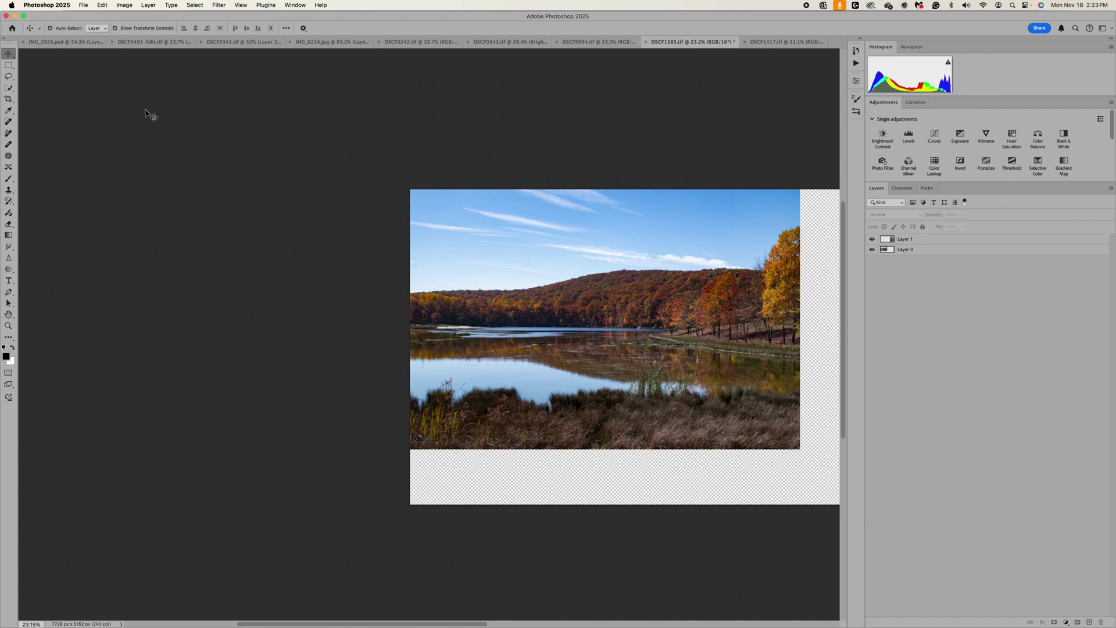
{"action": "key", "text": "super+minus"}
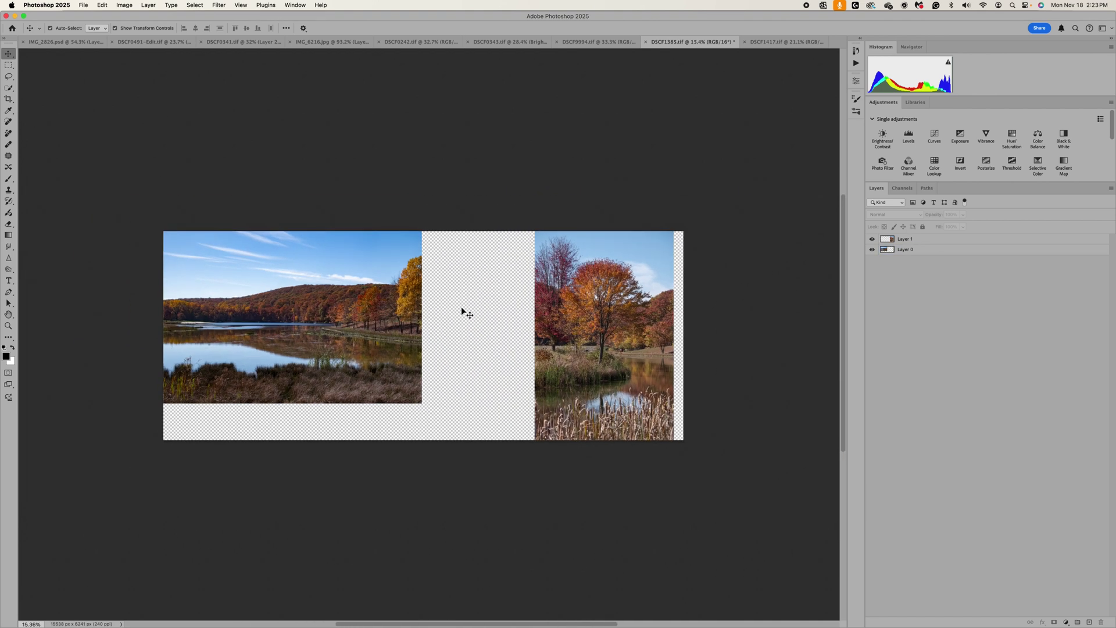
Swap the photos: tree photo to the canvas's left side, lake photo into the right half.
{"action": "left_click", "coordinate": [349, 320]}
{"action": "left_click_drag", "start_coordinate": [346, 320], "coordinate": [750, 352]}
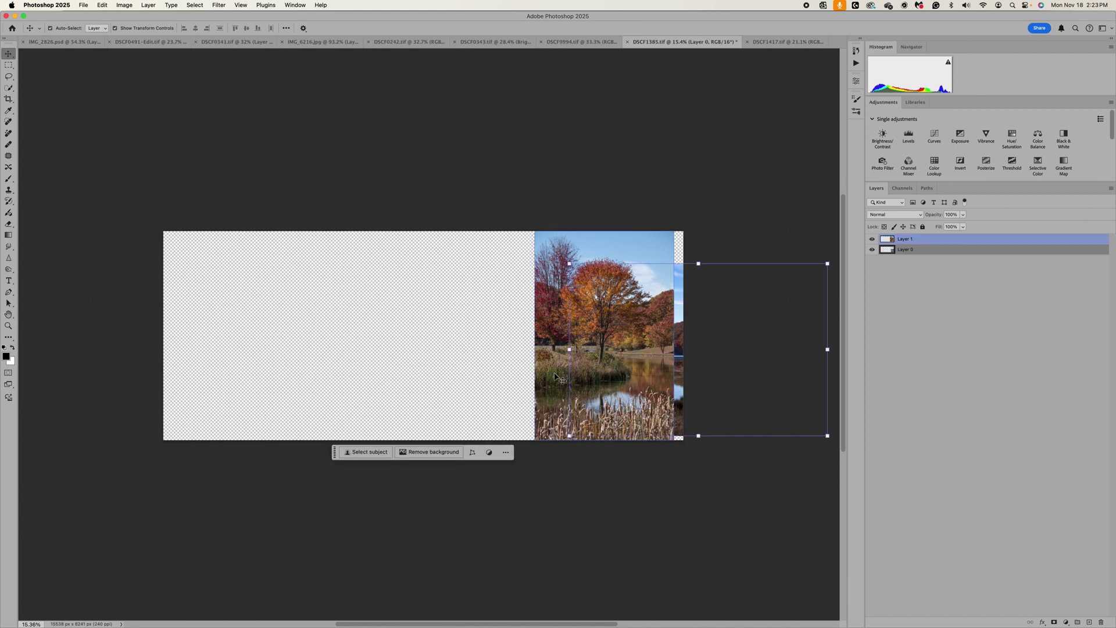
{"action": "left_click_drag", "start_coordinate": [557, 375], "coordinate": [208, 371]}
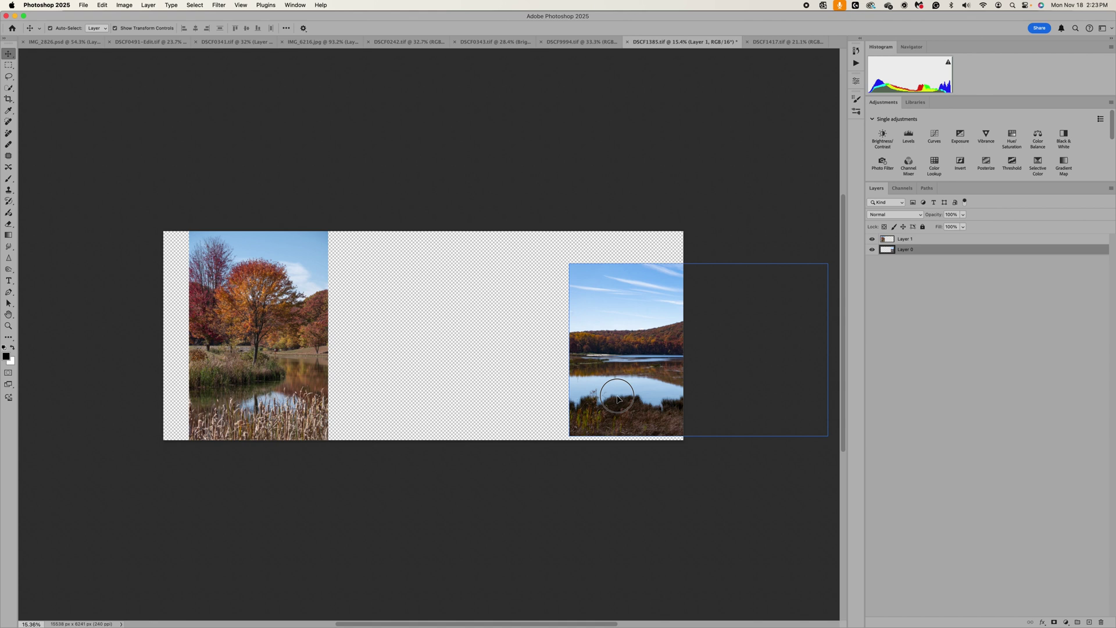
{"action": "left_click_drag", "start_coordinate": [618, 398], "coordinate": [459, 381]}
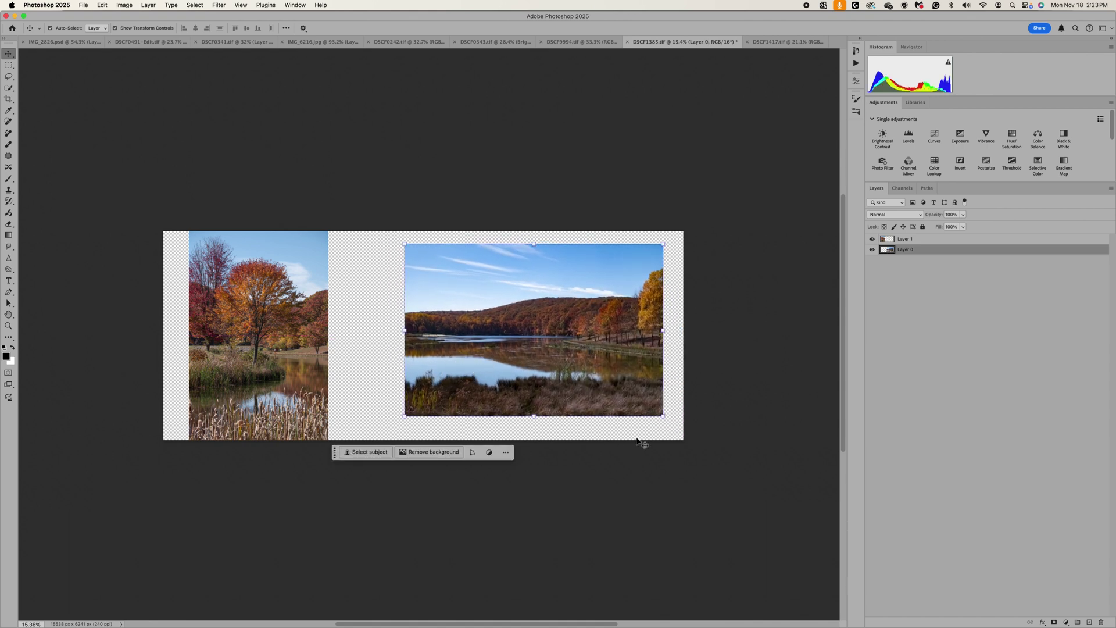
Scale the lake photo to about 111.6%, flush with the top and right edges, then nudge the tree photo right.
{"action": "key", "text": "super+t"}
{"action": "left_click_drag", "start_coordinate": [664, 417], "coordinate": [686, 432]}
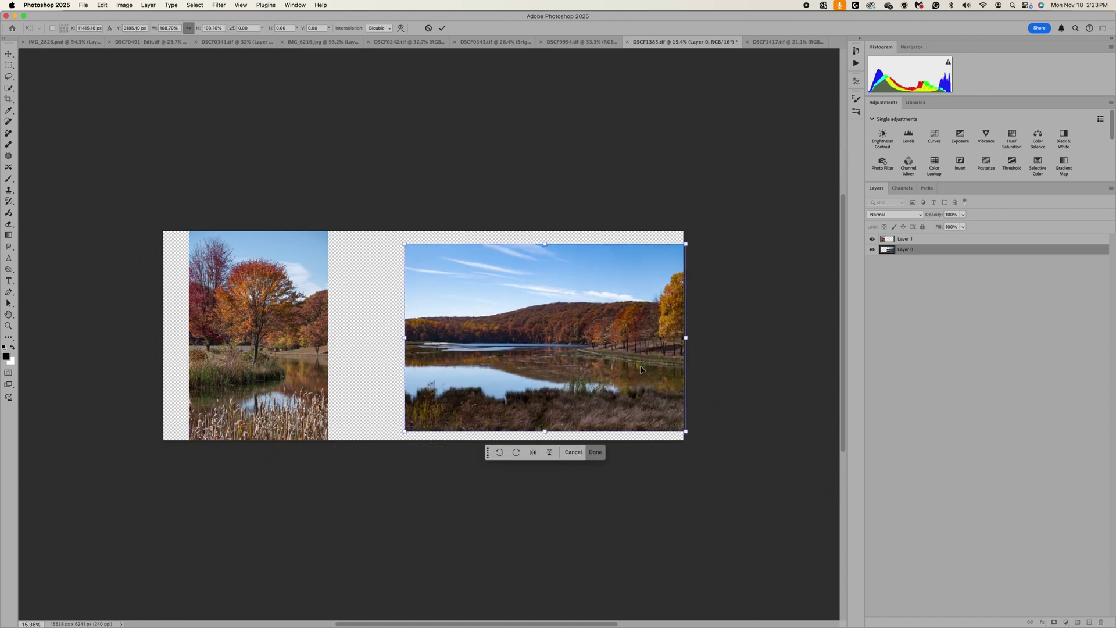
{"action": "left_click_drag", "start_coordinate": [640, 368], "coordinate": [632, 368]}
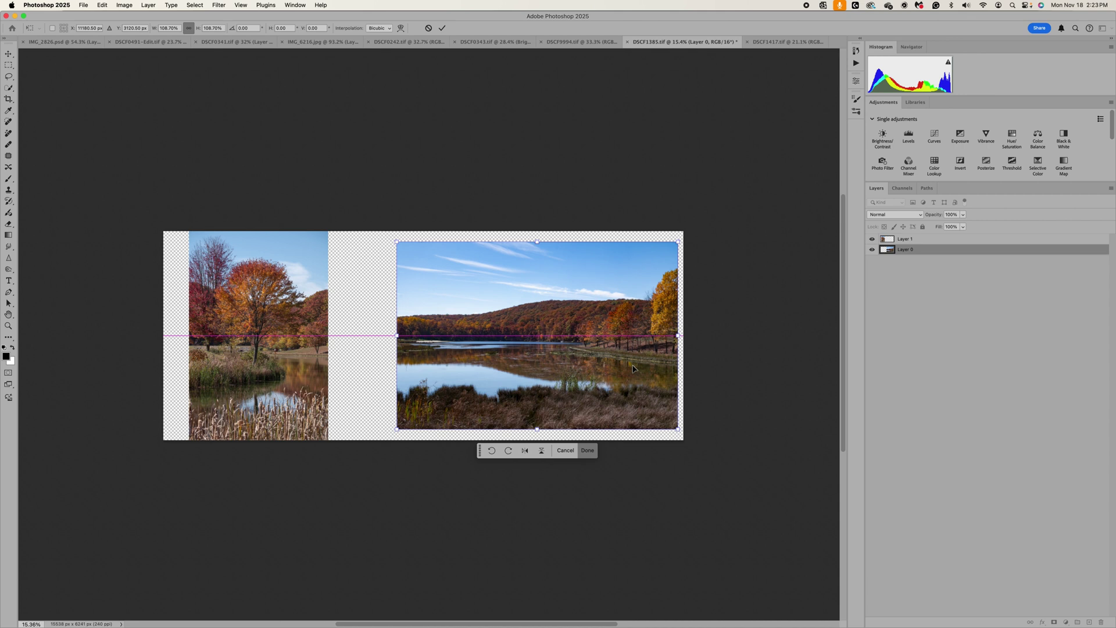
{"action": "key", "text": "super+equal"}
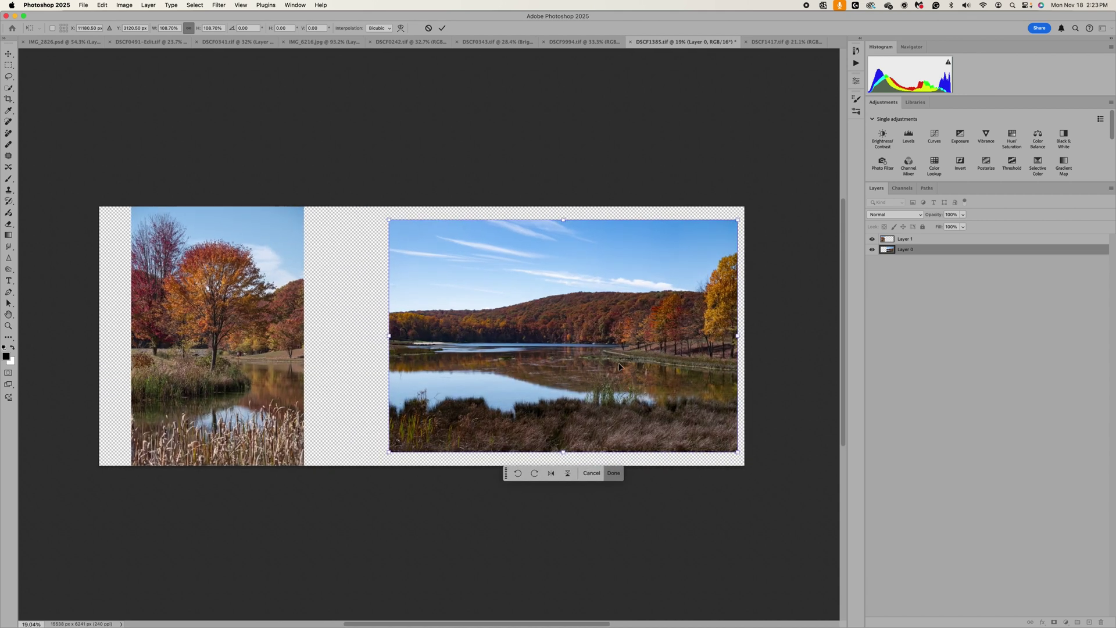
{"action": "left_click_drag", "start_coordinate": [620, 367], "coordinate": [626, 353]}
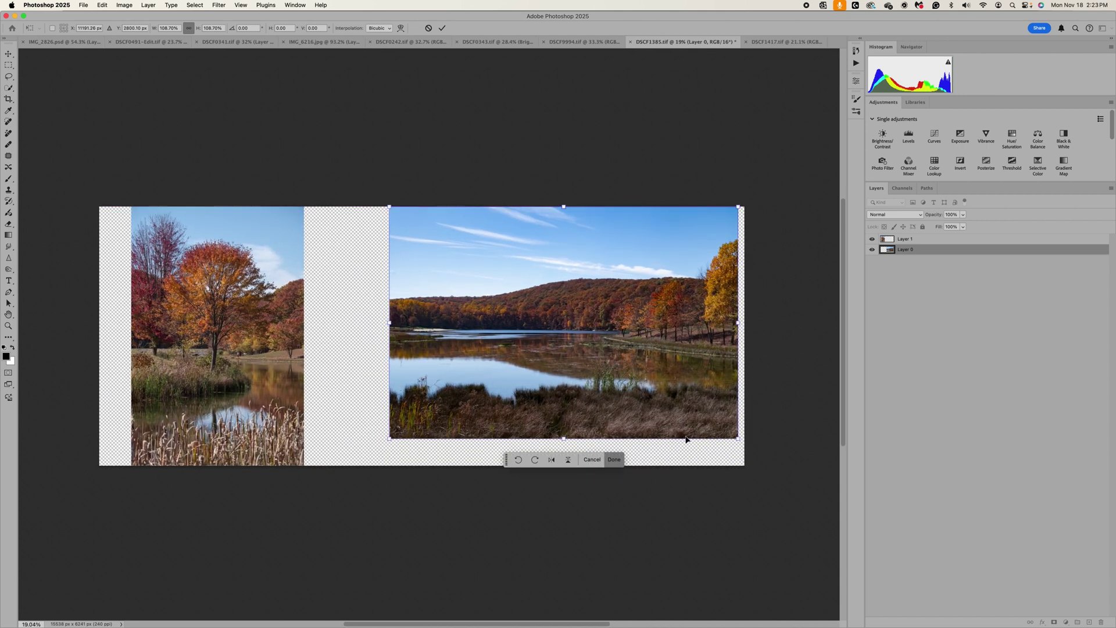
{"action": "left_click_drag", "start_coordinate": [738, 440], "coordinate": [741, 456]}
{"action": "left_click_drag", "start_coordinate": [673, 357], "coordinate": [649, 356]}
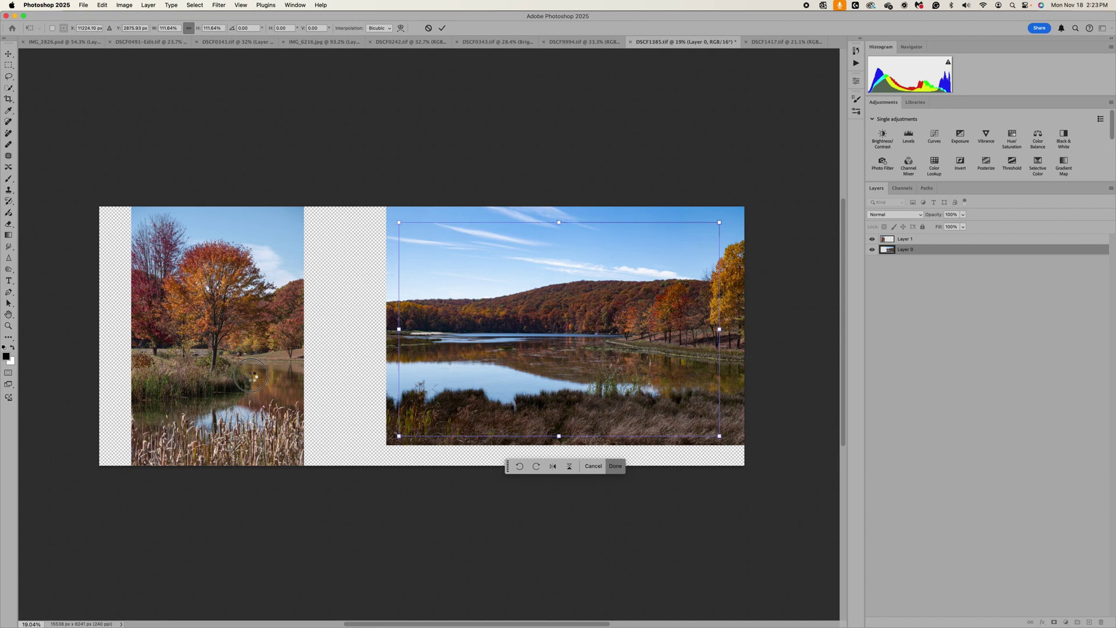
{"action": "key", "text": "Return"}
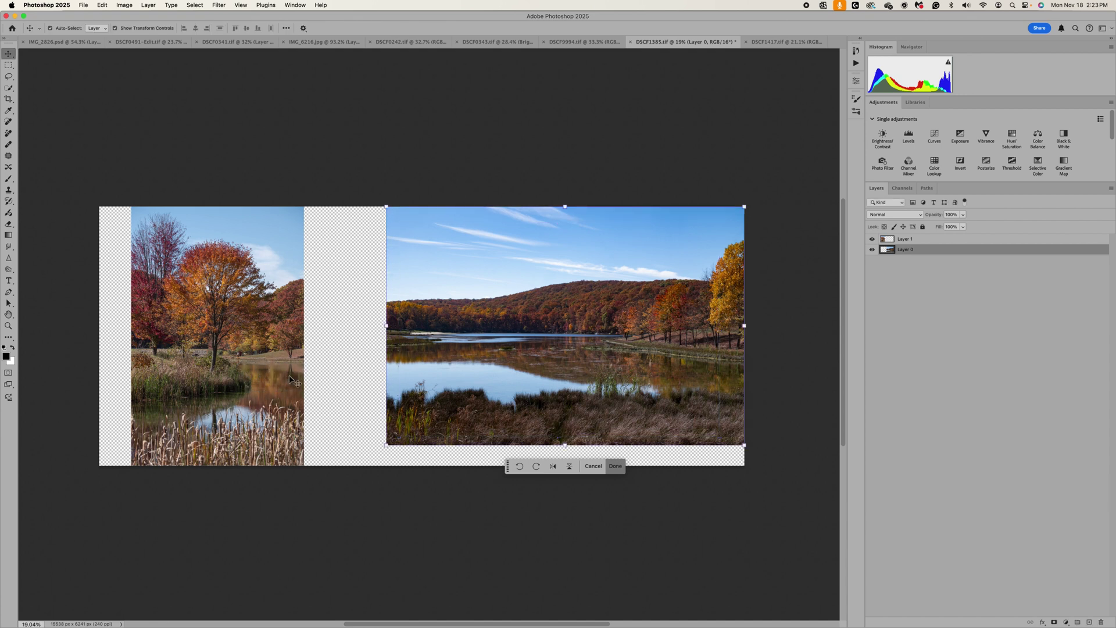
{"action": "left_click_drag", "start_coordinate": [290, 380], "coordinate": [301, 380]}
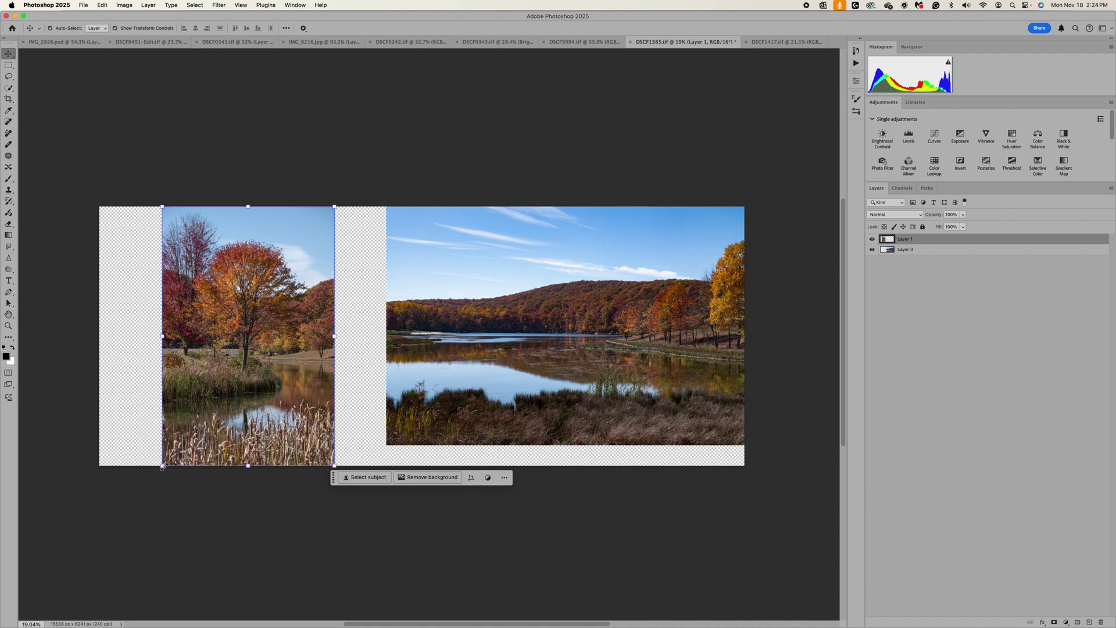
Resize the tree photo to about 89% and move it closer to the lake photo, top flush with the canvas.
{"action": "left_click_drag", "start_coordinate": [162, 466], "coordinate": [177, 444]}
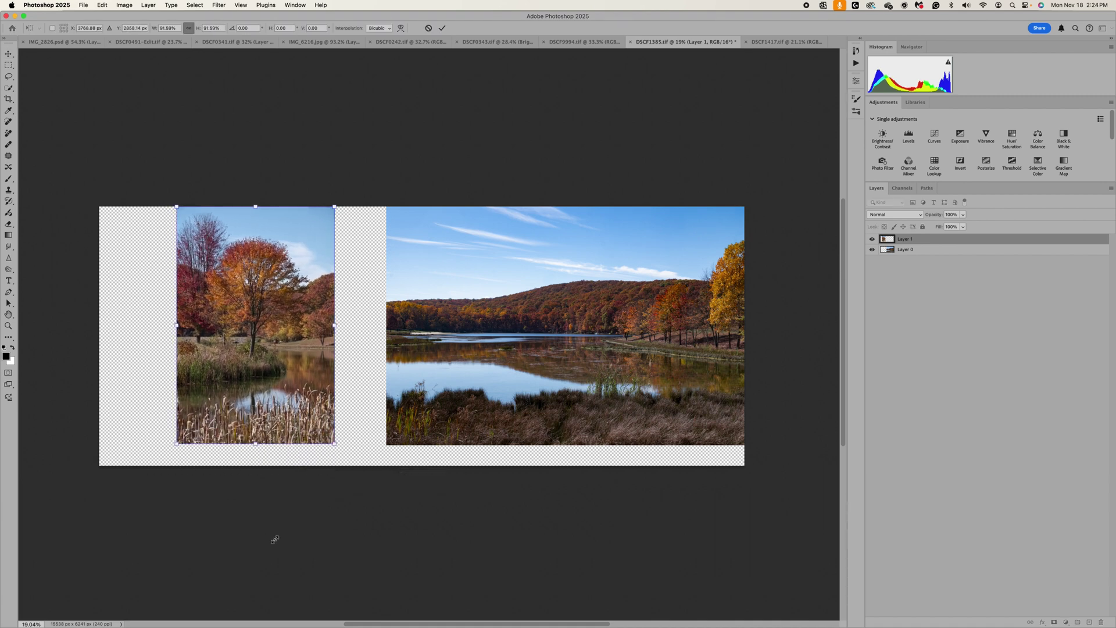
{"action": "scroll", "coordinate": [275, 547], "scroll_direction": "up", "scroll_amount": 2}
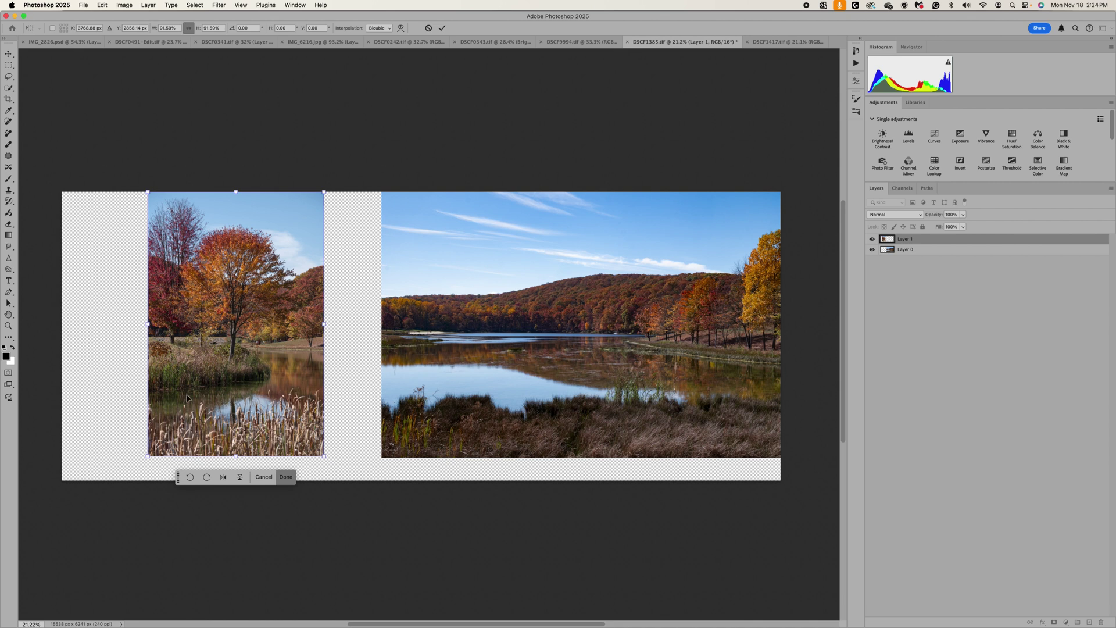
{"action": "left_click_drag", "start_coordinate": [147, 459], "coordinate": [166, 447]}
{"action": "mouse_move", "coordinate": [225, 399]}
{"action": "left_mouse_down"}
{"action": "mouse_move", "coordinate": [224, 411]}
{"action": "mouse_move", "coordinate": [226, 398]}
{"action": "left_mouse_up"}
{"action": "left_click_drag", "start_coordinate": [327, 442], "coordinate": [332, 448]}
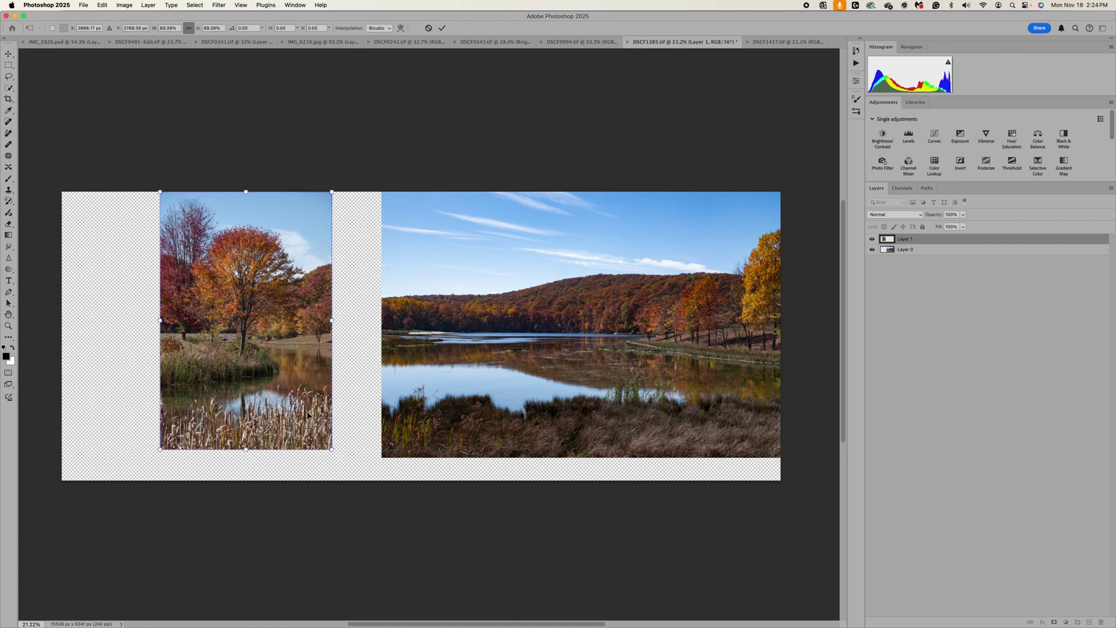
{"action": "left_click_drag", "start_coordinate": [307, 410], "coordinate": [307, 413]}
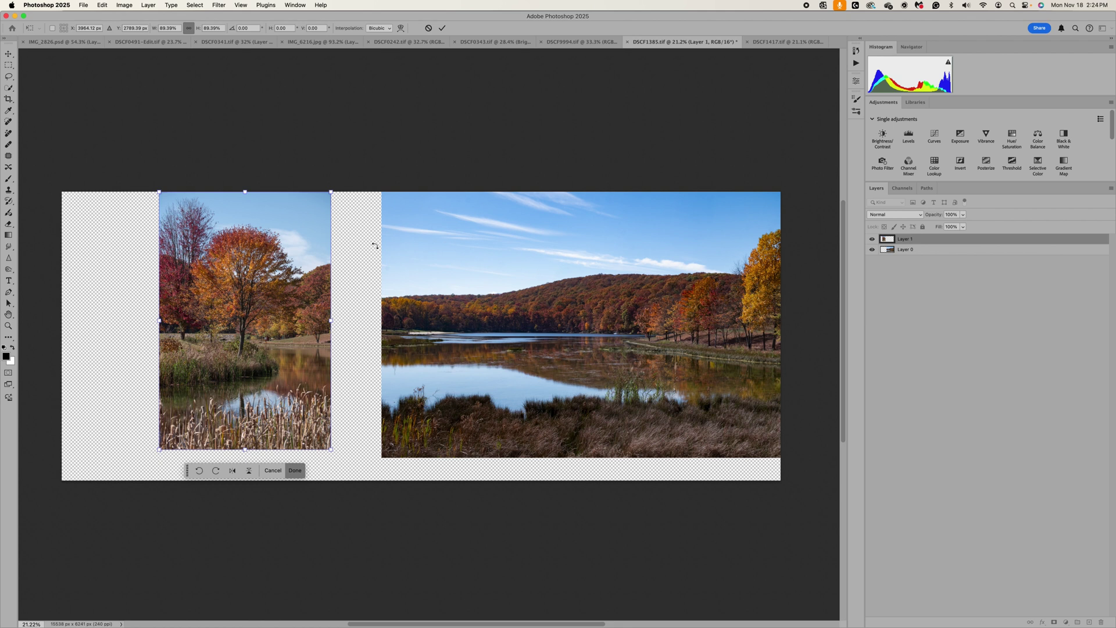
{"action": "mouse_move", "coordinate": [287, 364]}
{"action": "left_mouse_down"}
{"action": "mouse_move", "coordinate": [313, 371]}
{"action": "mouse_move", "coordinate": [295, 369]}
{"action": "left_mouse_up"}
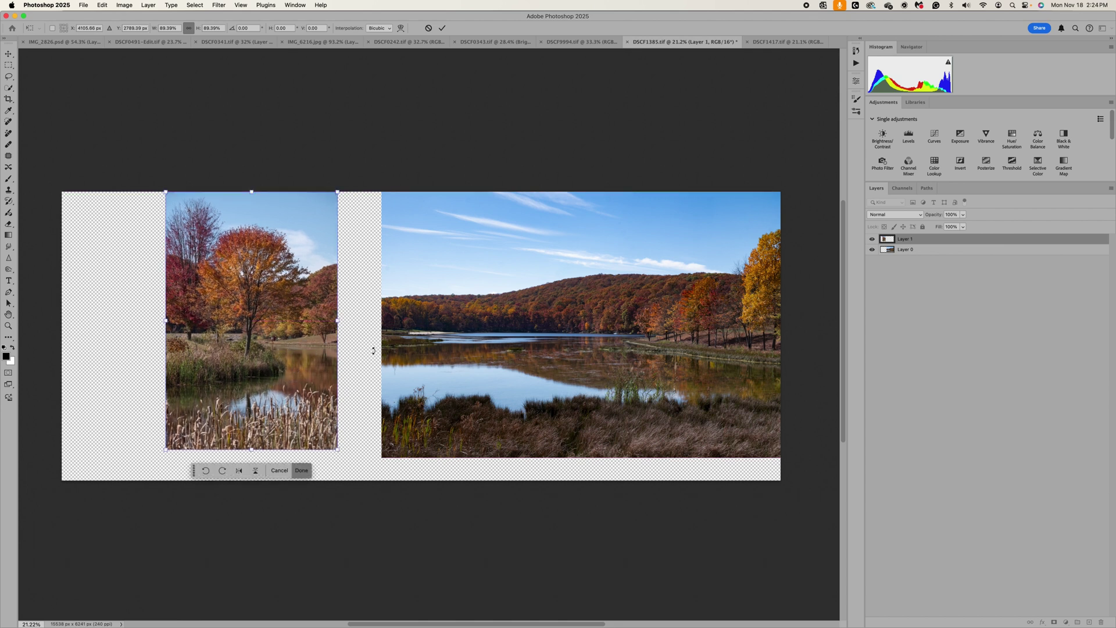
Commit the tree photo's transform, select the gap between the photos, and run Generative Fill on it.
{"action": "left_click", "coordinate": [359, 548]}
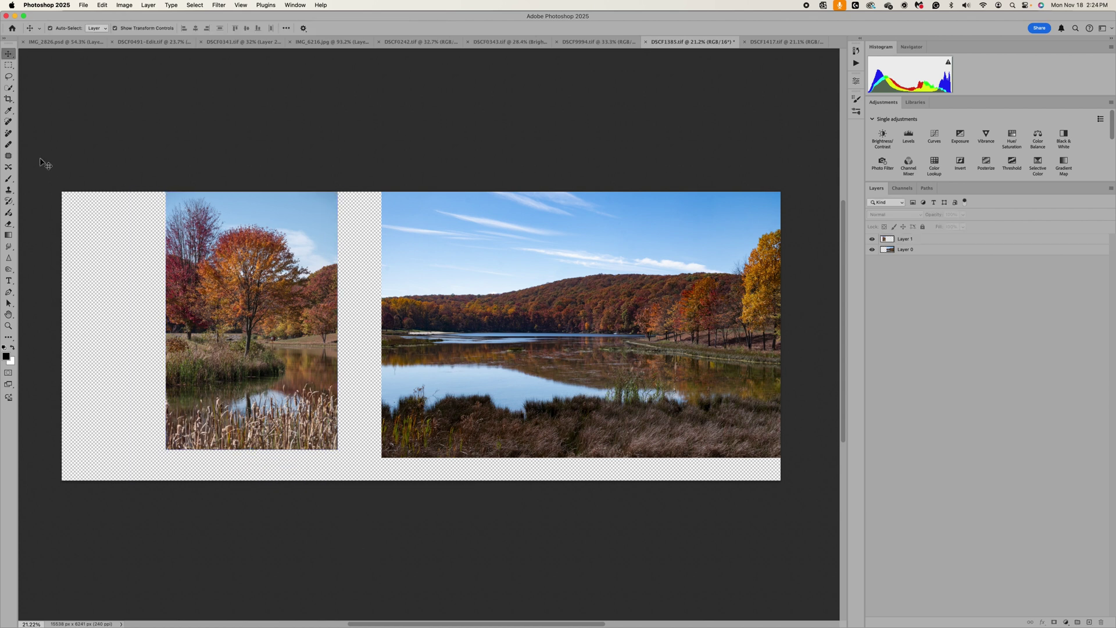
{"action": "left_click", "coordinate": [9, 65]}
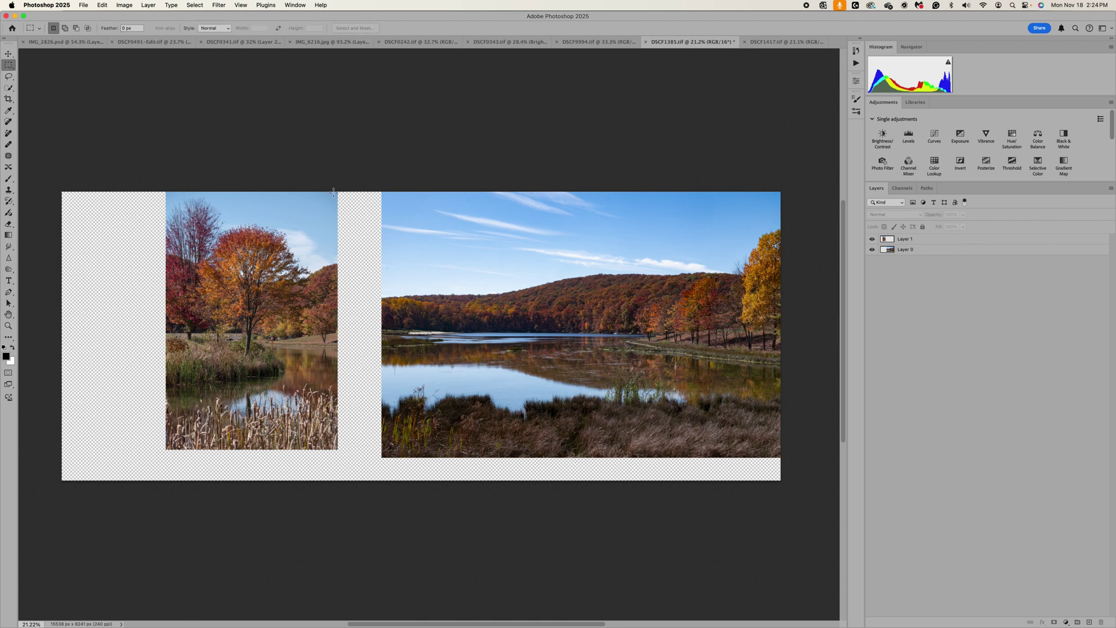
{"action": "left_click_drag", "start_coordinate": [336, 193], "coordinate": [385, 460]}
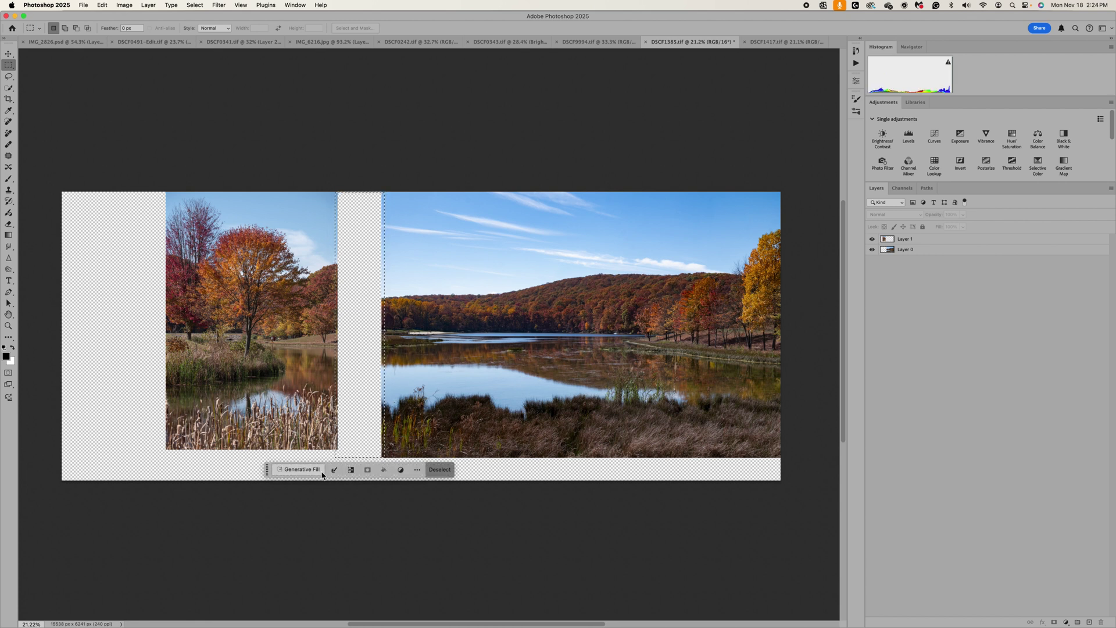
{"action": "left_click", "coordinate": [318, 471]}
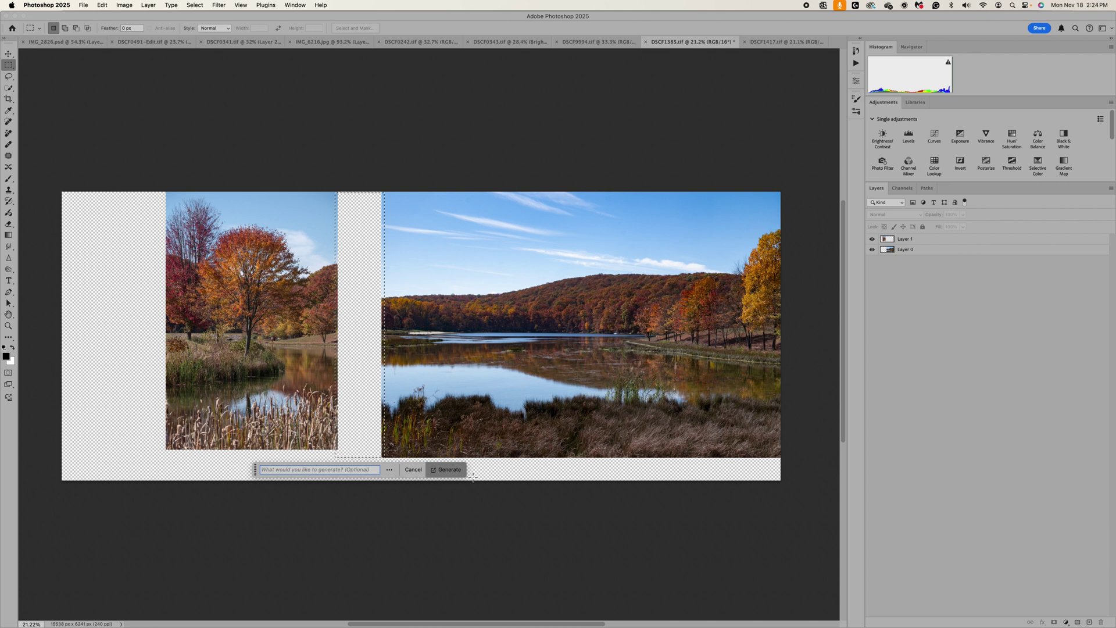
{"action": "left_click", "coordinate": [454, 471]}
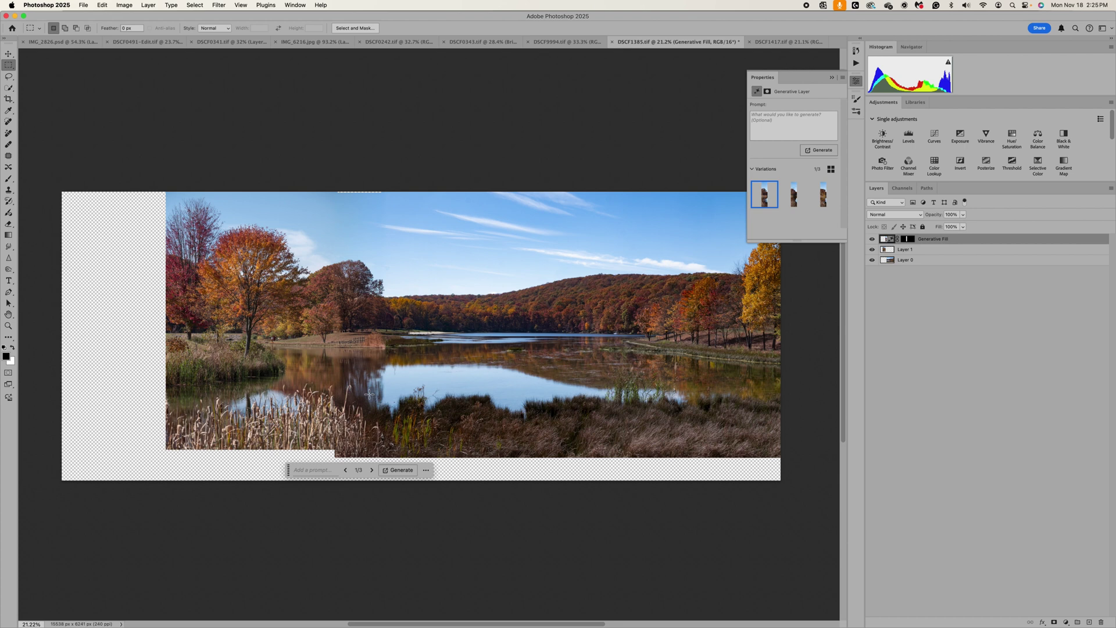
Preview the generated variations and delete the third and first ones.
{"action": "mouse_move", "coordinate": [794, 197]}
{"action": "left_click", "coordinate": [794, 198]}
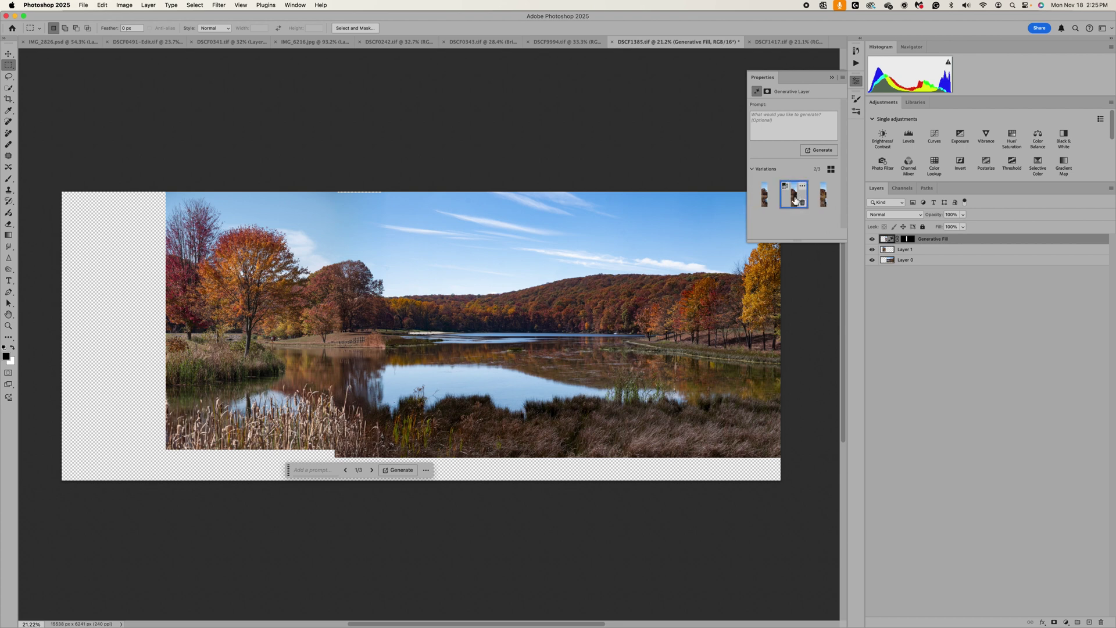
{"action": "scroll", "coordinate": [424, 331], "scroll_direction": "up", "scroll_amount": 2}
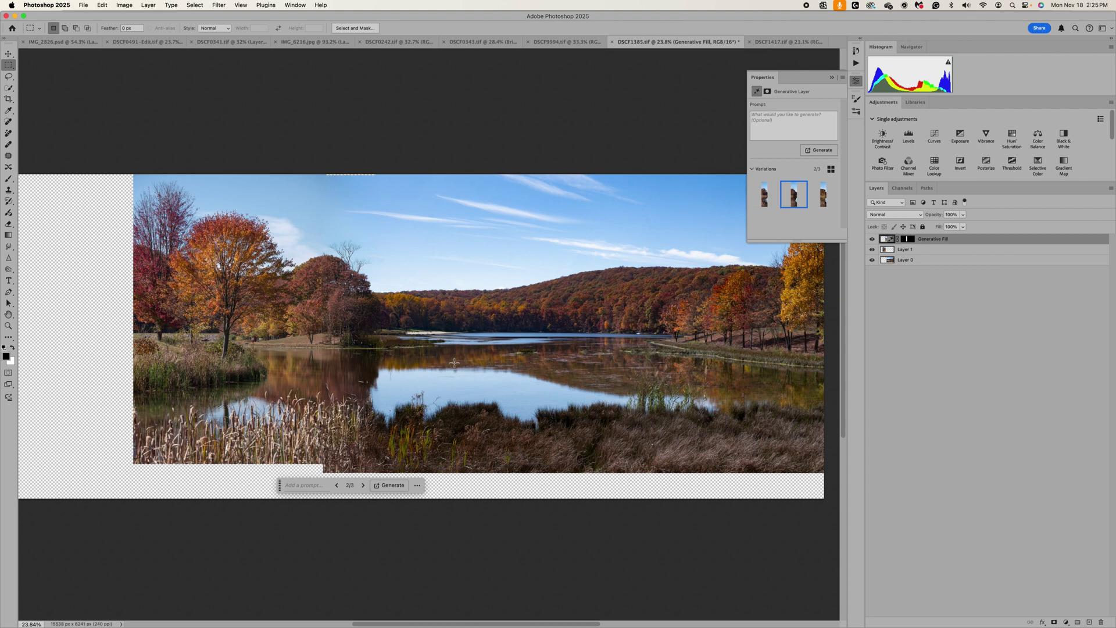
{"action": "mouse_move", "coordinate": [827, 200]}
{"action": "left_click", "coordinate": [826, 200]}
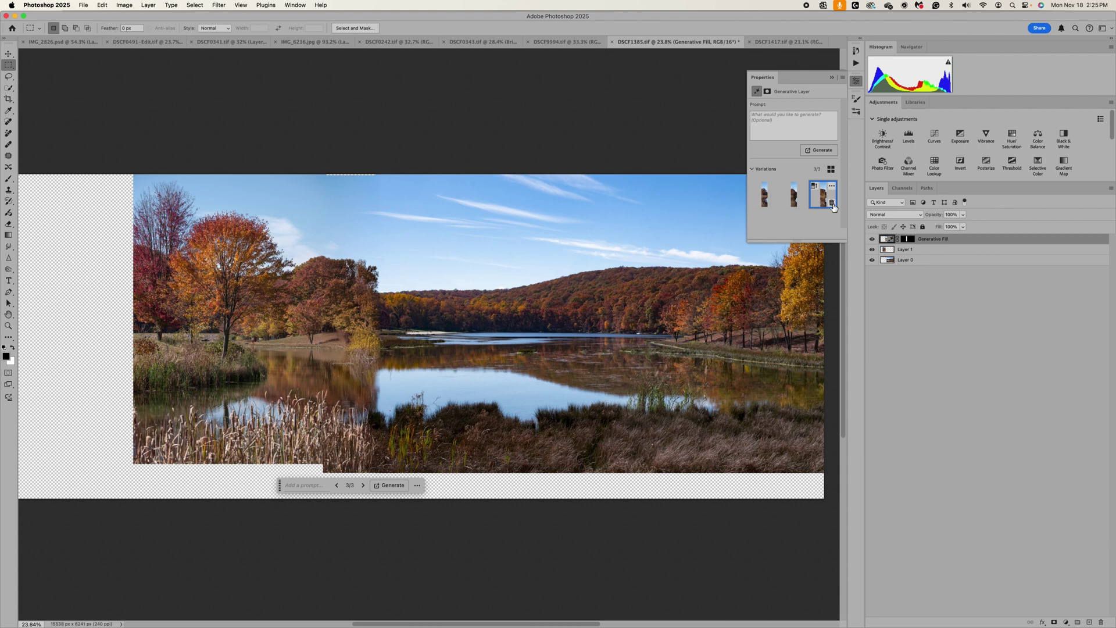
{"action": "left_click", "coordinate": [832, 204]}
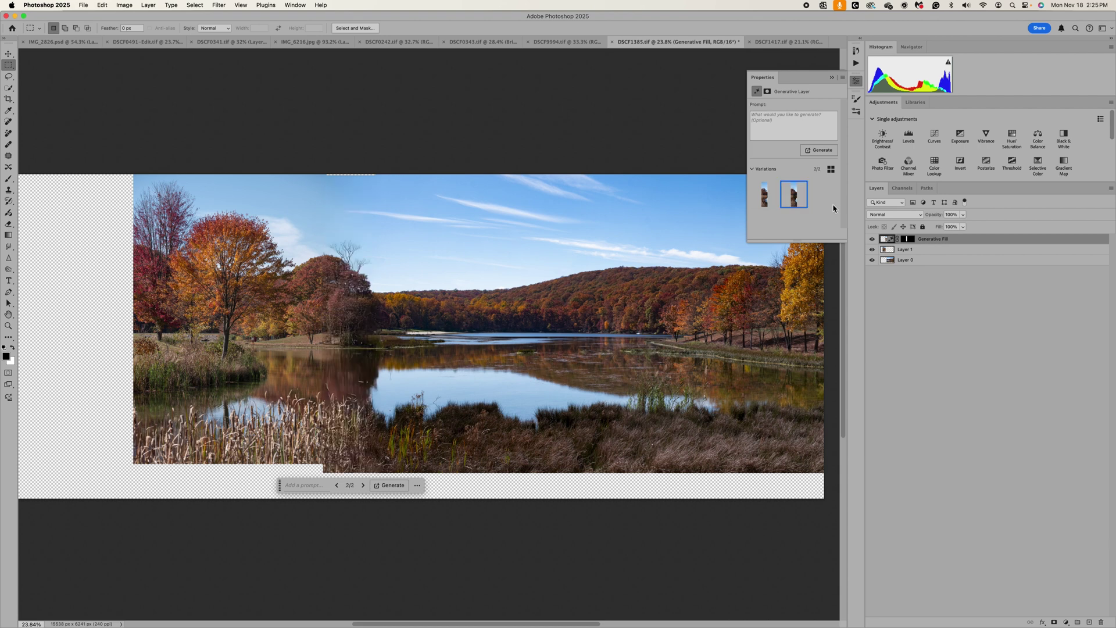
{"action": "left_click", "coordinate": [764, 200]}
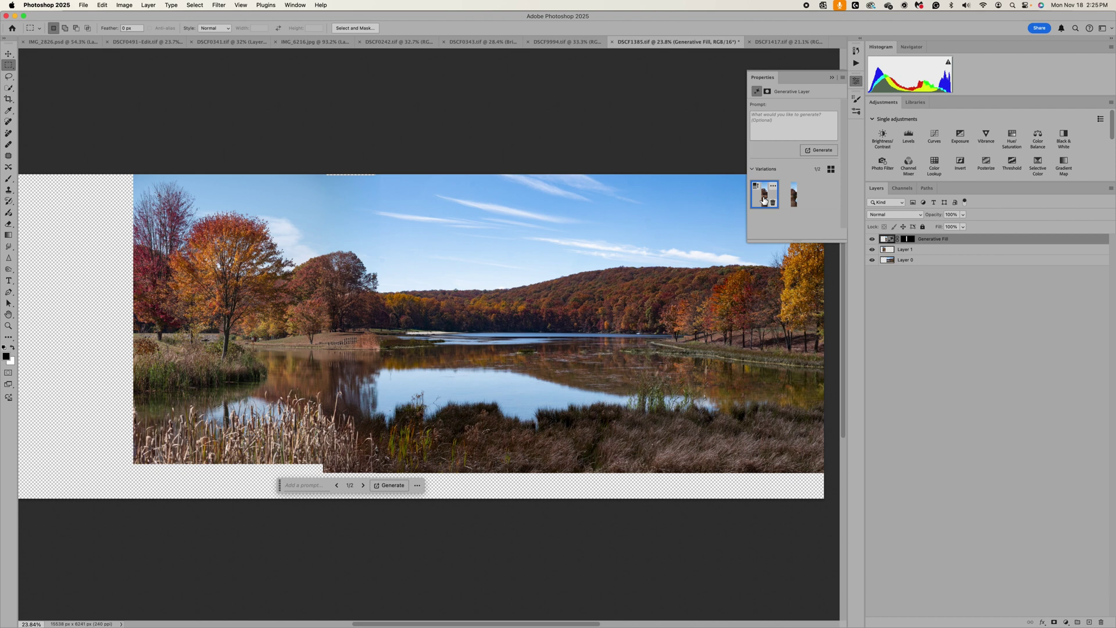
{"action": "left_click", "coordinate": [773, 205]}
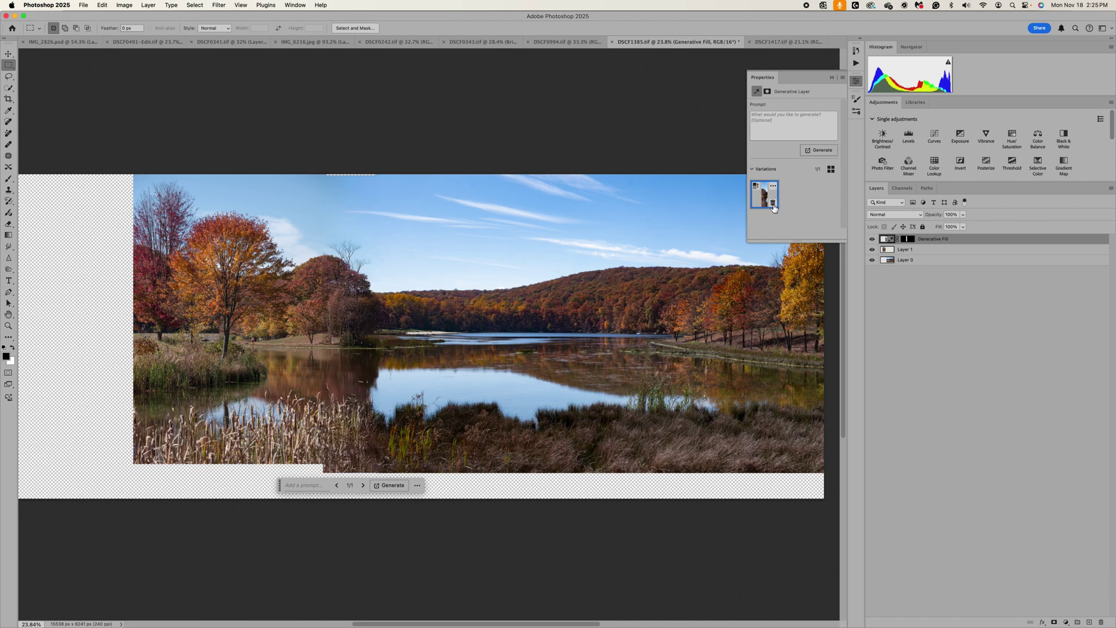
Generate new variations, delete the one with the reed patch, and choose the first, without the bare tree.
{"action": "left_click", "coordinate": [821, 150]}
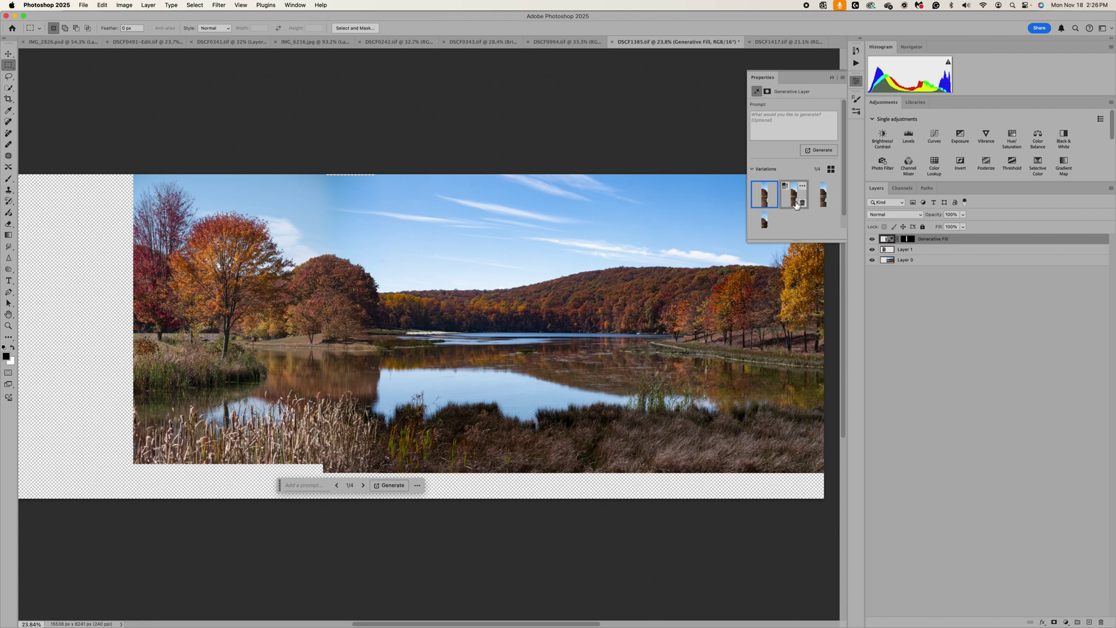
{"action": "left_click", "coordinate": [794, 198]}
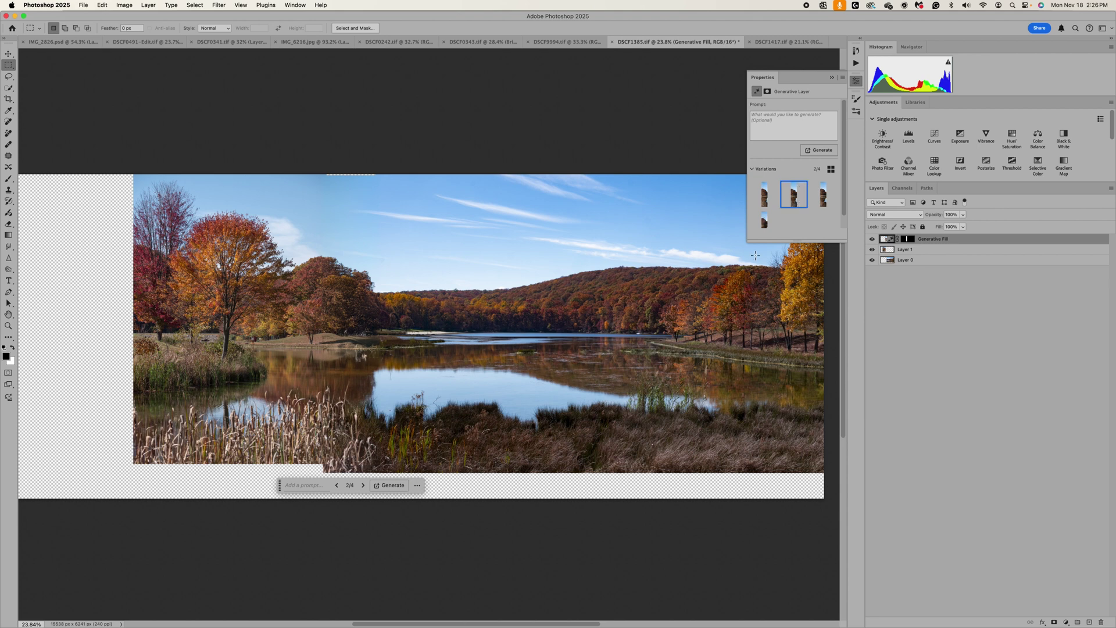
{"action": "left_click", "coordinate": [823, 199]}
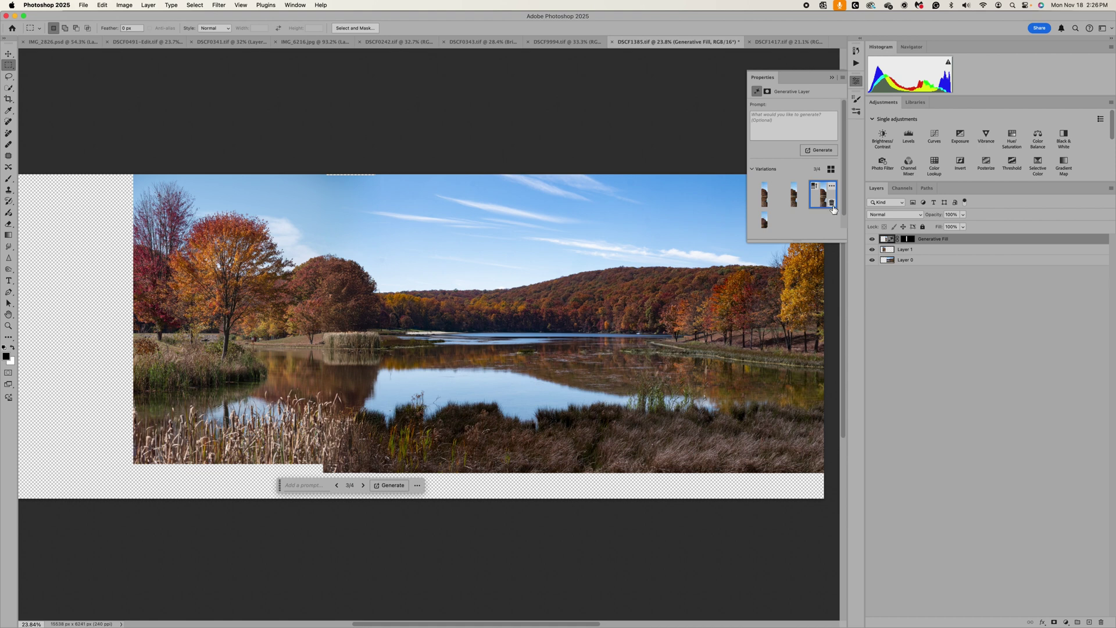
{"action": "left_click", "coordinate": [832, 203]}
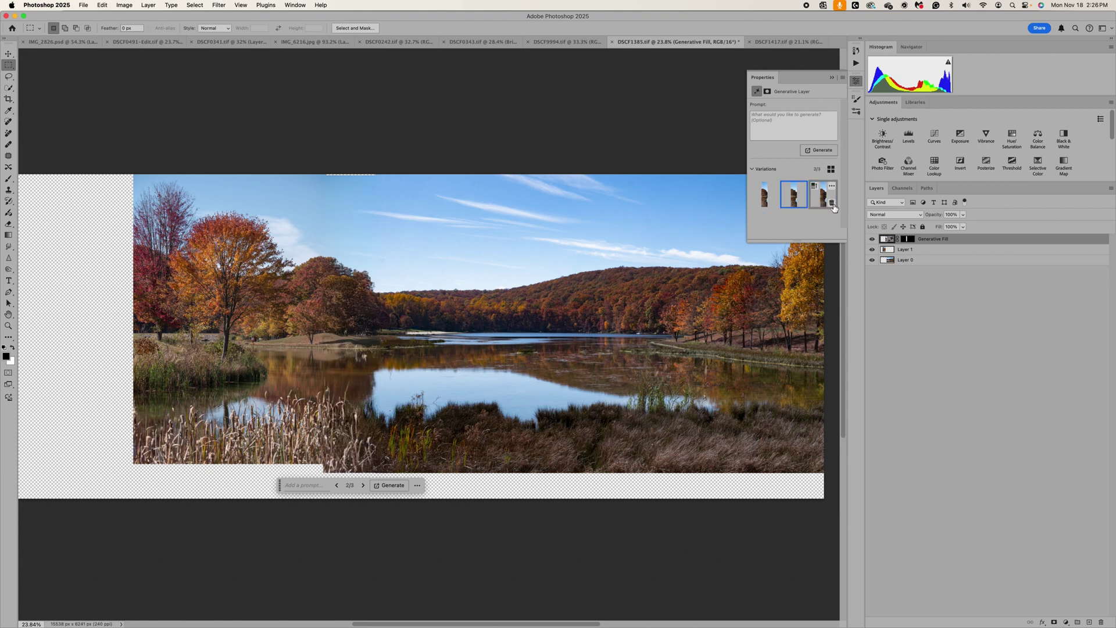
{"action": "left_click", "coordinate": [824, 201]}
{"action": "left_click", "coordinate": [765, 198]}
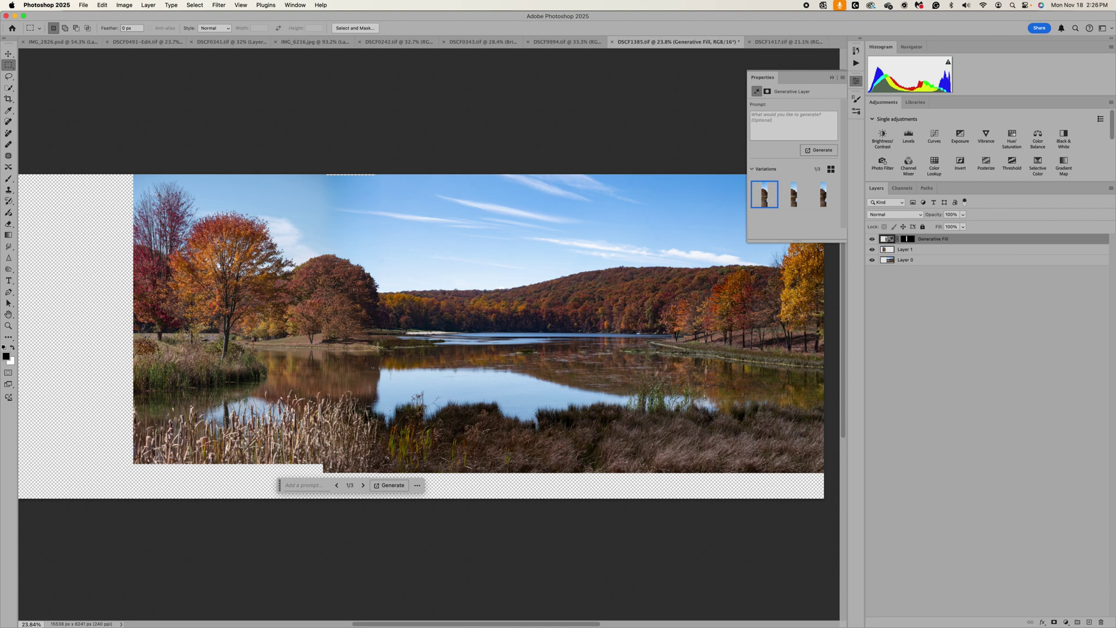
{"action": "scroll", "coordinate": [374, 345], "scroll_direction": "up", "scroll_amount": 5}
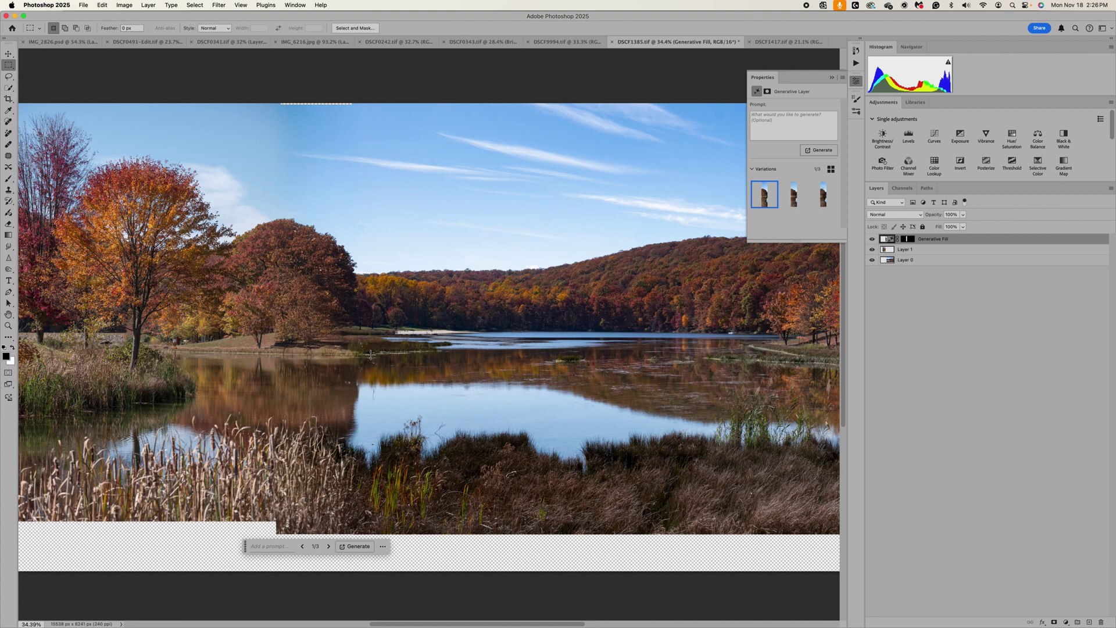
{"action": "scroll", "coordinate": [457, 355], "scroll_direction": "down", "scroll_amount": 3}
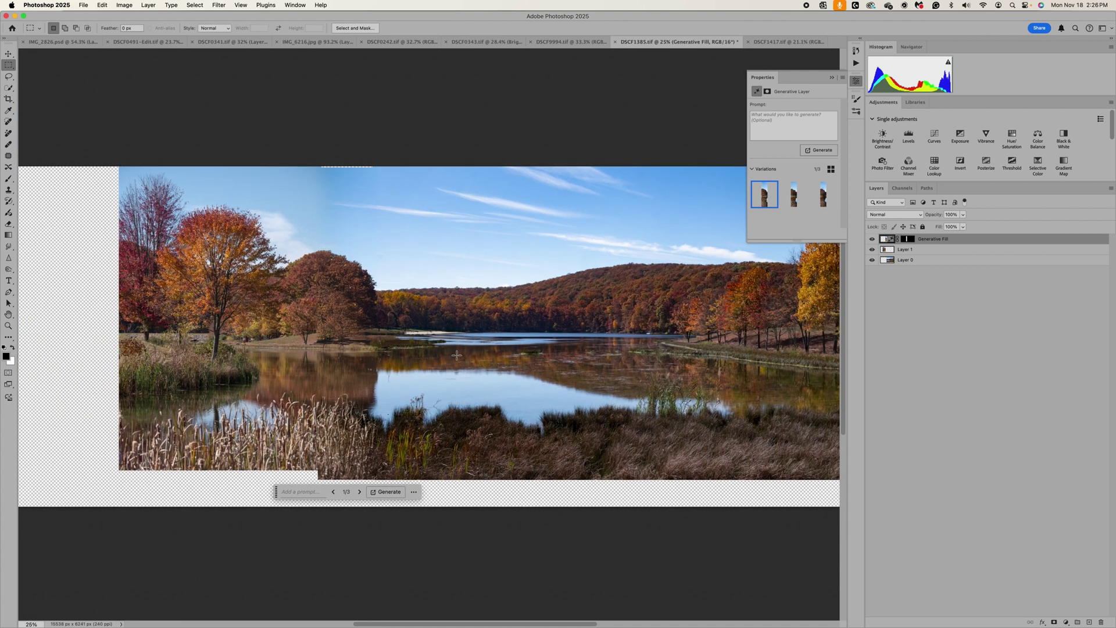
{"action": "scroll", "coordinate": [457, 355], "scroll_direction": "down", "scroll_amount": 1}
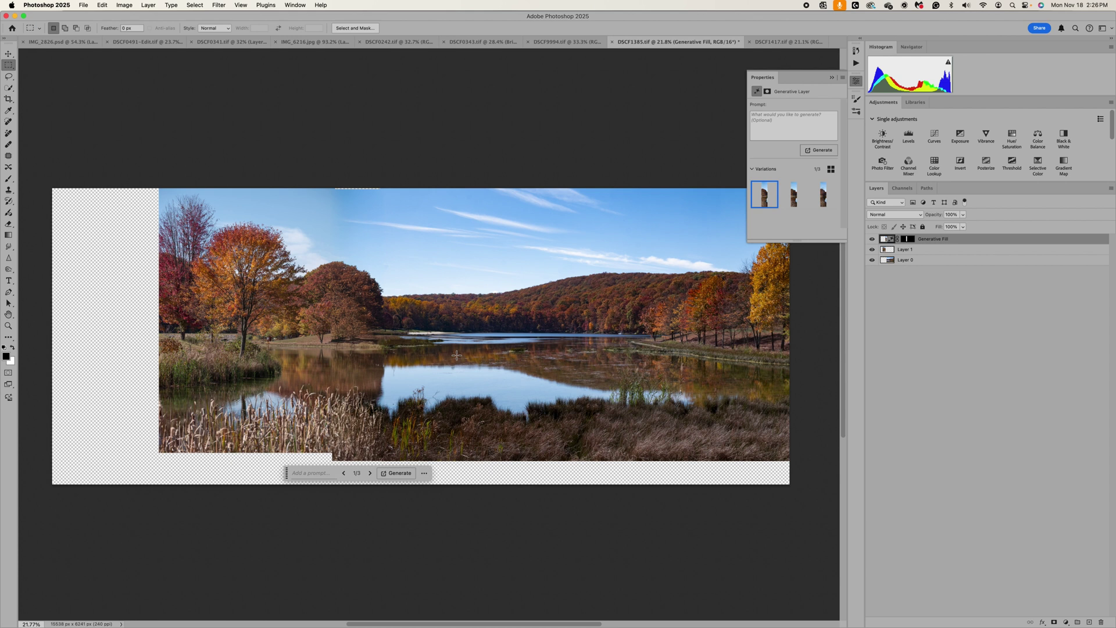
Stamp the visible layers into Layer 2 with Cmd+Opt+Shift+E, then crop off the empty left and bottom strips.
{"action": "left_click", "coordinate": [833, 78]}
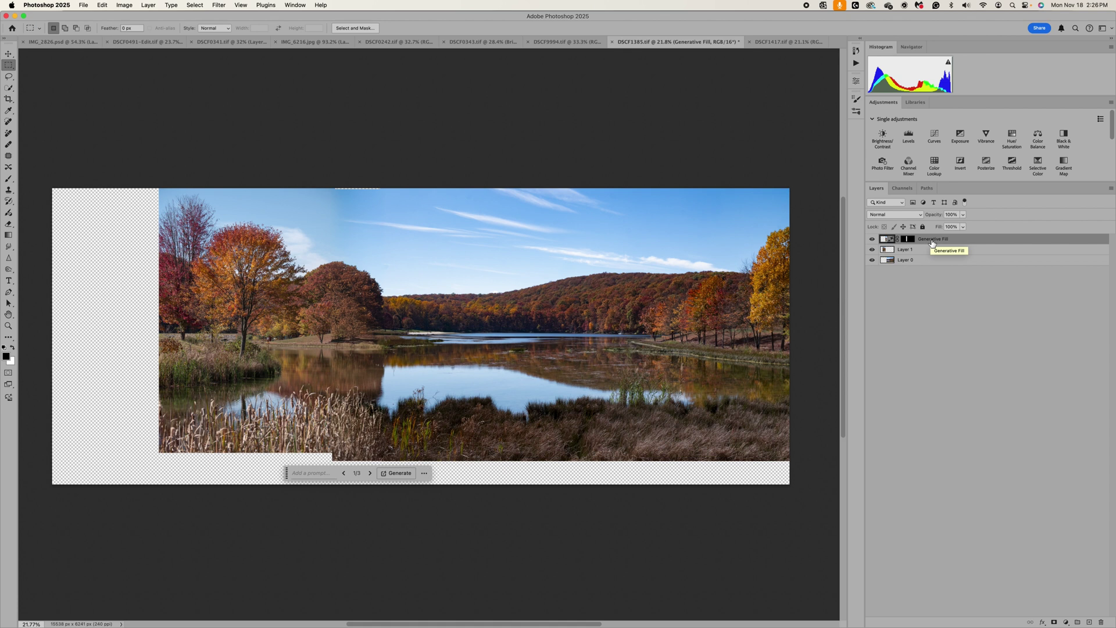
{"action": "key", "text": "super+alt+shift+e"}
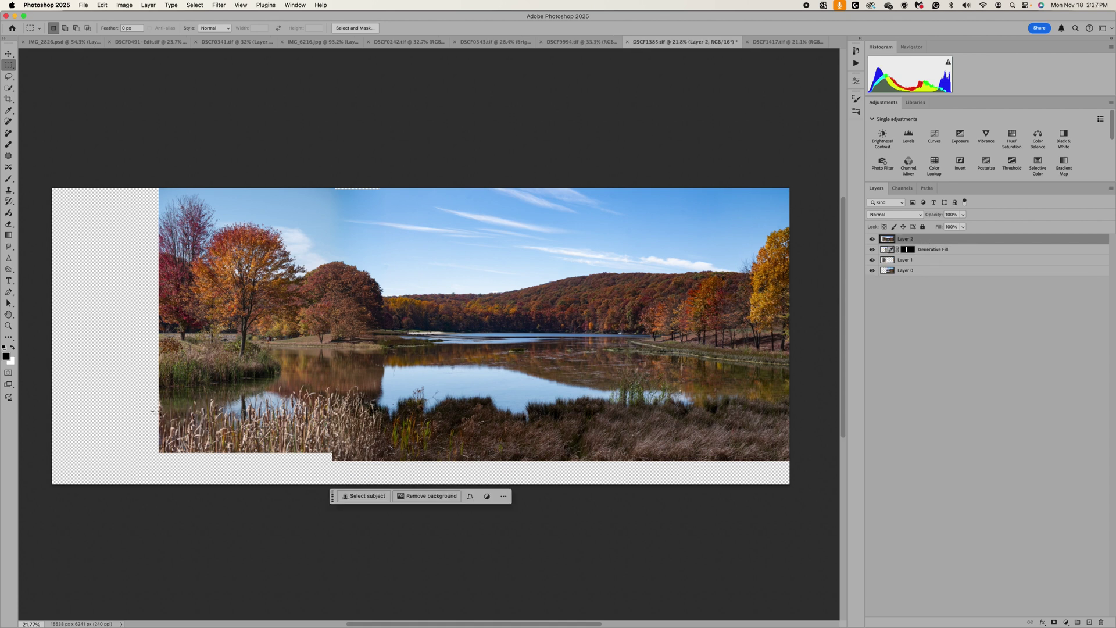
{"action": "left_click", "coordinate": [9, 99]}
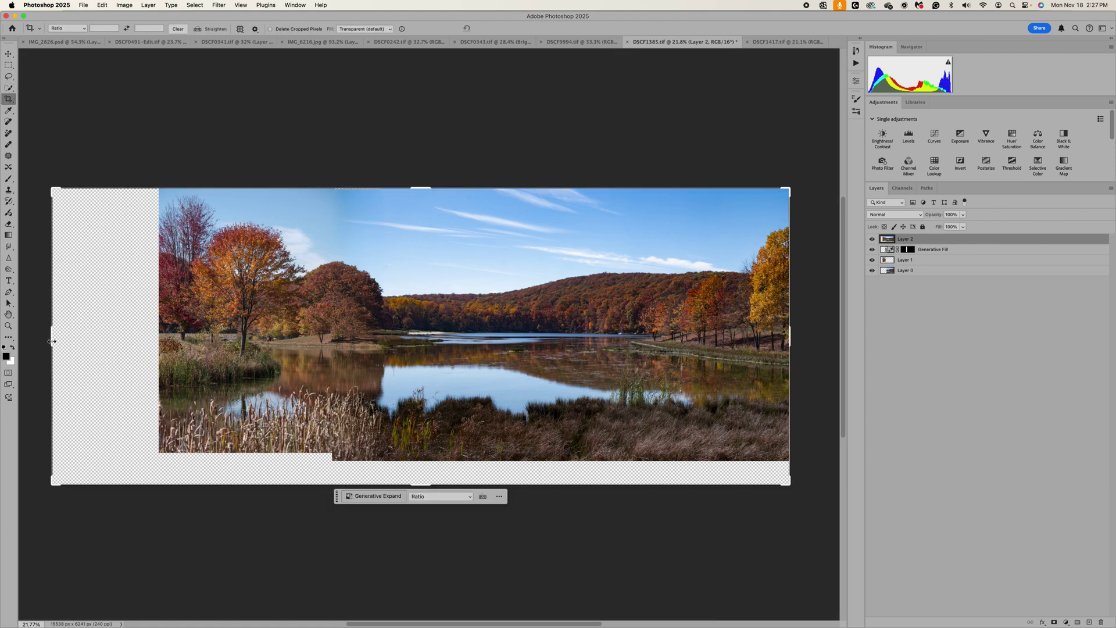
{"action": "left_click_drag", "start_coordinate": [53, 337], "coordinate": [159, 349]}
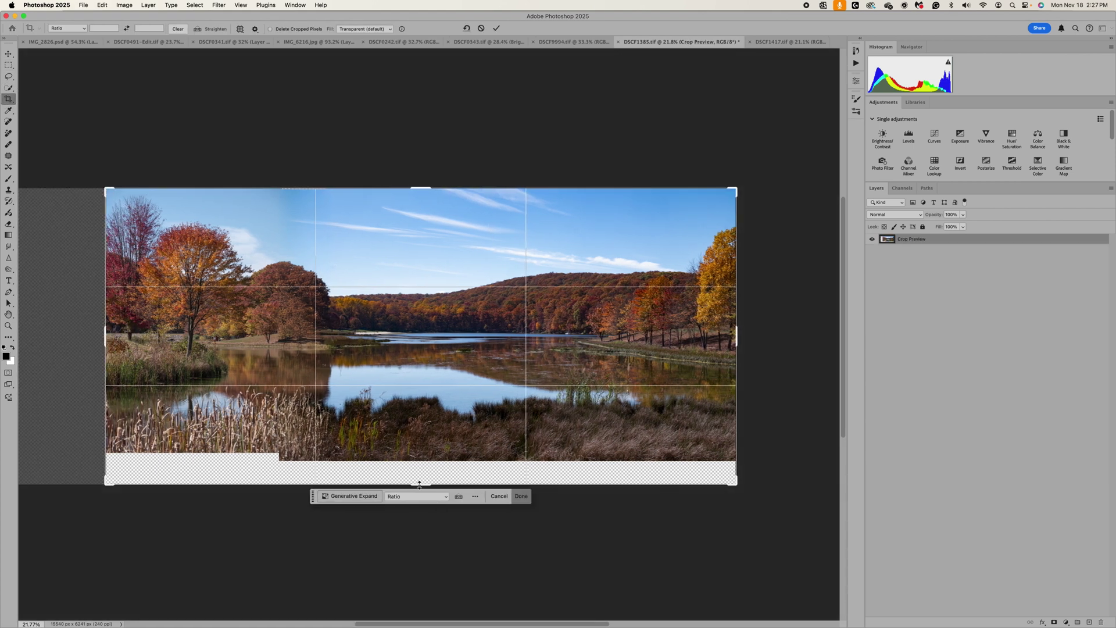
{"action": "left_click_drag", "start_coordinate": [427, 486], "coordinate": [426, 474]}
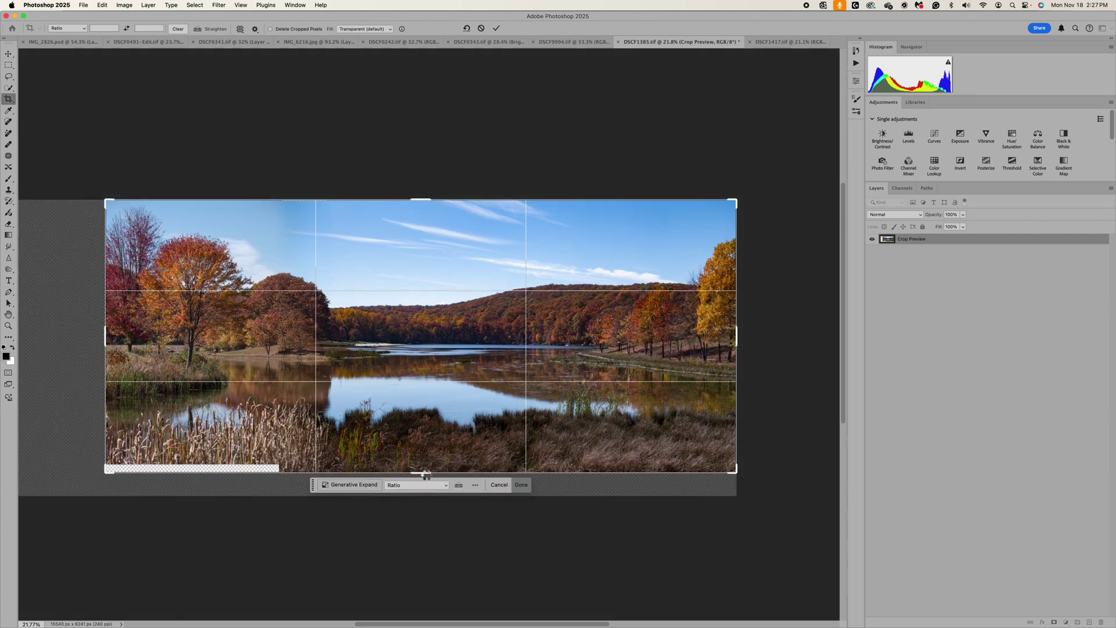
{"action": "key", "text": "Return"}
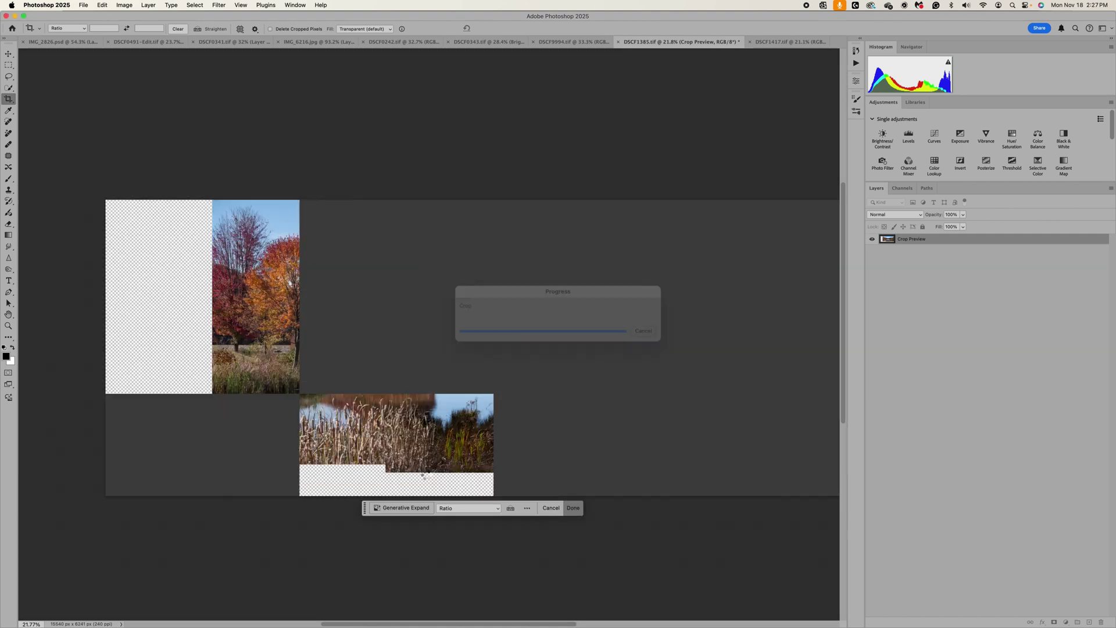
With a smaller Clone Stamp brush, paint reeds into the bottom-left strip and sky over the top-edge line.
{"action": "scroll", "coordinate": [349, 399], "scroll_direction": "down", "scroll_amount": 3}
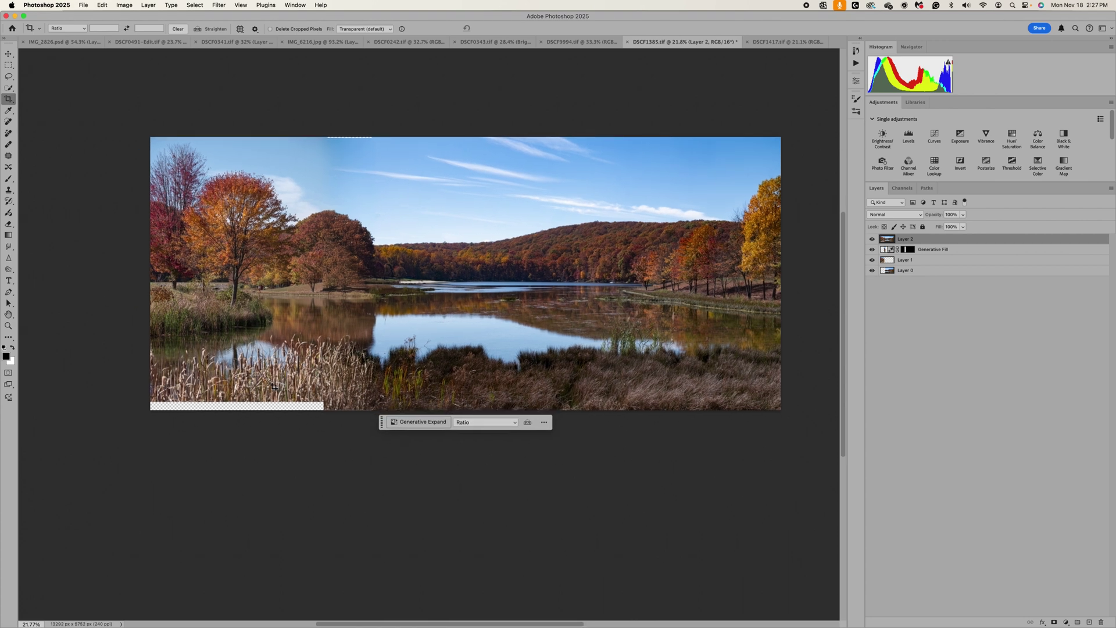
{"action": "scroll", "coordinate": [151, 283], "scroll_direction": "up", "scroll_amount": 3}
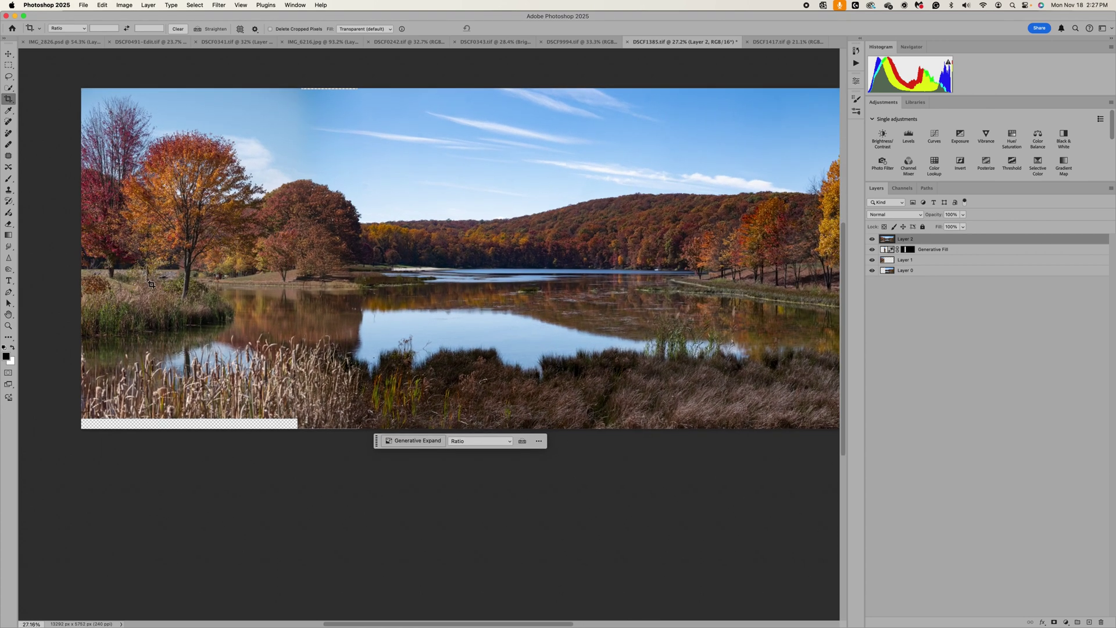
{"action": "left_click", "coordinate": [9, 190]}
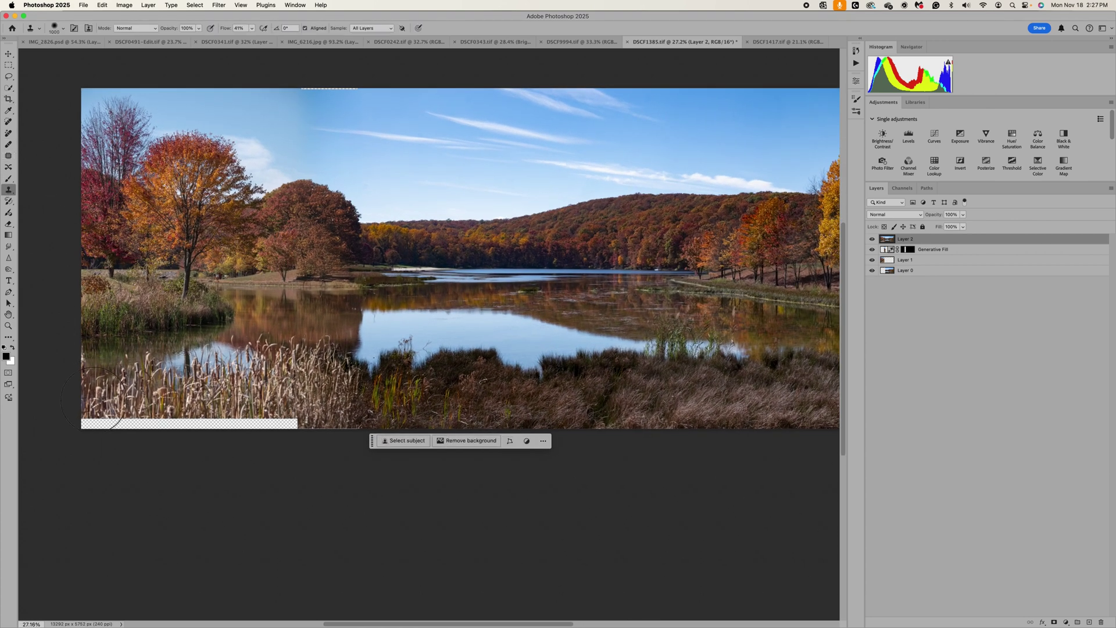
{"action": "key", "text": "bracketleft"}
{"action": "key", "text": "bracketleft"}
{"action": "key", "text": "bracketleft"}
{"action": "key", "text": "bracketleft"}
{"action": "left_click", "coordinate": [96, 422]}
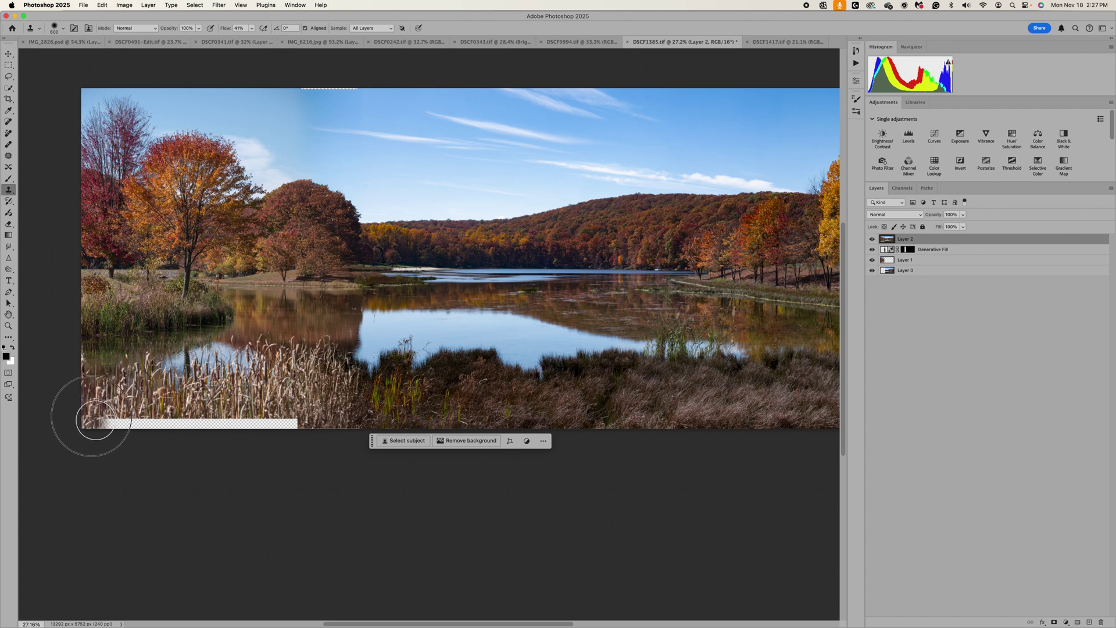
{"action": "mouse_move", "coordinate": [95, 420]}
{"action": "left_mouse_down"}
{"action": "mouse_move", "coordinate": [207, 434]}
{"action": "mouse_move", "coordinate": [287, 433]}
{"action": "left_mouse_up"}
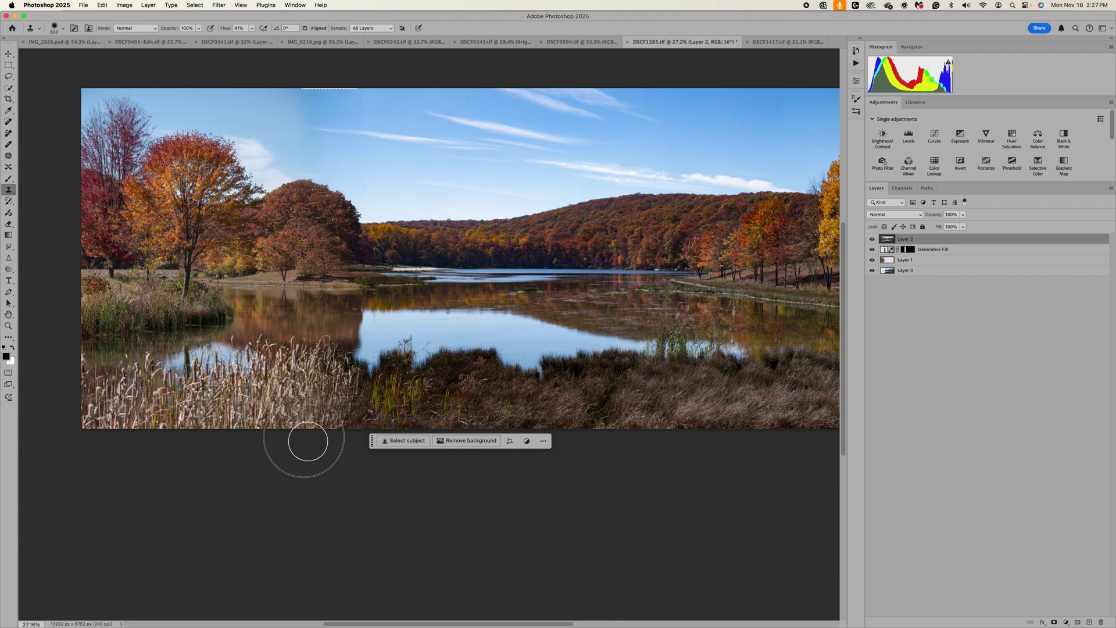
{"action": "left_click", "coordinate": [307, 107], "text": "alt"}
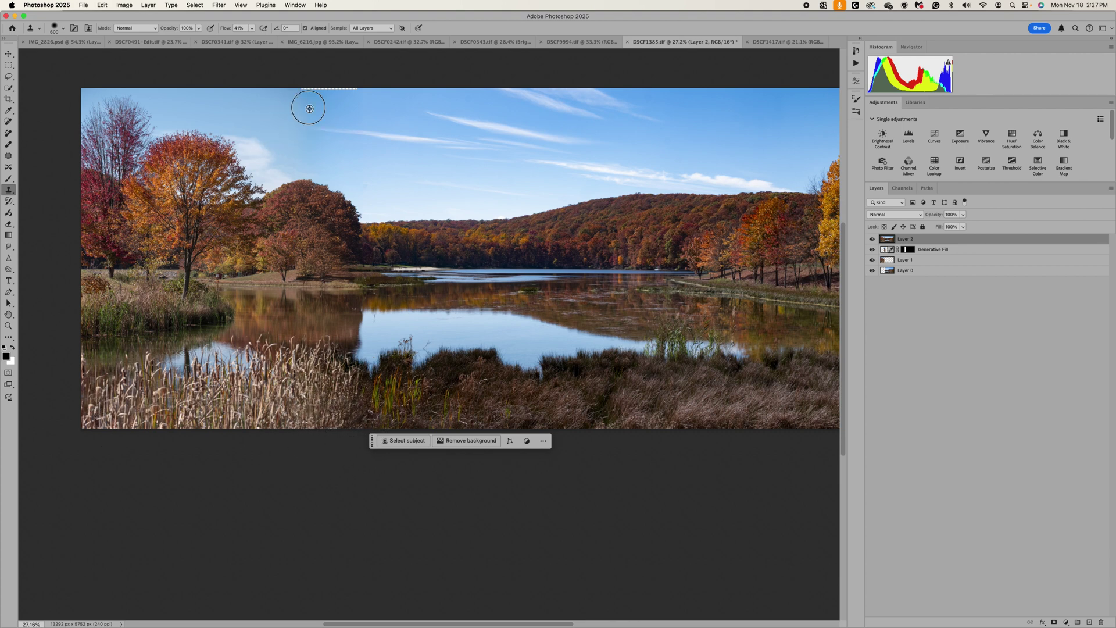
{"action": "mouse_move", "coordinate": [311, 103]}
{"action": "left_mouse_down"}
{"action": "mouse_move", "coordinate": [364, 76]}
{"action": "mouse_move", "coordinate": [332, 79]}
{"action": "mouse_move", "coordinate": [382, 85]}
{"action": "mouse_move", "coordinate": [361, 92]}
{"action": "left_mouse_up"}
Choose a smaller Spot Healing Brush and zoom out to view the whole cleaned panorama.
{"action": "left_click", "coordinate": [8, 122]}
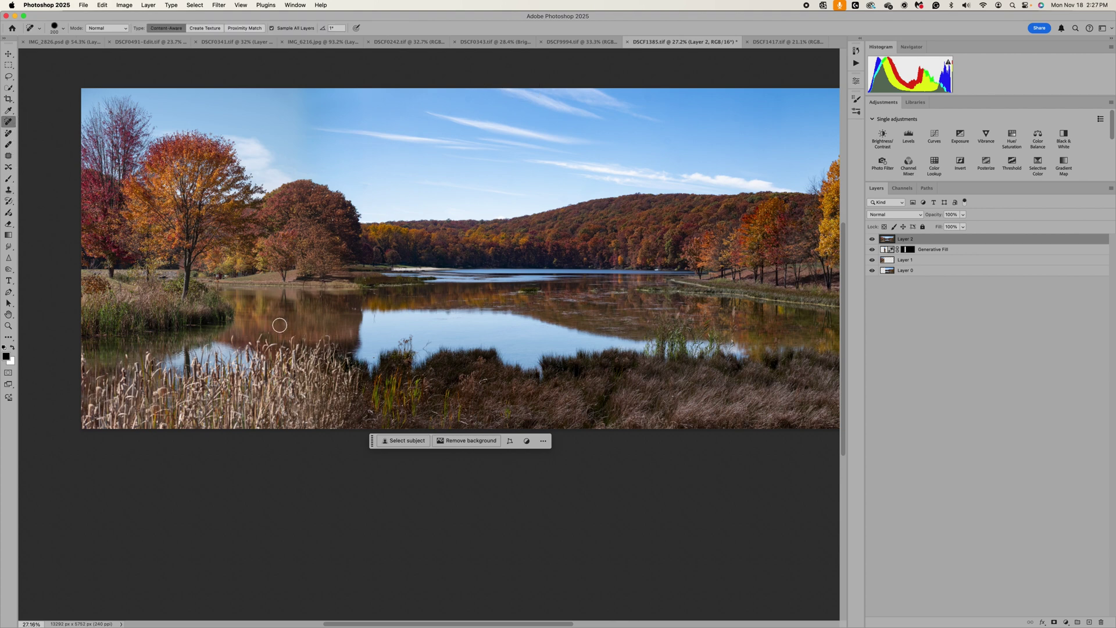
{"action": "key", "text": "bracketleft"}
{"action": "key", "text": "bracketleft"}
{"action": "key", "text": "bracketleft"}
{"action": "key", "text": "bracketleft"}
{"action": "key", "text": "bracketleft"}
{"action": "key", "text": "bracketleft"}
{"action": "key", "text": "super+minus"}
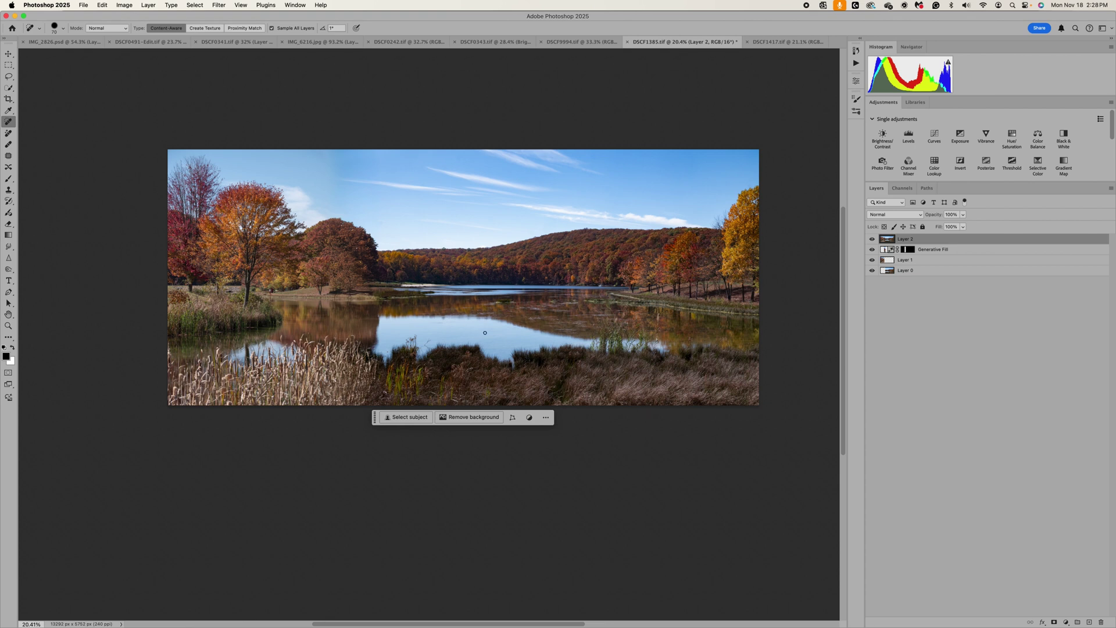
{"action": "scroll", "coordinate": [485, 332], "scroll_direction": "right", "scroll_amount": 3}
{"action": "scroll", "coordinate": [485, 332], "scroll_direction": "up", "scroll_amount": 1}
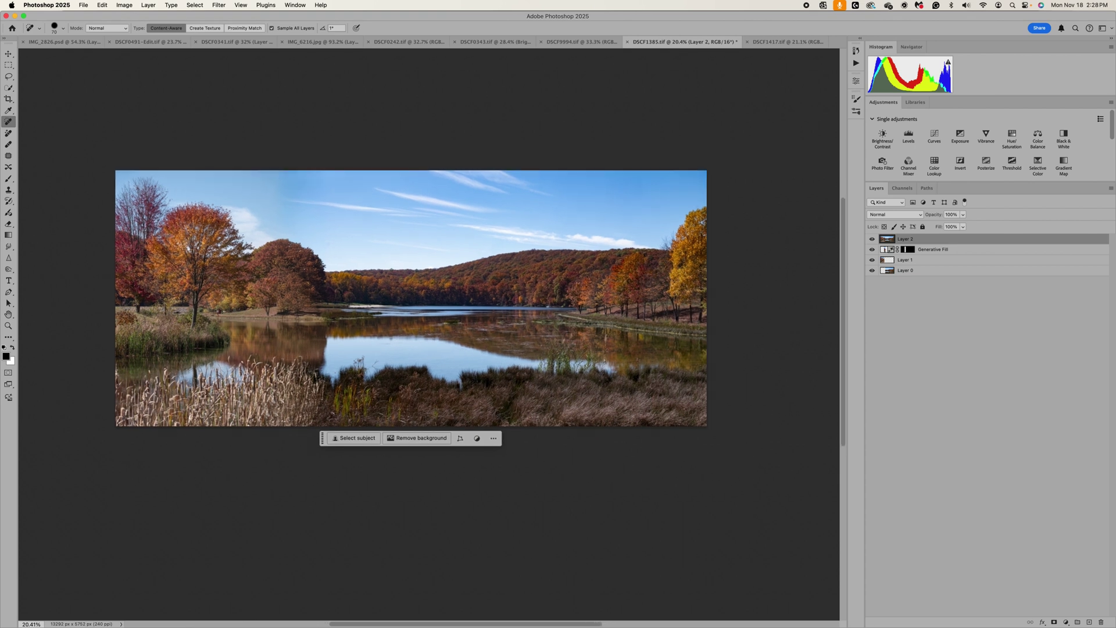
Widen the crop past the image's right edge and run Generative Expand on the new strip.
{"action": "left_click", "coordinate": [9, 99]}
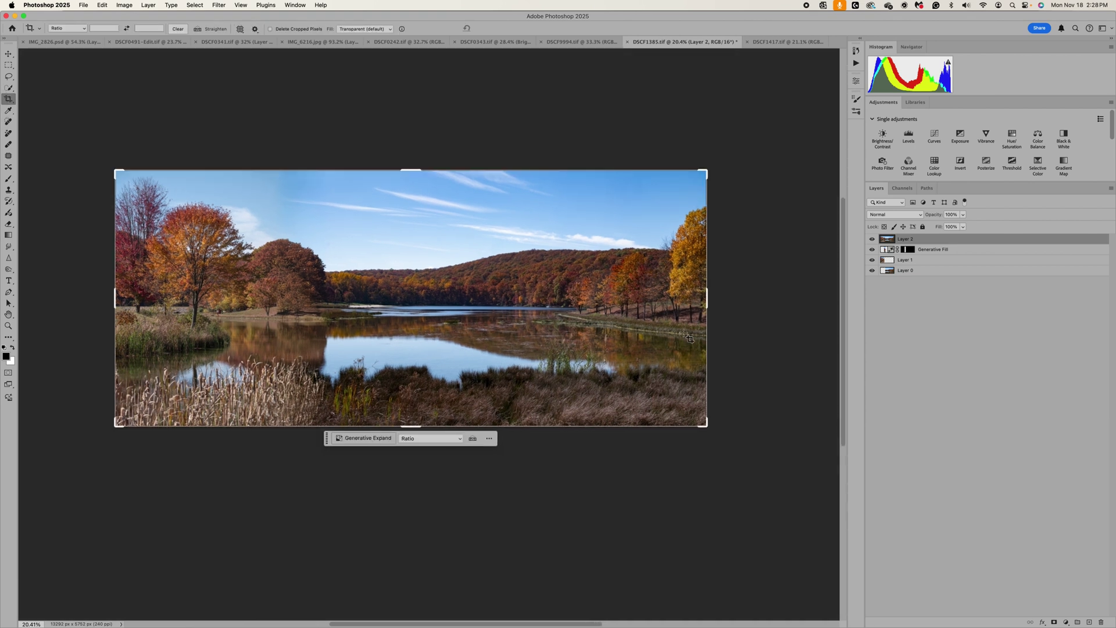
{"action": "left_click_drag", "start_coordinate": [708, 305], "coordinate": [731, 312]}
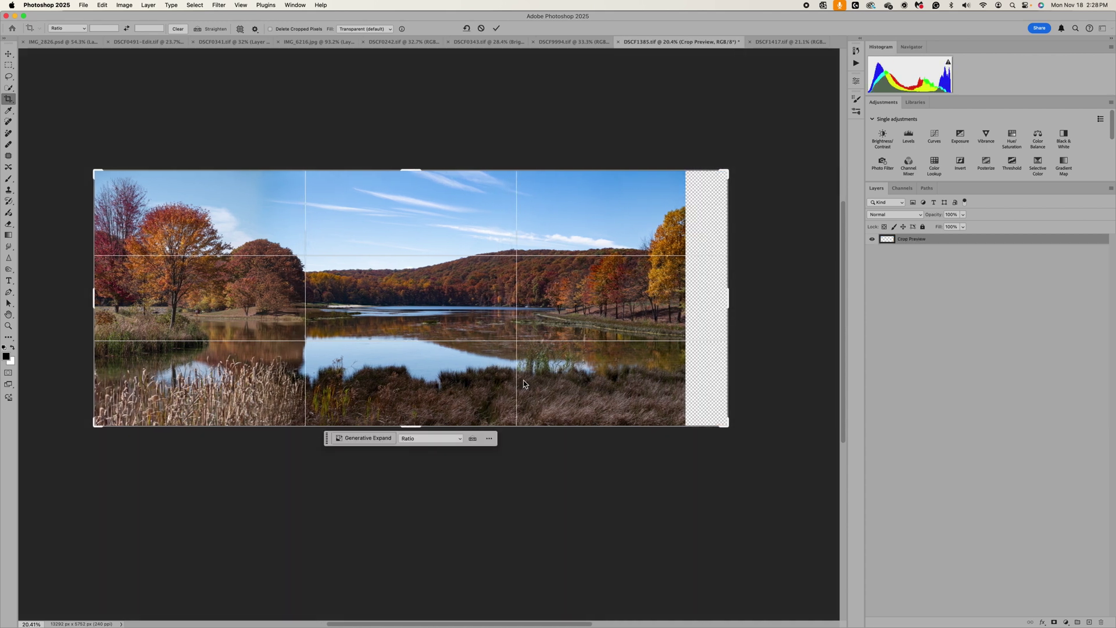
{"action": "left_click", "coordinate": [357, 439]}
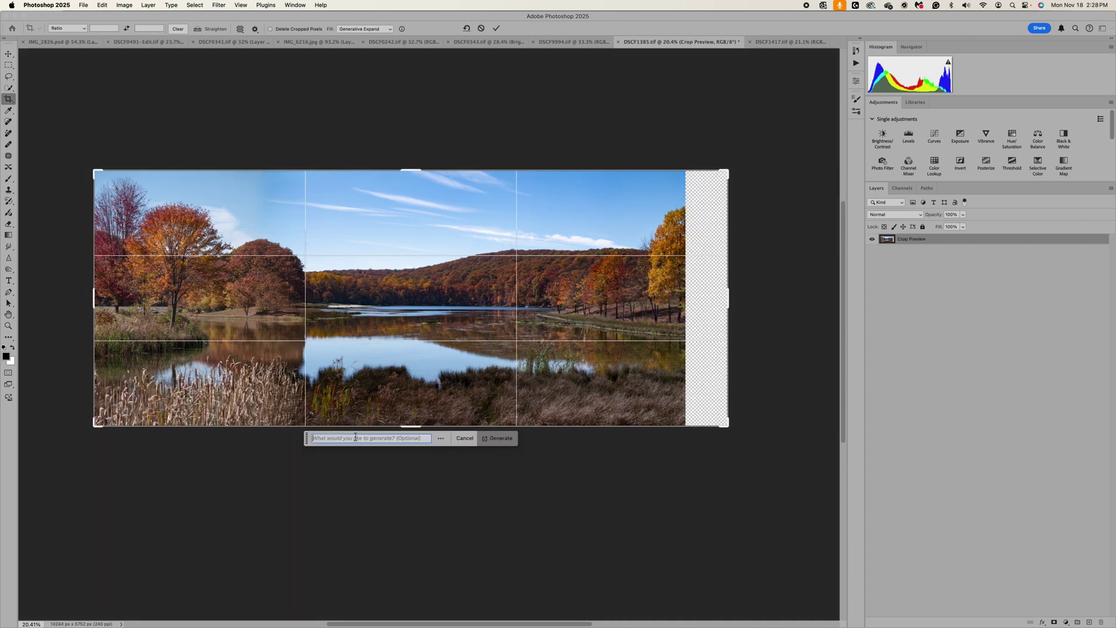
{"action": "left_click", "coordinate": [499, 440]}
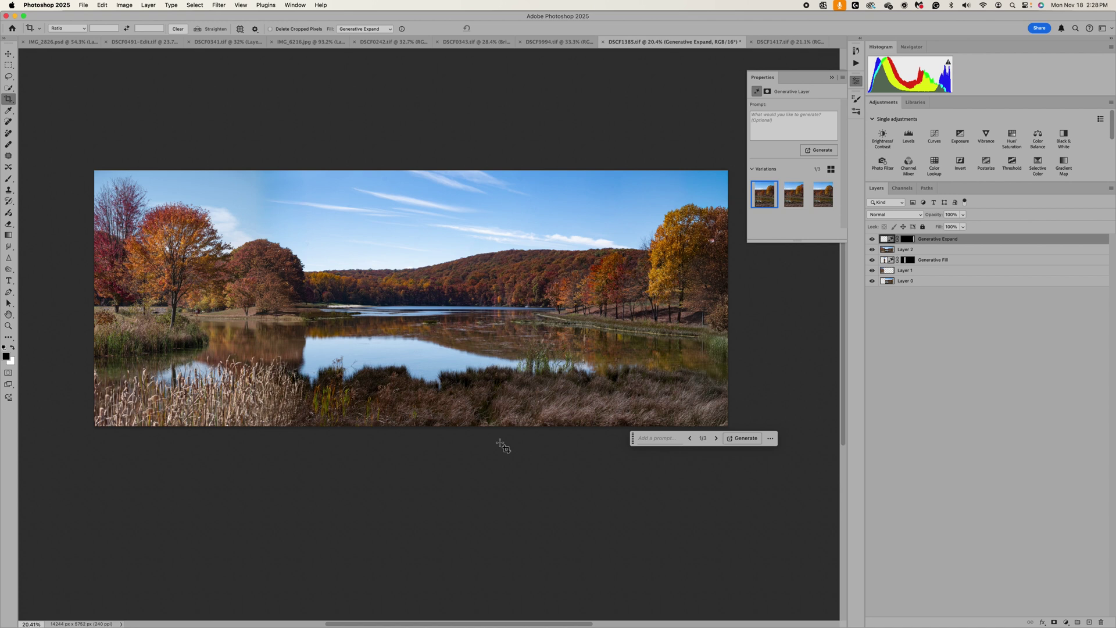
Compare the three generated autumn-tree variations and keep the second one.
{"action": "left_click", "coordinate": [796, 200]}
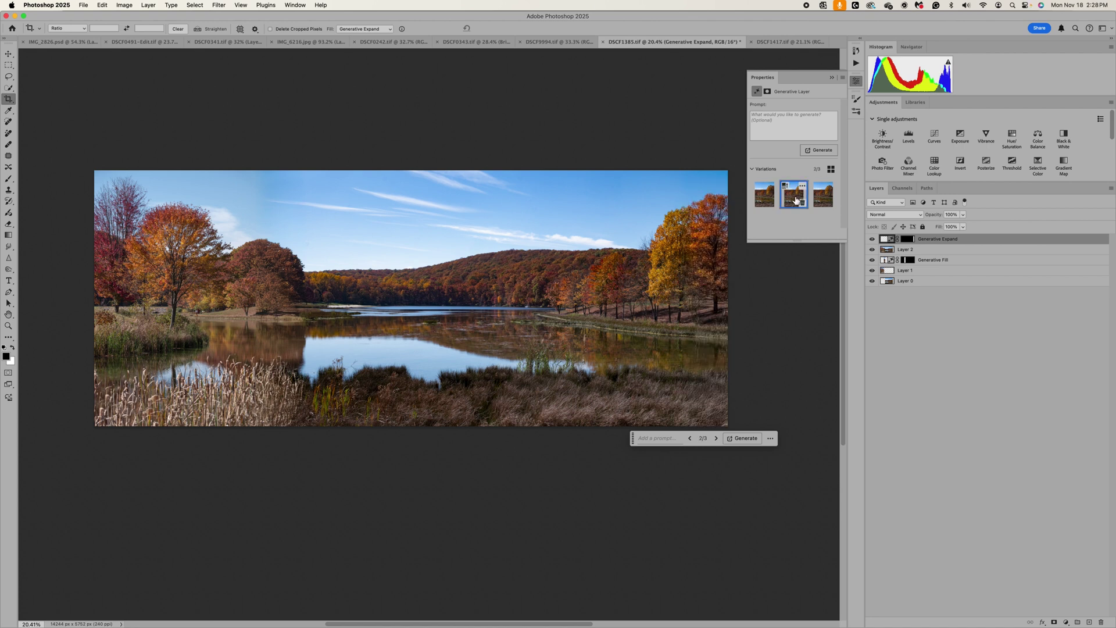
{"action": "left_click", "coordinate": [822, 201]}
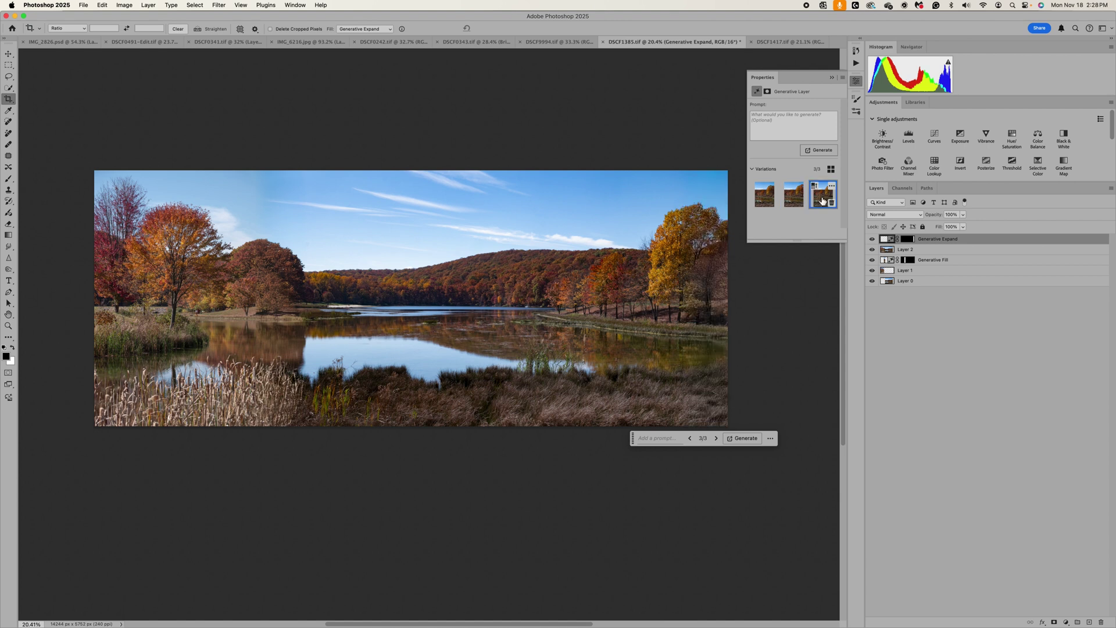
{"action": "left_click", "coordinate": [795, 199]}
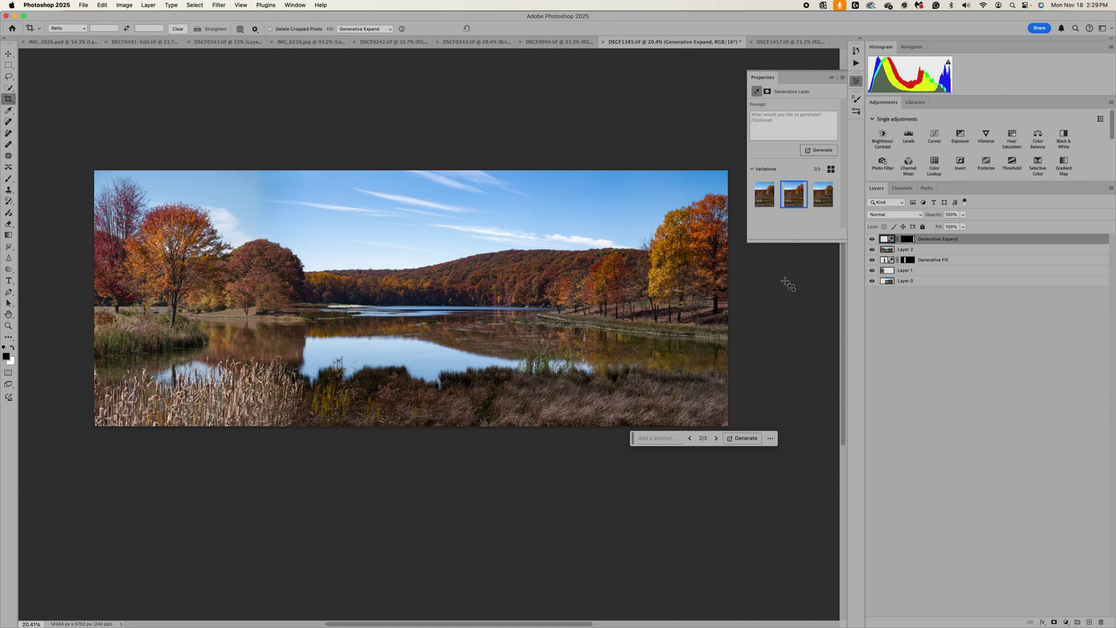
{"action": "left_click", "coordinate": [765, 200]}
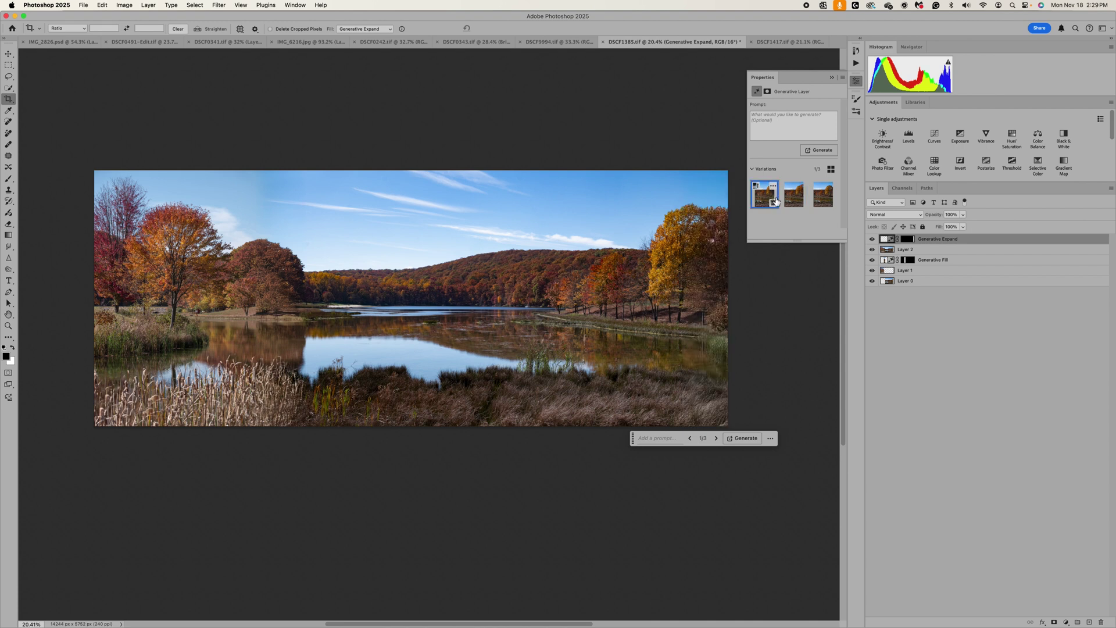
{"action": "left_click", "coordinate": [794, 198]}
{"action": "left_click", "coordinate": [786, 377]}
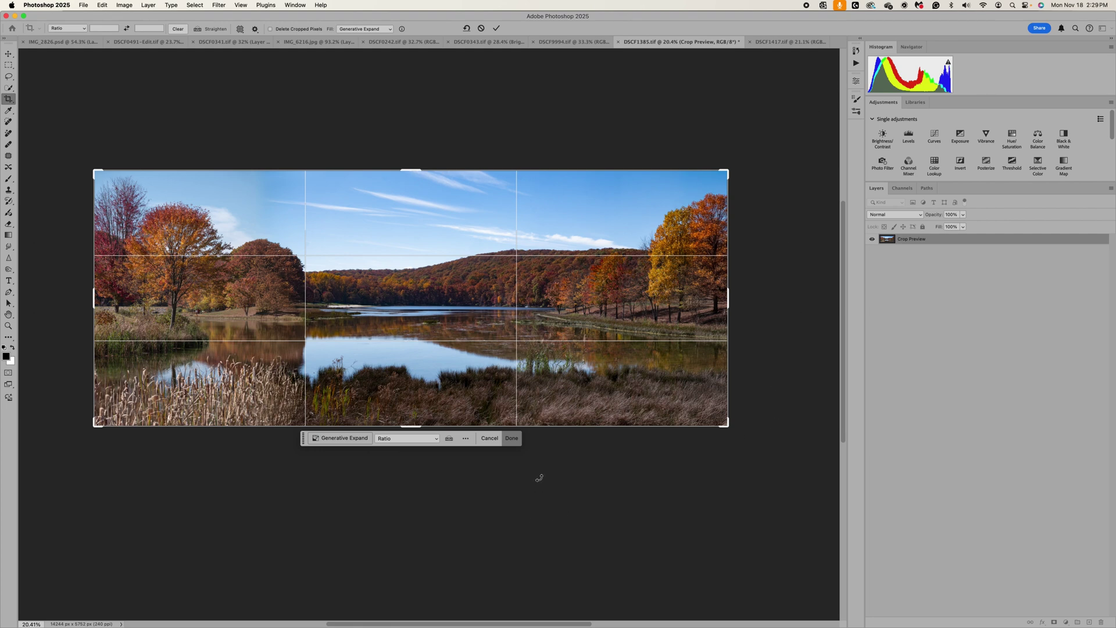
Dismiss the canvas-expansion notice and zoom in slightly on the widened panorama.
{"action": "scroll", "coordinate": [540, 478], "scroll_direction": "left", "scroll_amount": 3}
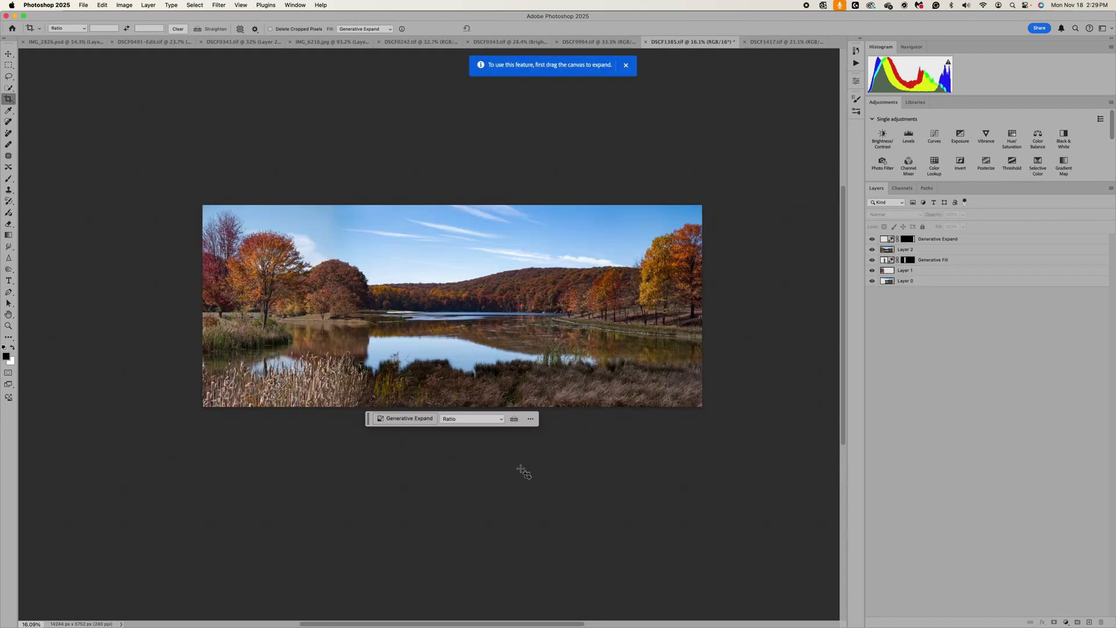
{"action": "left_click", "coordinate": [626, 65]}
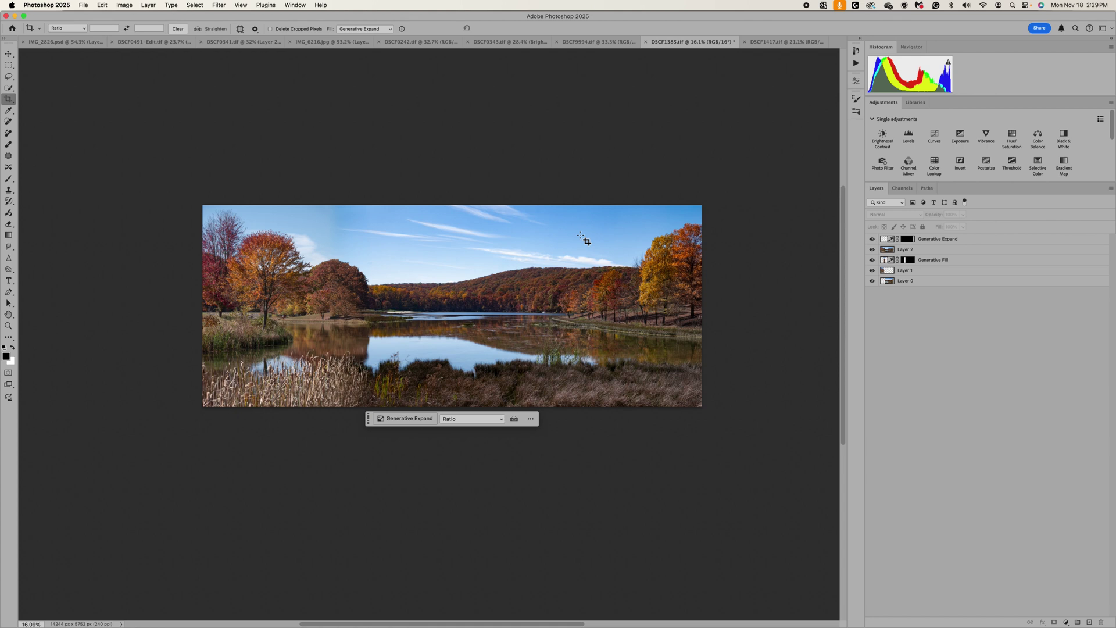
{"action": "scroll", "coordinate": [584, 240], "scroll_direction": "up", "scroll_amount": 3}
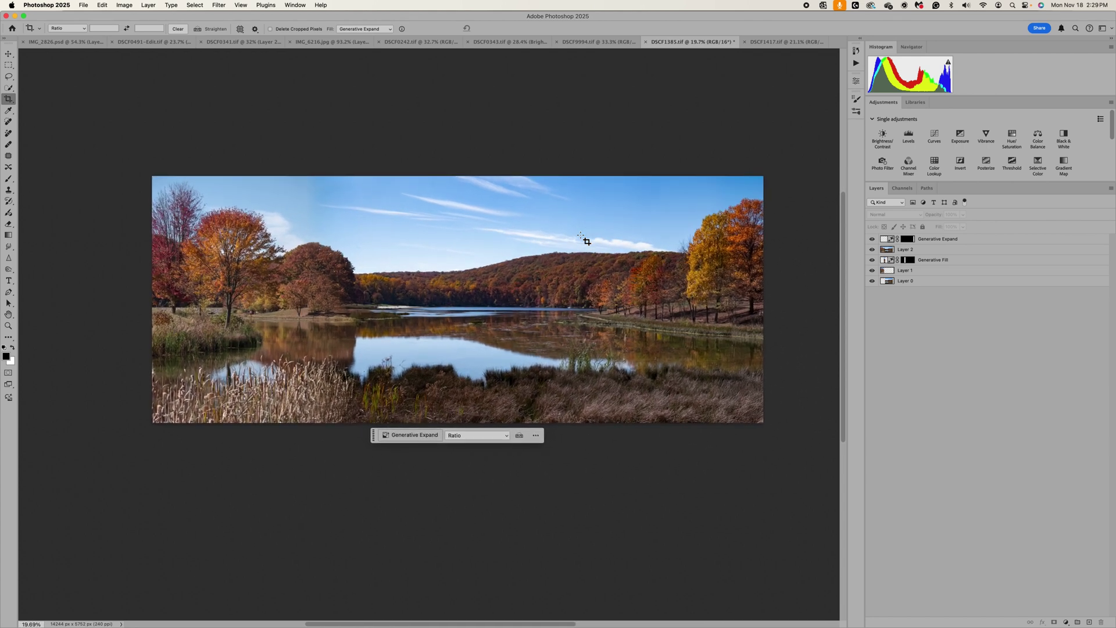